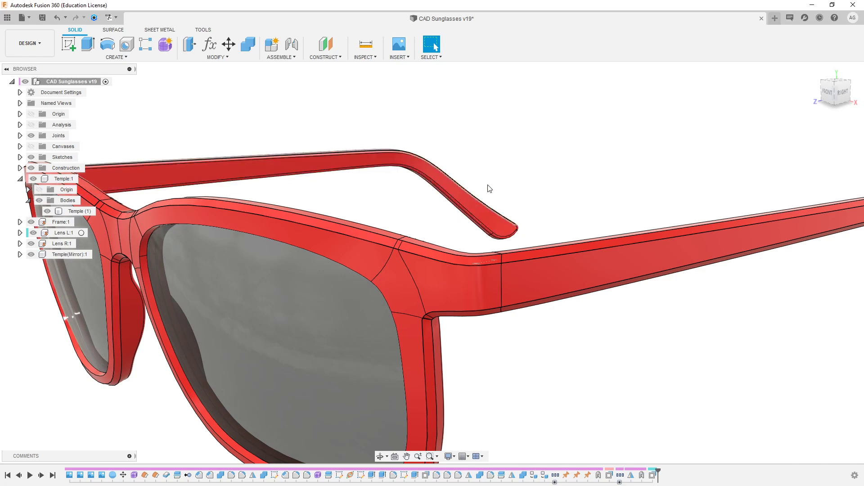
Step: Examine the small rounded edges along the upper front of the sunglasses frame up close
shift+middle_drag(531, 197, 433, 244)
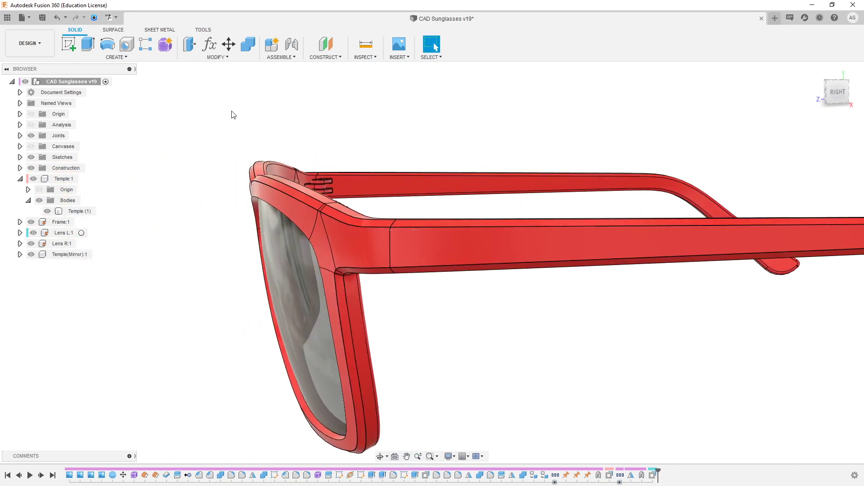
scroll(270, 180, up, 6)
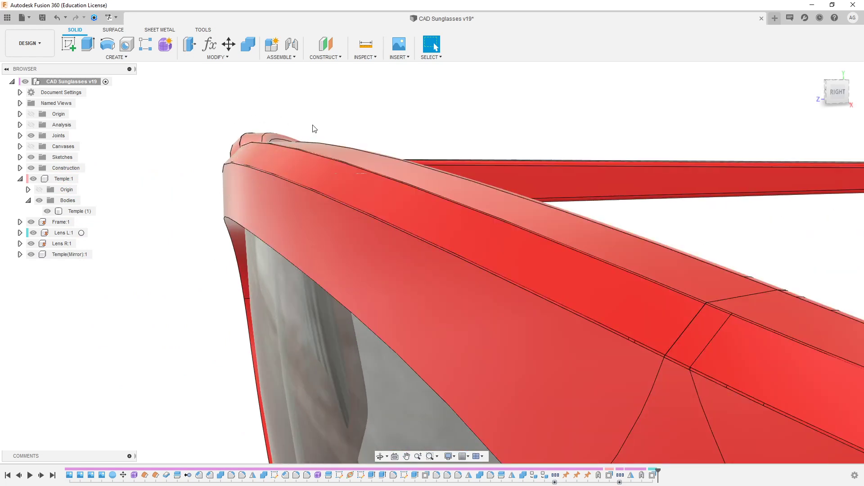
shift+middle_drag(315, 171, 339, 182)
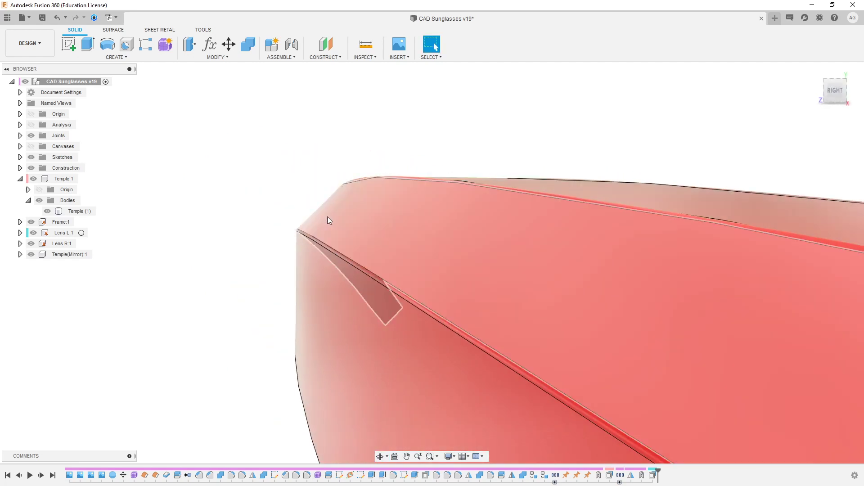
scroll(304, 230, up, 1)
scroll(308, 234, down, 1)
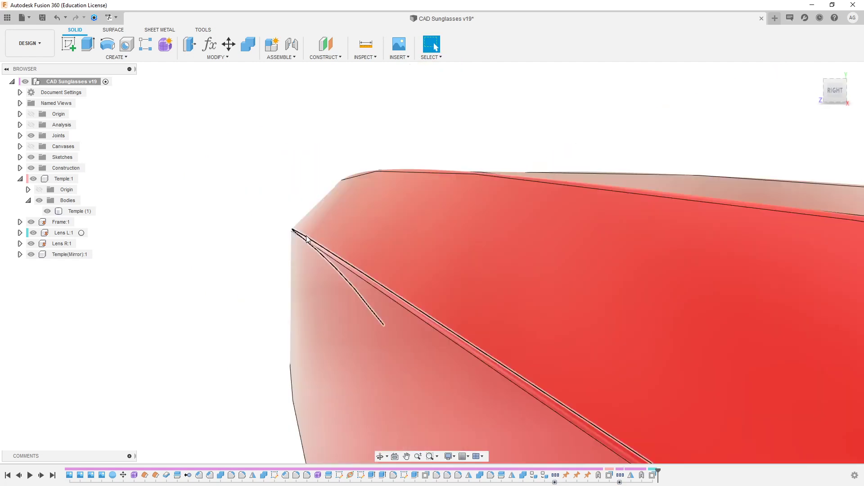
scroll(393, 244, down, 1)
shift+middle_drag(493, 291, 509, 292)
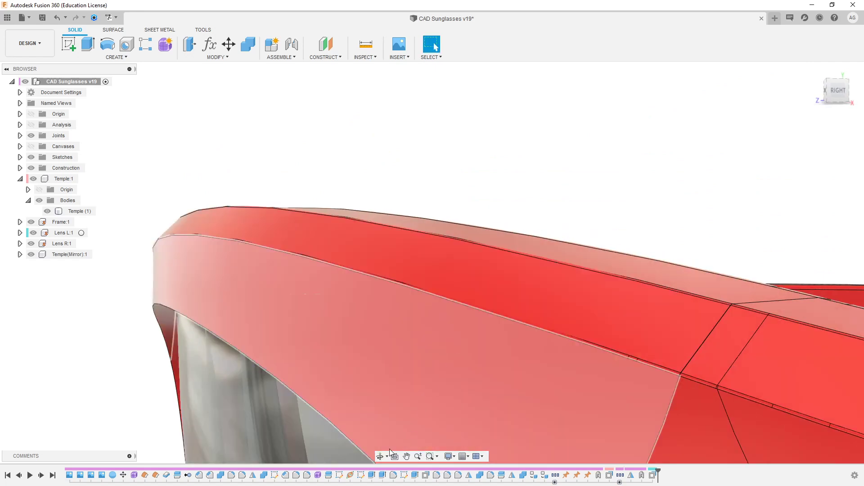
Step: Find the timeline feature that rounds the frame's outer edges, Fillet22, and inspect its highlighted edges
click(340, 475)
click(392, 476)
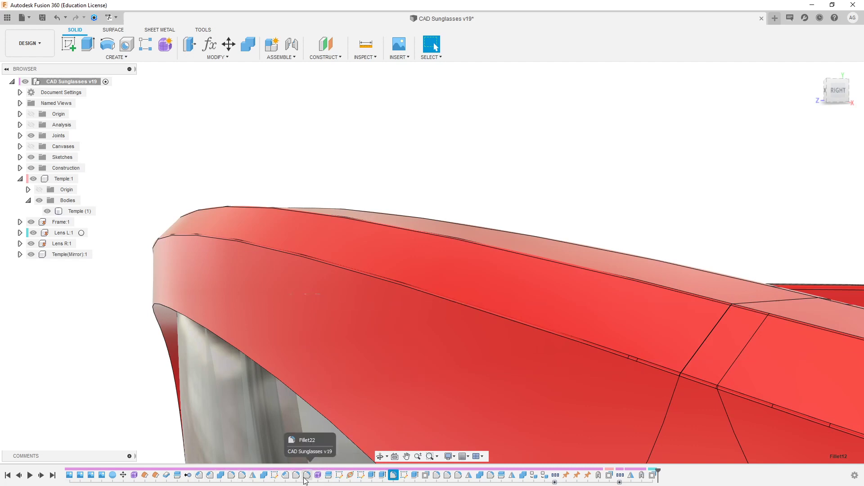
click(306, 477)
scroll(333, 160, down, 6)
shift+middle_drag(449, 154, 534, 151)
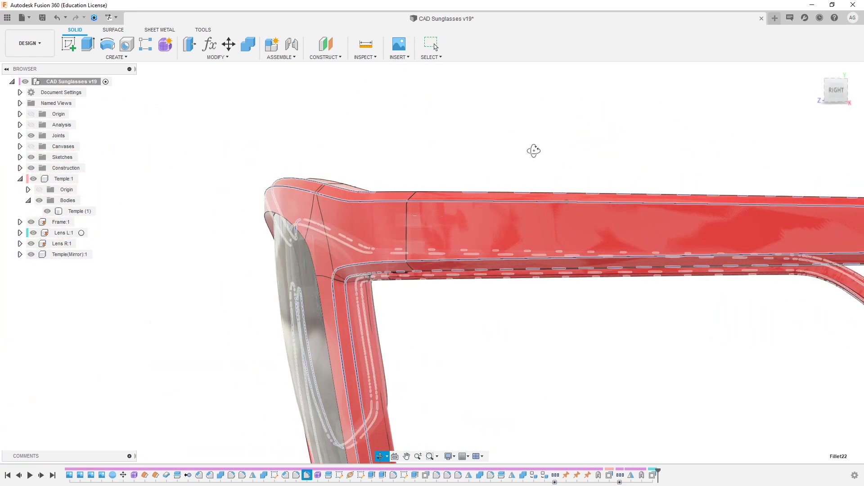
scroll(271, 185, up, 8)
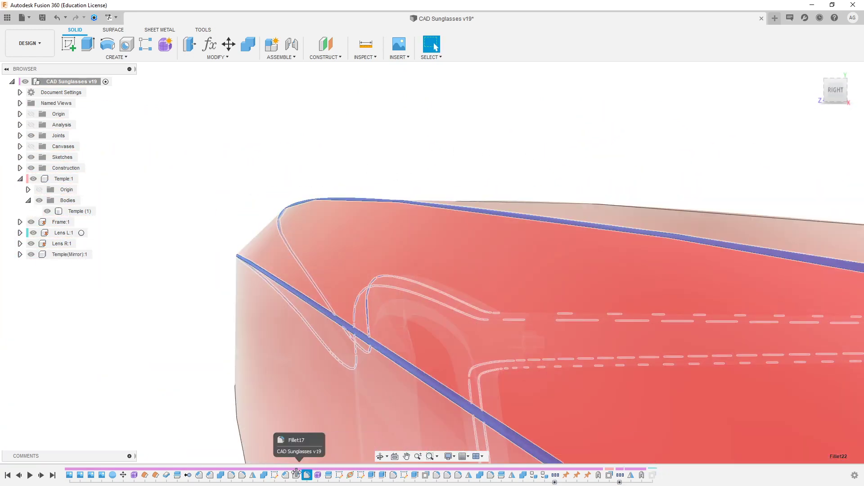
Step: Roll the design history back to just before Fillet22 and inspect the frame's sharp edges
drag(296, 472, 301, 472)
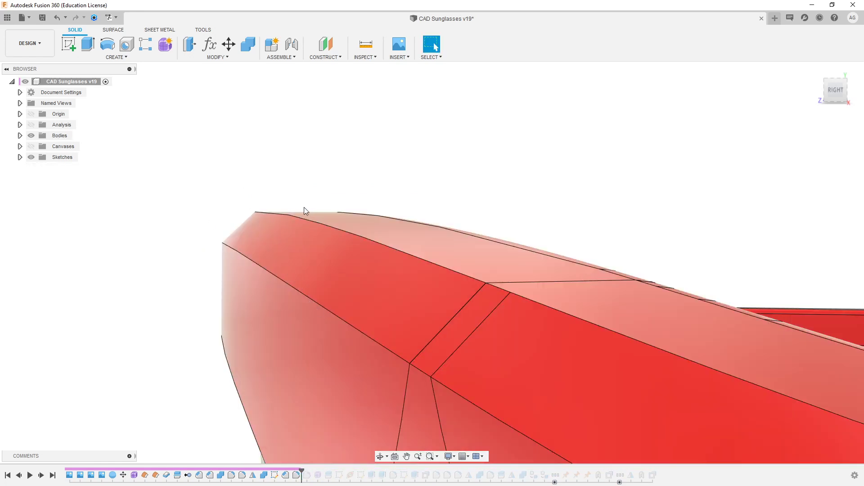
scroll(304, 207, down, 4)
shift+middle_drag(251, 206, 328, 238)
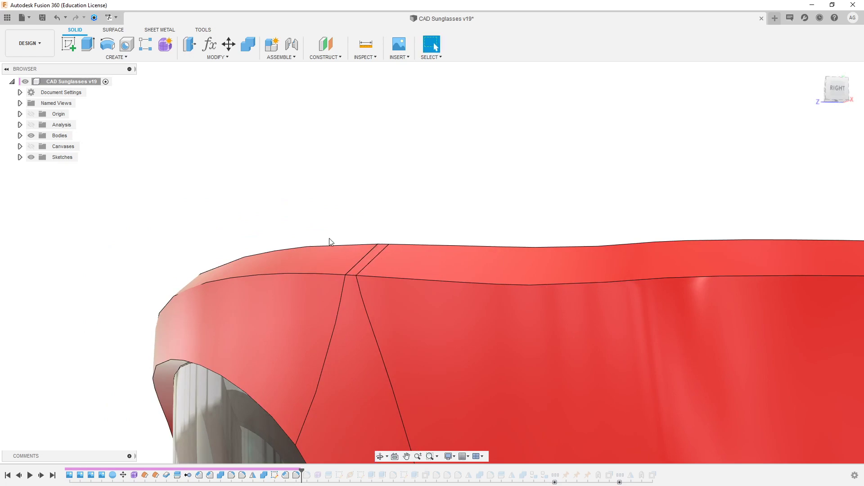
mouse_move(237, 191)
shift+middle_down()
mouse_move(228, 195)
mouse_move(295, 201)
mouse_move(229, 196)
shift+middle_up()
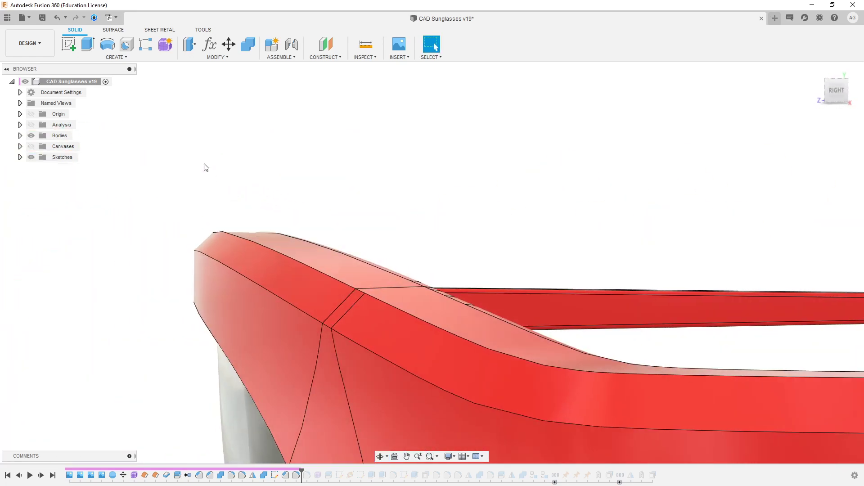
Step: View the frame without the edge fillet in the Render workspace and return to the Design workspace
click(24, 36)
click(49, 96)
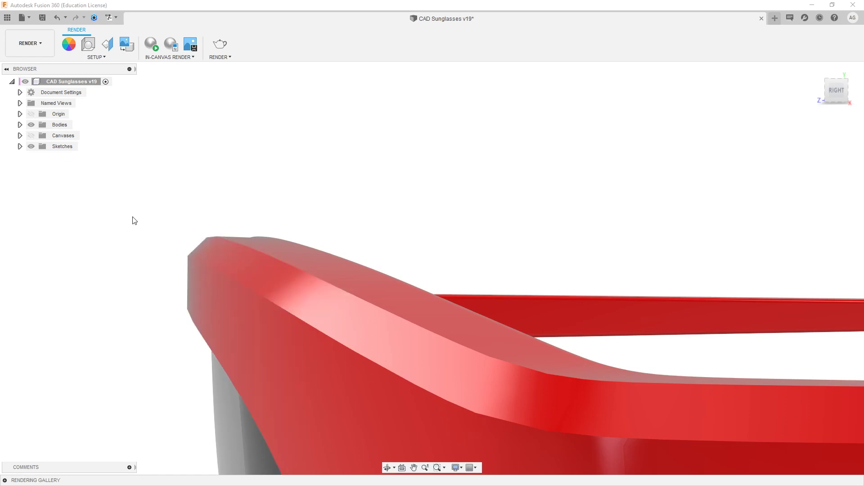
click(34, 44)
click(34, 65)
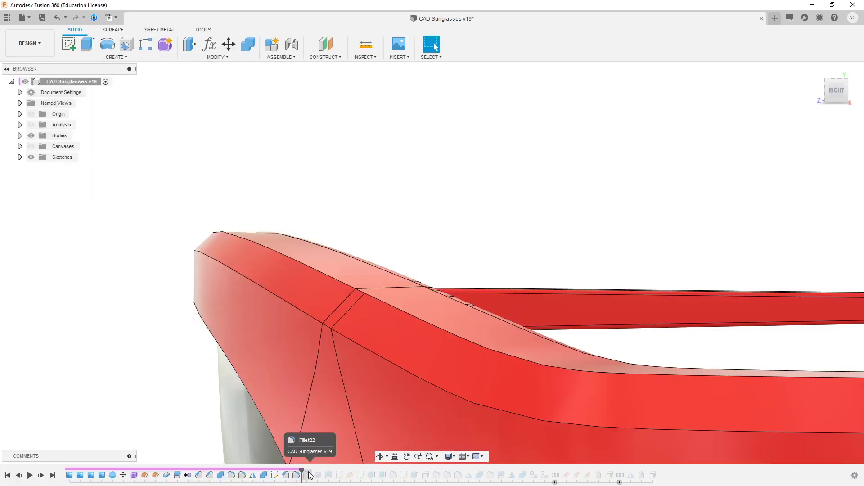
Step: Roll the design history forward to just after Fillet22 and review that fillet's settings
drag(302, 470, 308, 471)
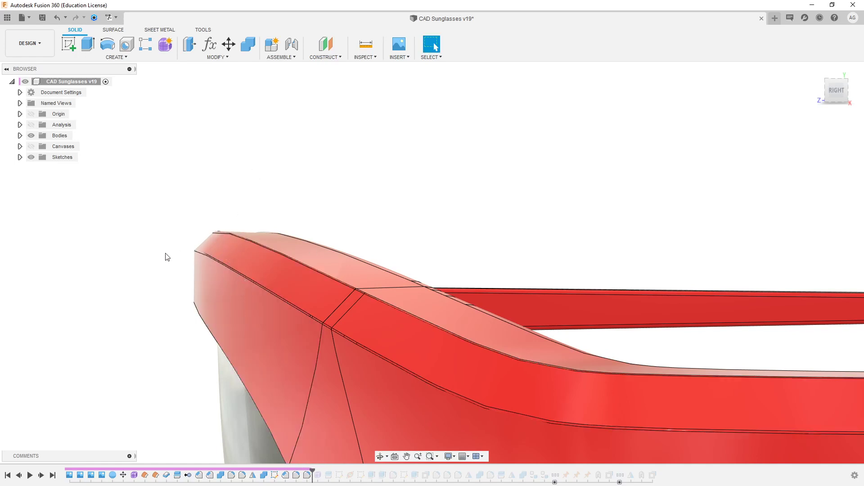
double_click(306, 476)
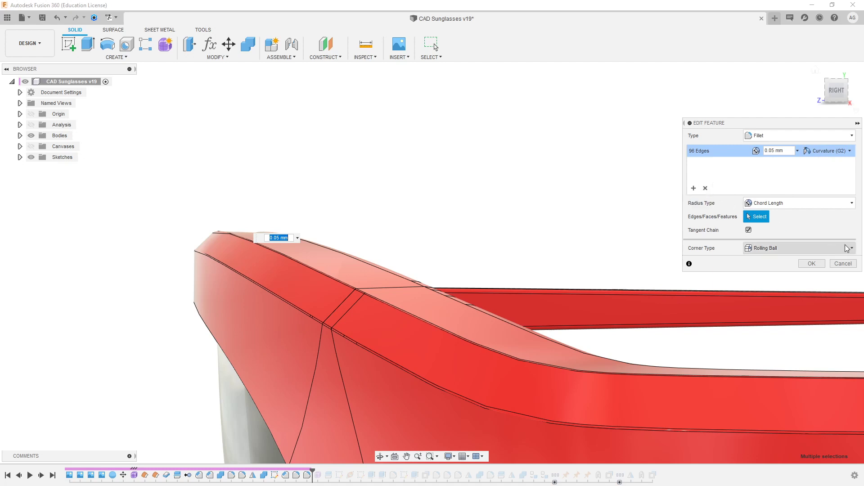
click(812, 264)
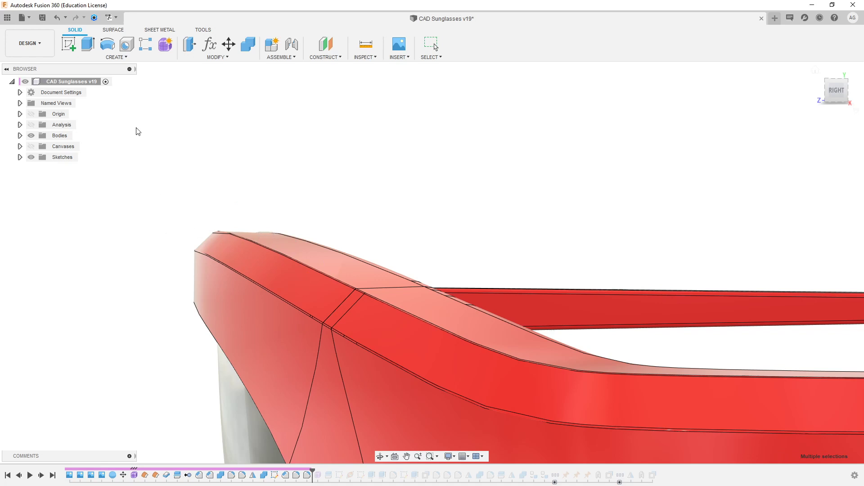
key(Escape)
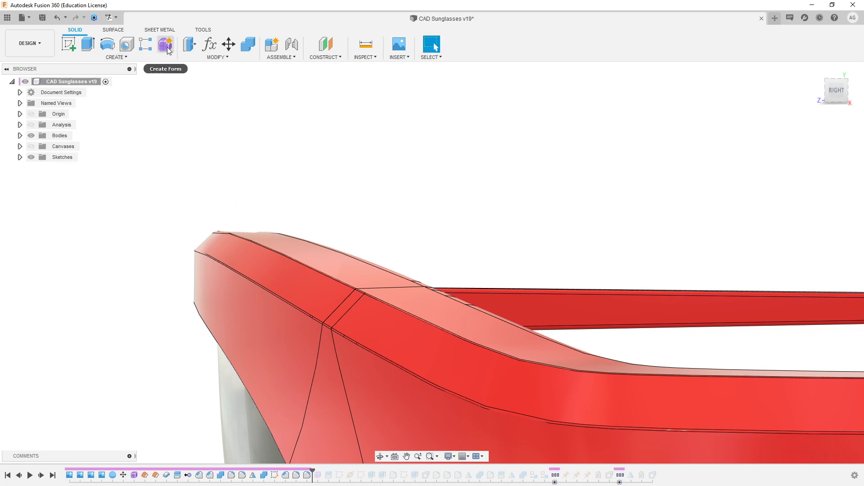
Step: View the filleted frame corner up close in the Render workspace and return to the Design workspace
scroll(183, 241, up, 5)
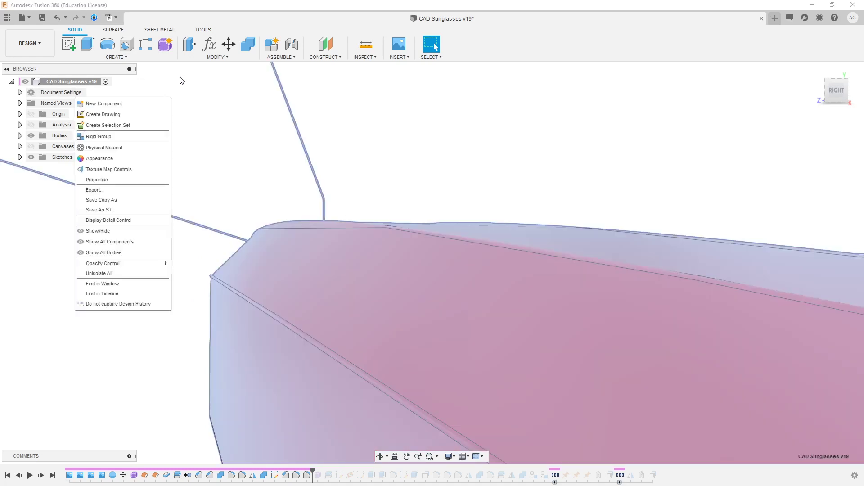
key(Escape)
click(33, 42)
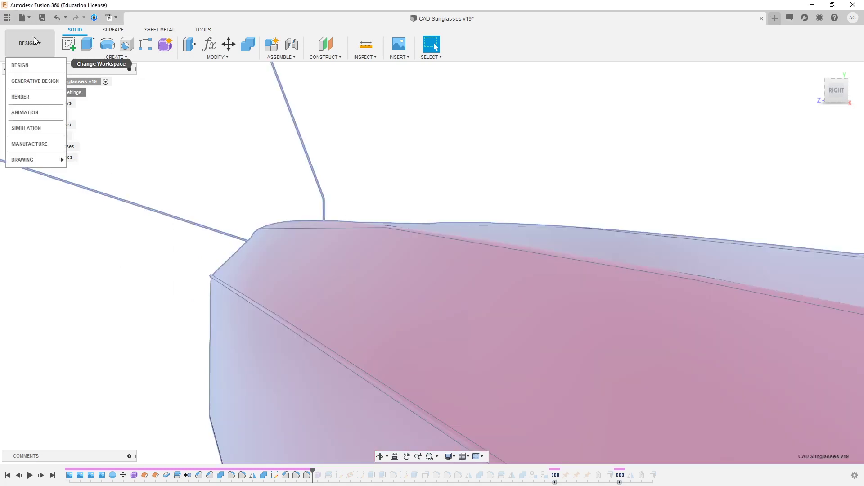
click(32, 97)
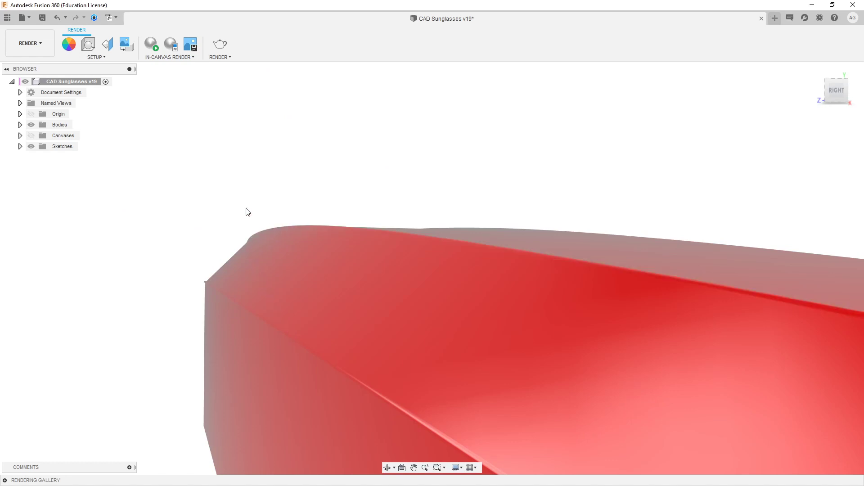
click(47, 41)
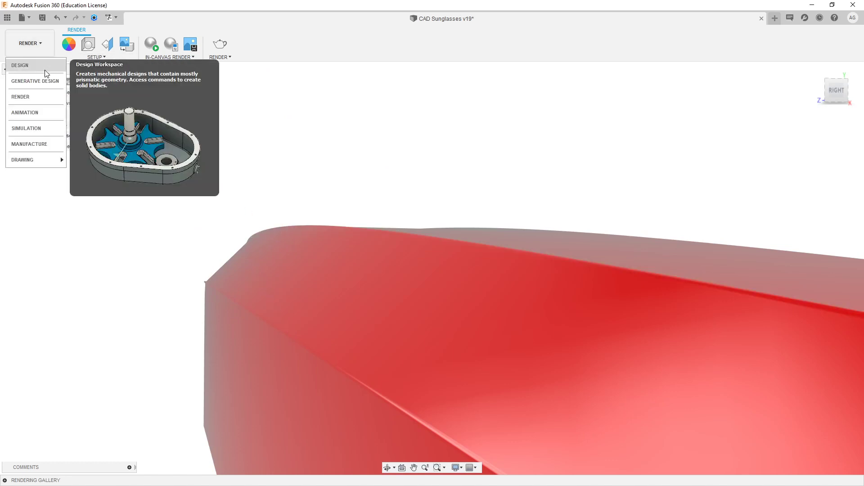
click(45, 69)
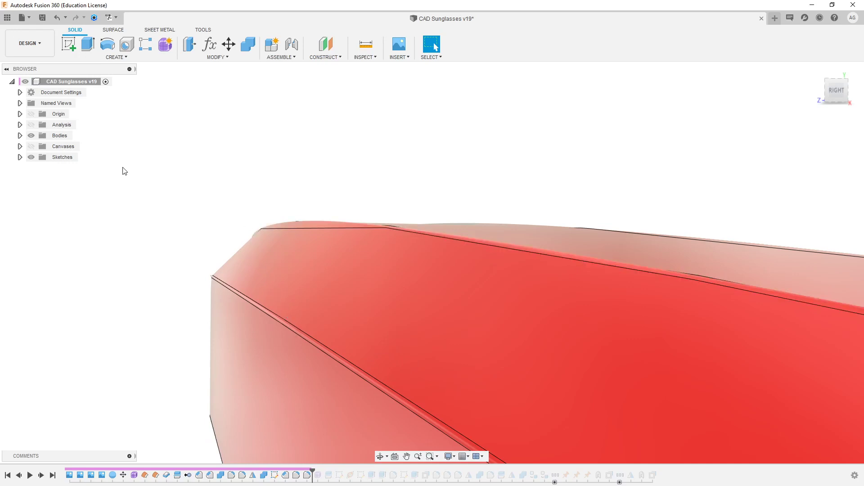
Step: Try Adaptive and Fixed Medium display detail on the top-level component, and set it to Fixed with a High detail level
right_click(67, 95)
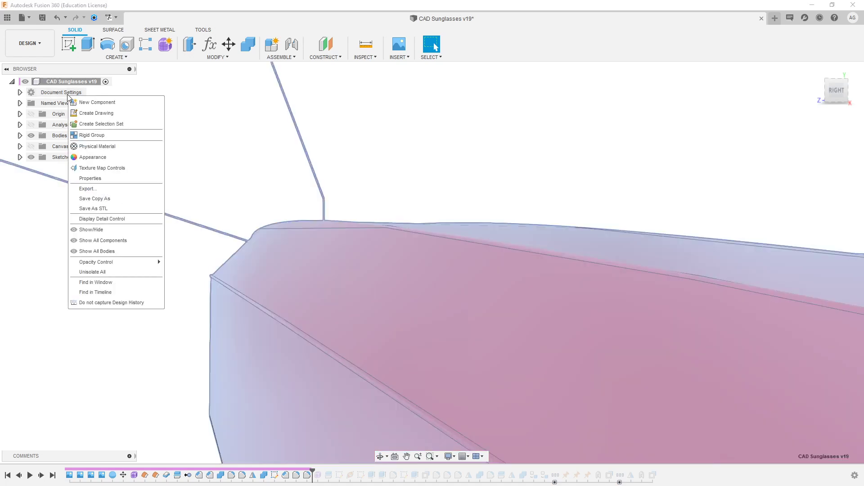
click(118, 220)
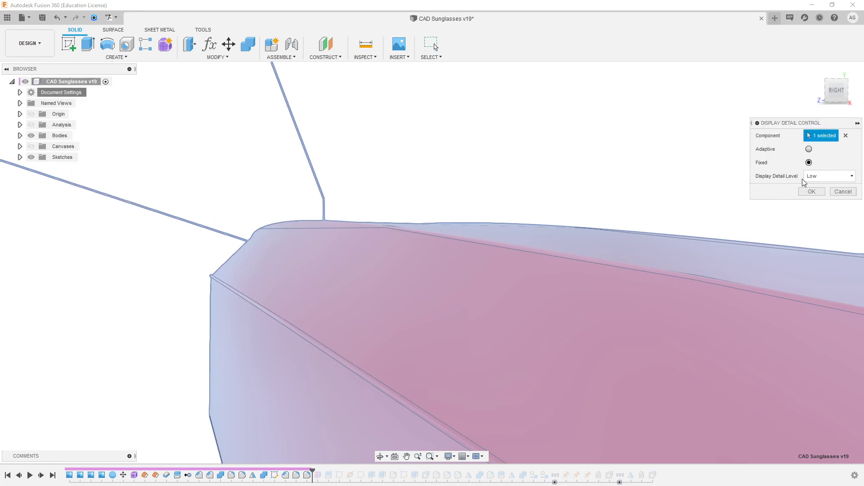
click(808, 149)
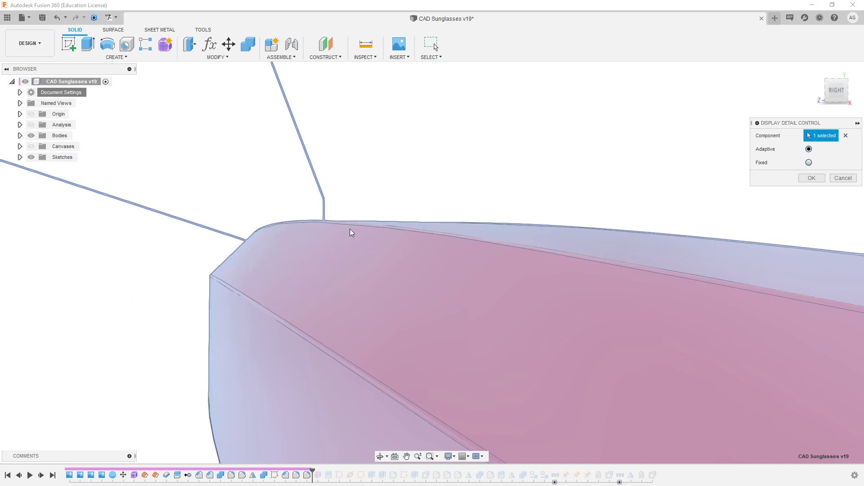
click(810, 163)
click(820, 176)
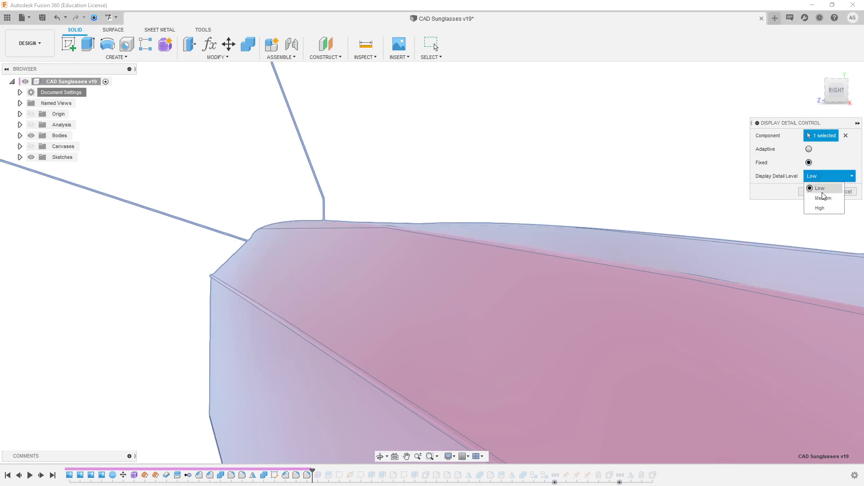
click(823, 198)
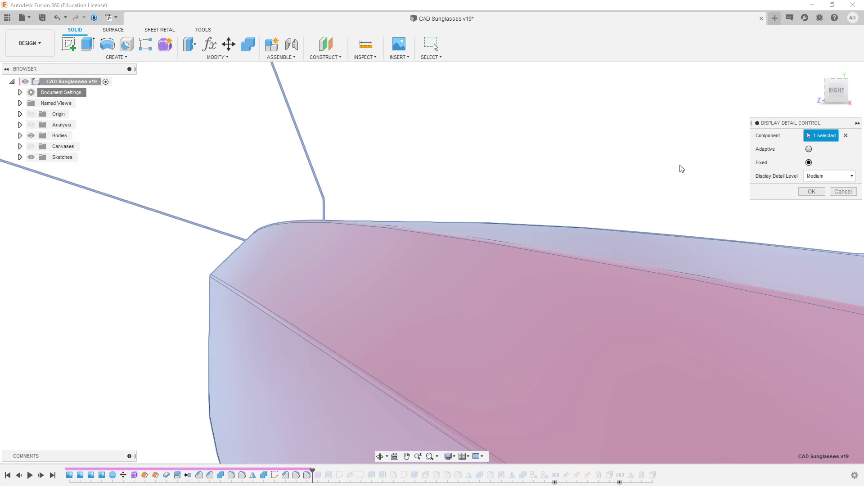
click(840, 176)
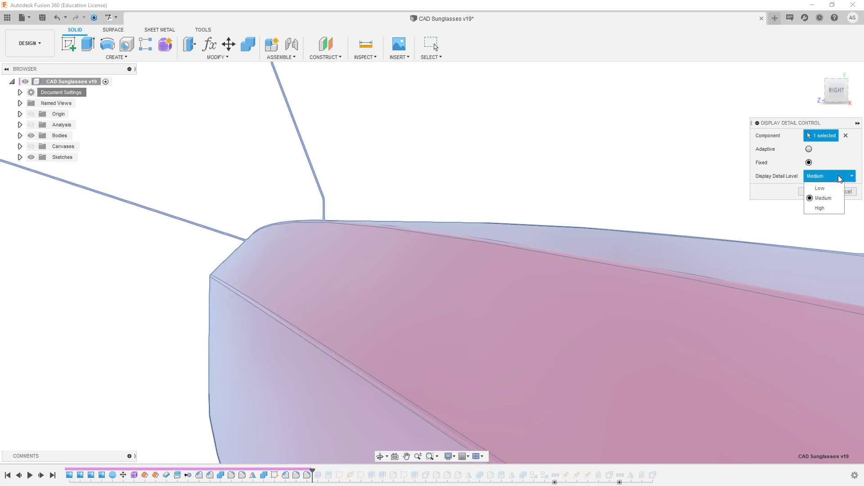
click(819, 208)
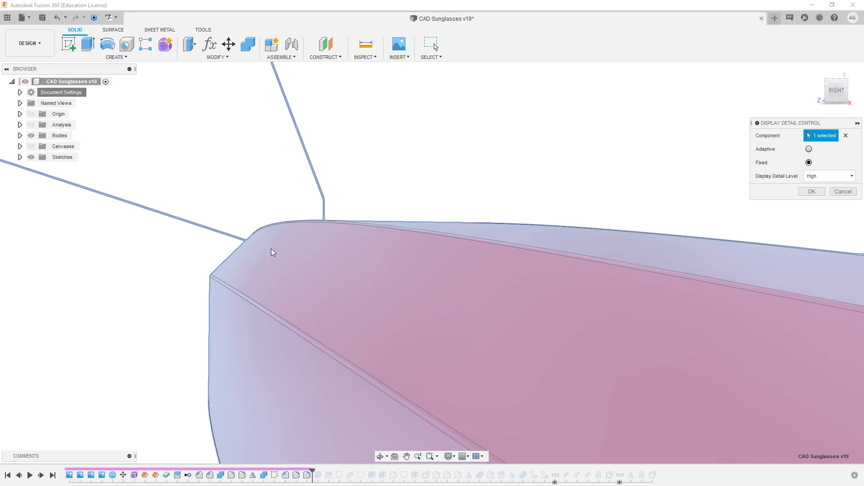
click(811, 191)
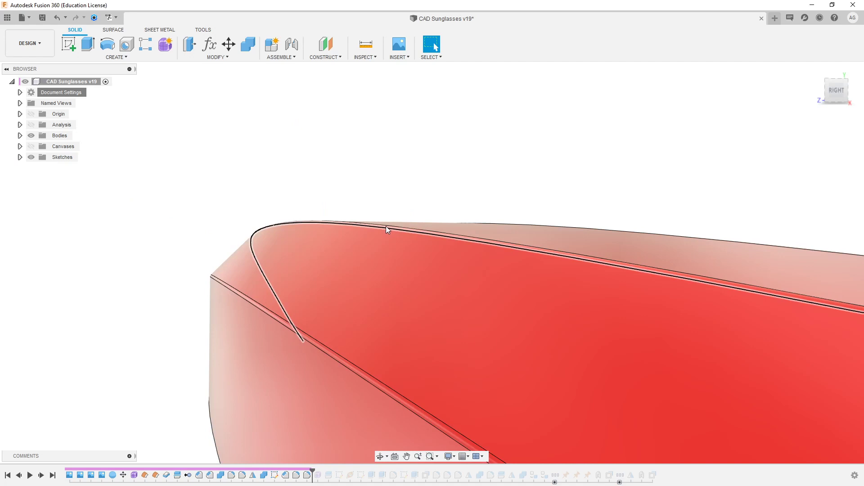
Step: Inspect the curvature of the frame's upper front edges at the new display detail level
scroll(277, 173, down, 4)
scroll(389, 200, up, 2)
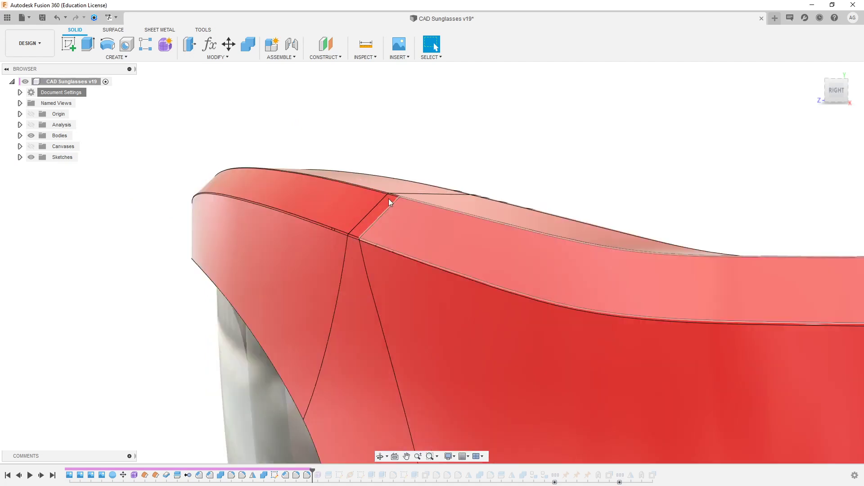
scroll(165, 149, up, 4)
scroll(333, 227, down, 2)
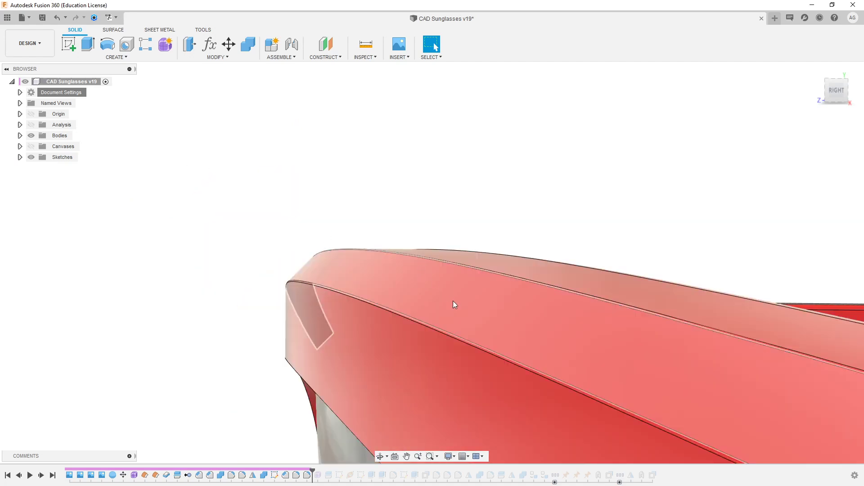
shift+middle_click(444, 303)
shift+middle_drag(456, 310, 444, 308)
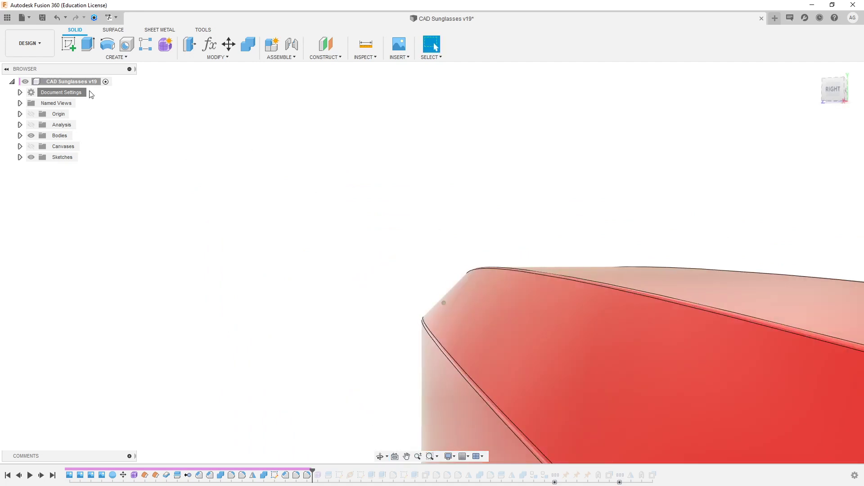
Step: Switch to the Render workspace and inspect the fillet highlights along the frame's front corner
click(29, 45)
click(50, 93)
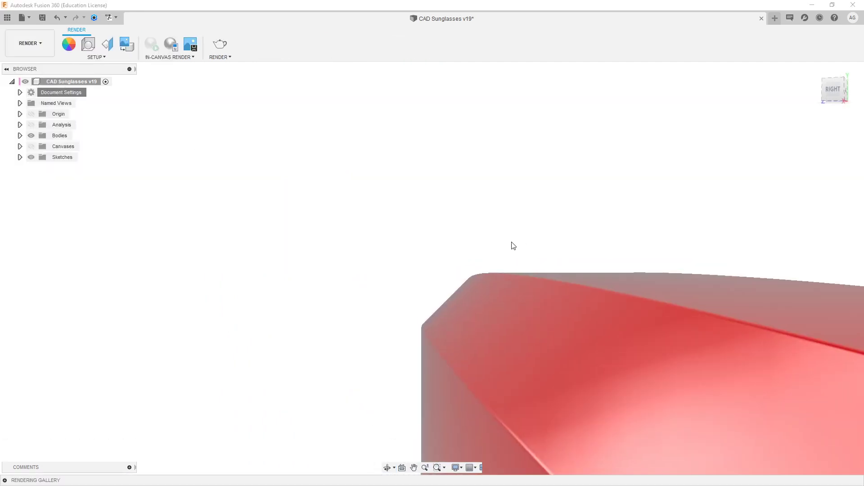
shift+middle_drag(530, 380, 158, 286)
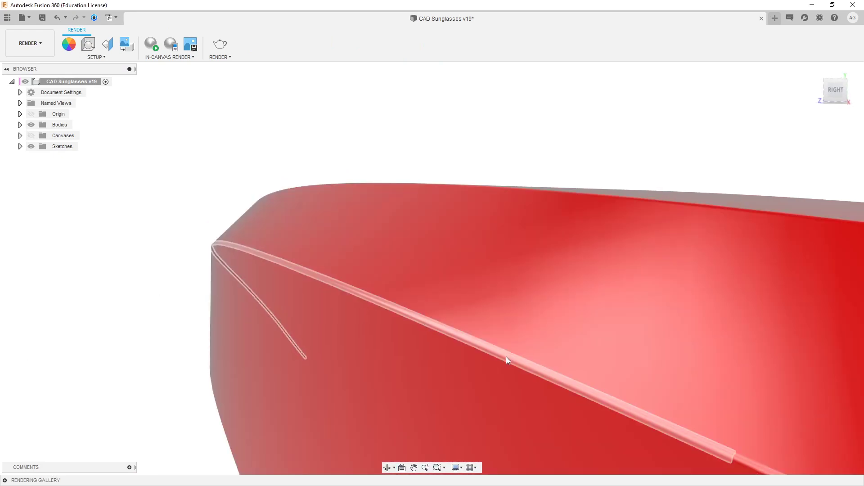
Step: Examine the rendered light reflections along the frame's edges from the front, the side and underneath
shift+middle_drag(506, 358, 513, 303)
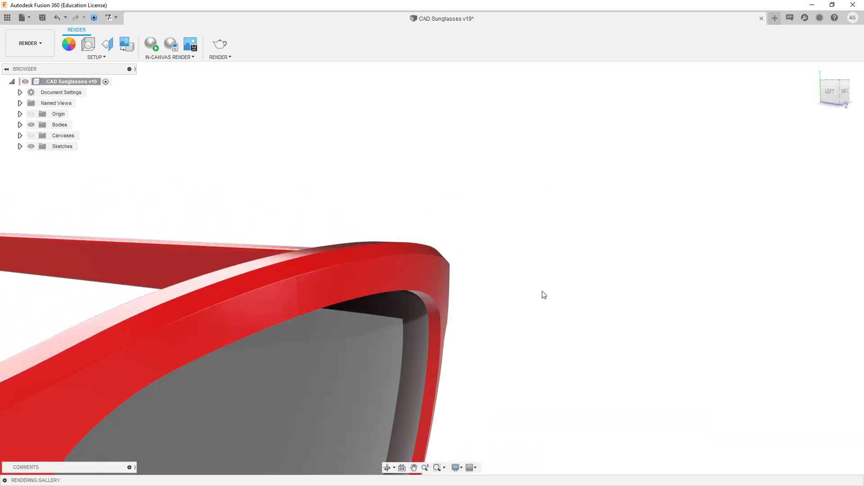
shift+middle_drag(542, 293, 477, 277)
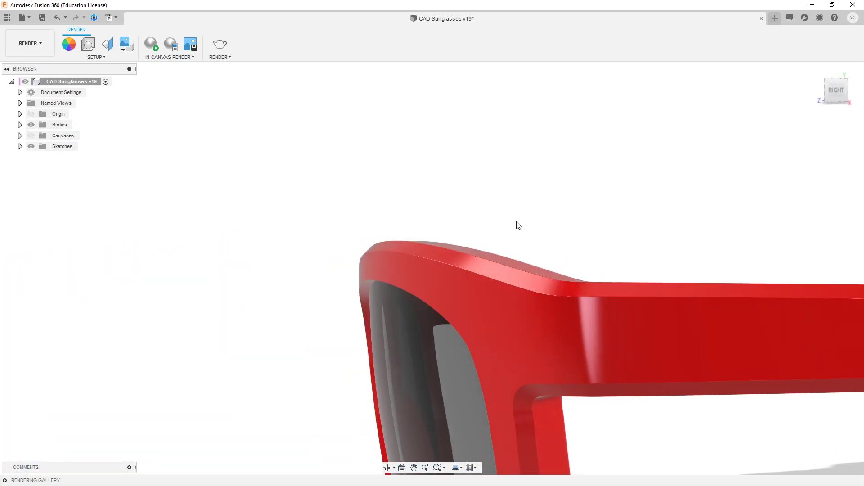
scroll(534, 239, up, 2)
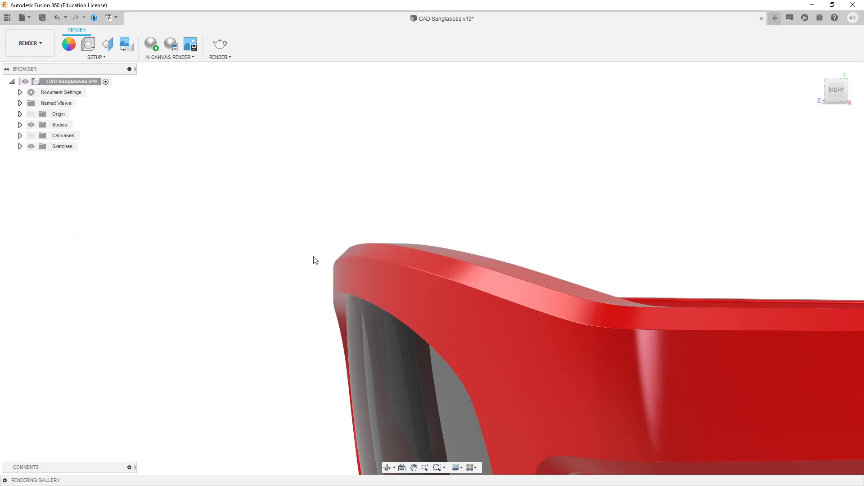
shift+middle_drag(266, 260, 390, 309)
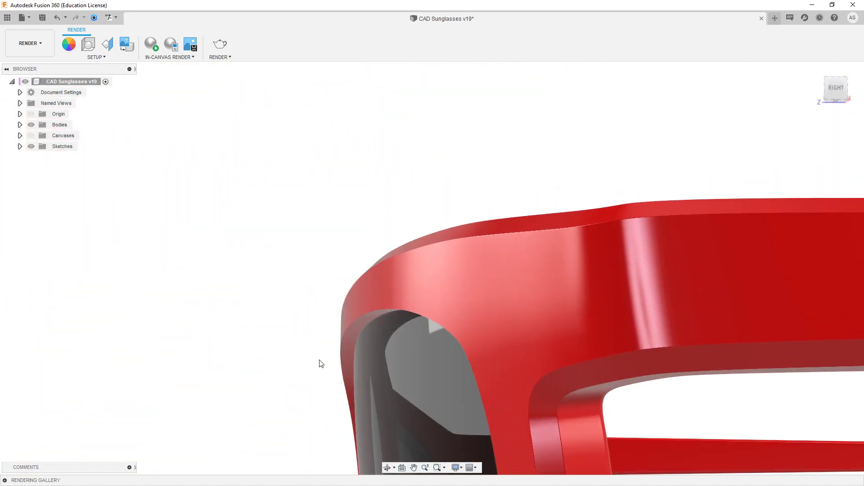
shift+middle_drag(320, 360, 312, 334)
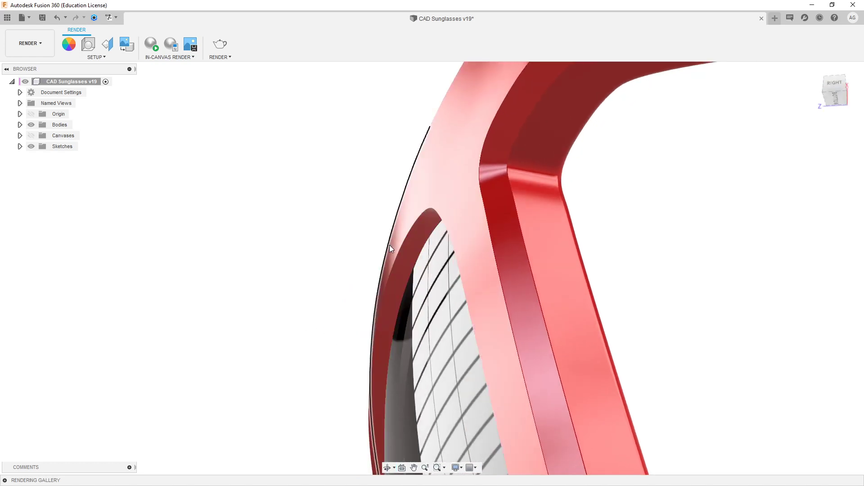
mouse_move(404, 247)
shift+middle_down()
mouse_move(332, 226)
mouse_move(329, 234)
mouse_move(527, 322)
mouse_move(455, 255)
mouse_move(464, 283)
mouse_move(357, 233)
mouse_move(406, 257)
shift+middle_up()
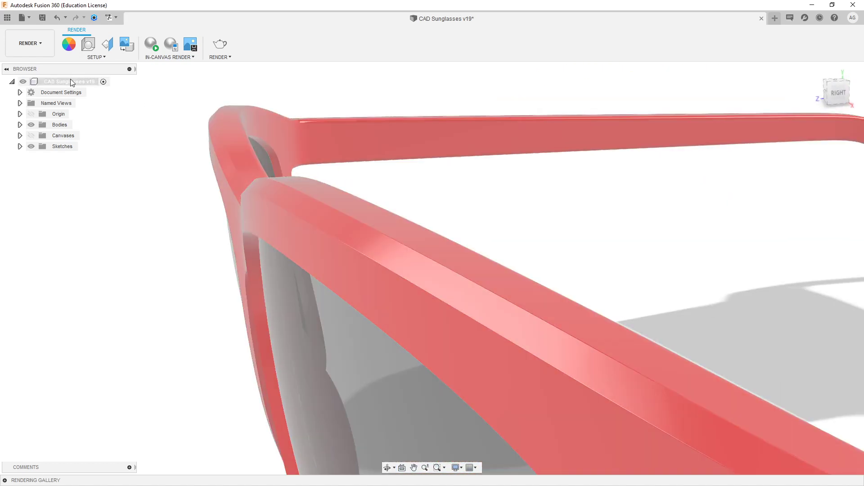
Step: Revisit Display Detail Control for the top-level component and confirm a Fixed display detail level
right_click(71, 80)
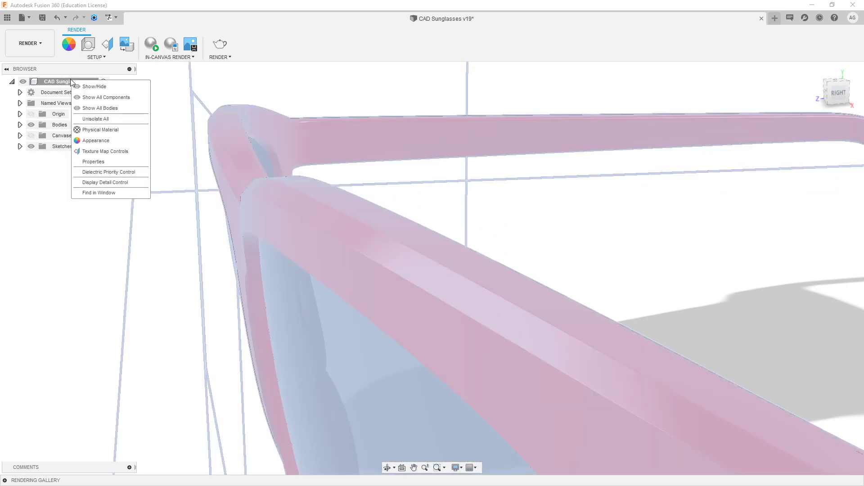
click(116, 182)
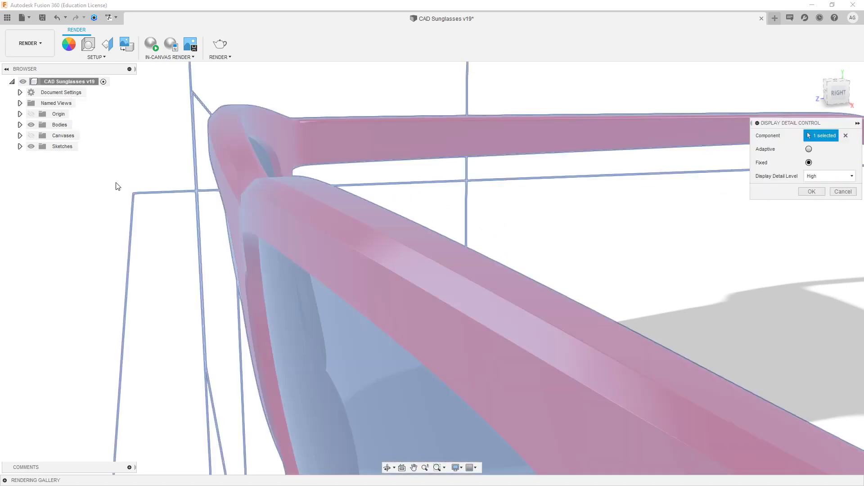
click(833, 176)
click(827, 198)
click(816, 194)
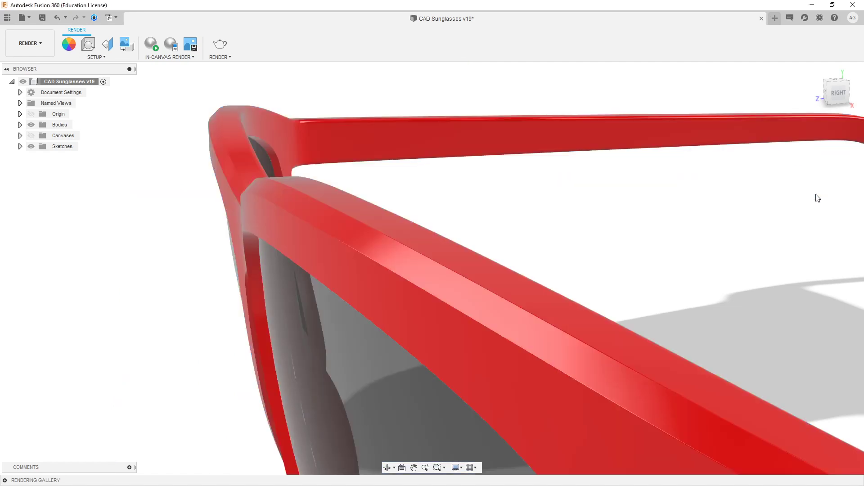
Step: Return to the Design workspace and examine the filleted edges where the frame's corner bends into the temple
click(44, 53)
click(44, 63)
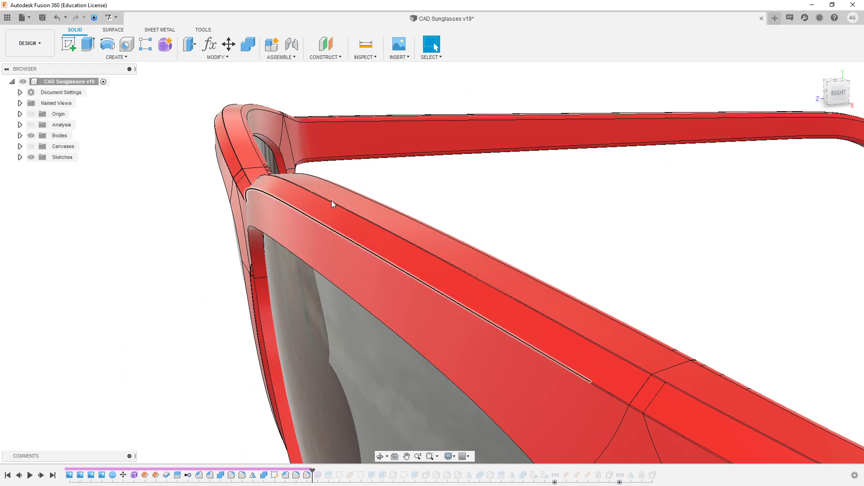
scroll(331, 203, down, 5)
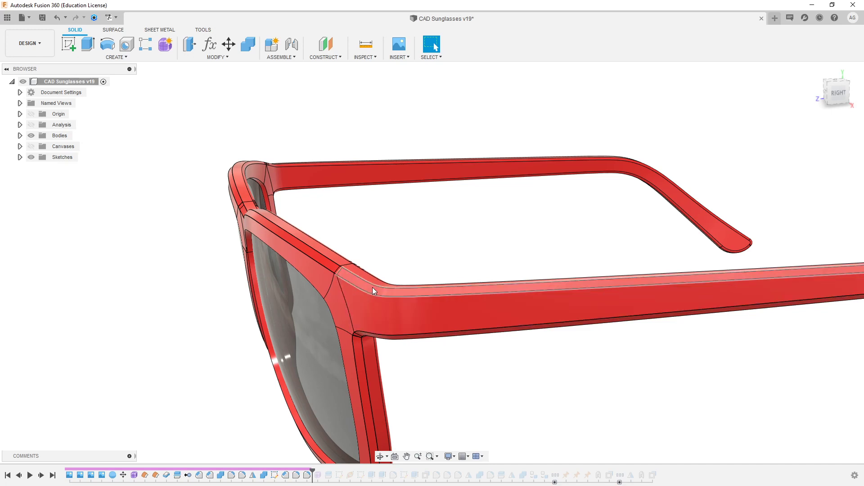
scroll(377, 287, up, 5)
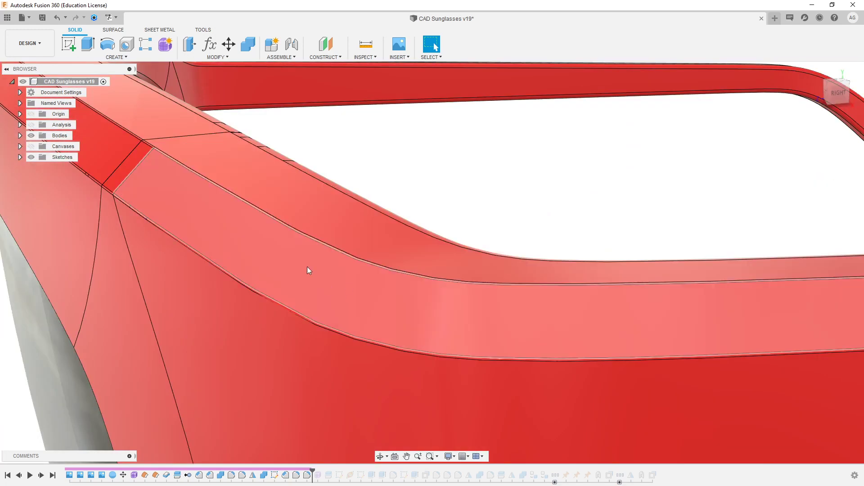
scroll(307, 267, down, 4)
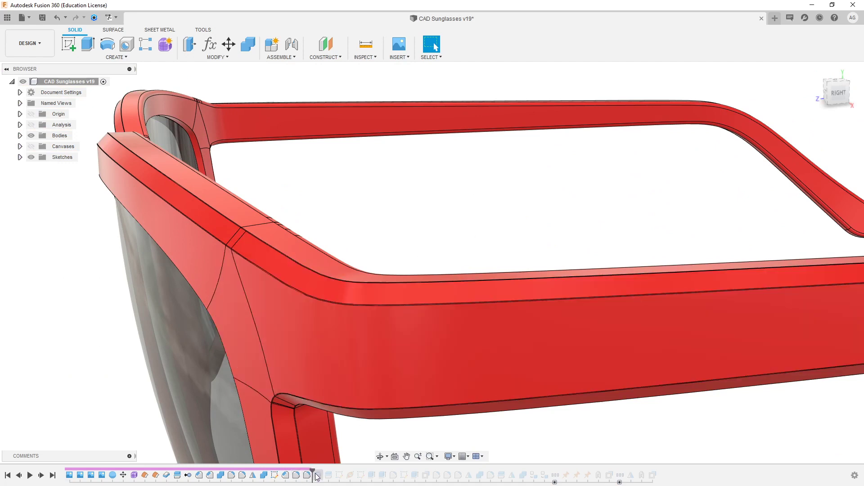
Step: Roll the timeline forward past the features that separate the temple from the frame, and on to the end of the history
drag(317, 476, 334, 476)
scroll(429, 290, up, 3)
scroll(416, 308, up, 3)
scroll(416, 308, down, 1)
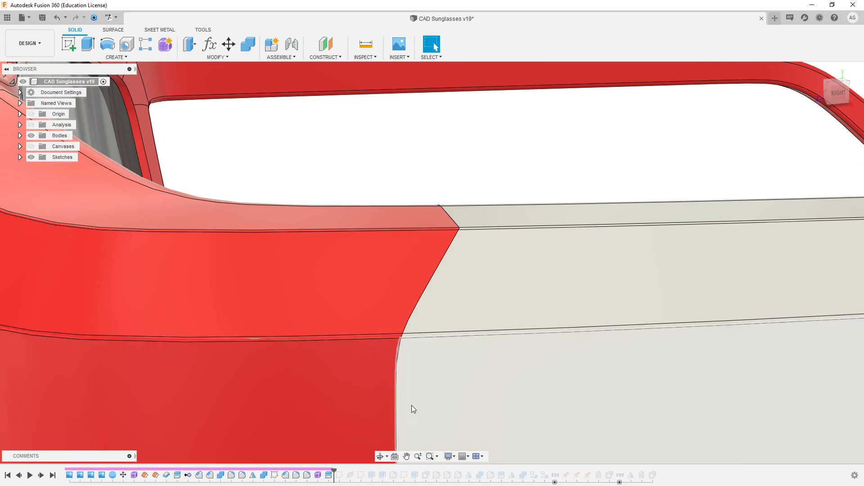
drag(334, 471, 657, 471)
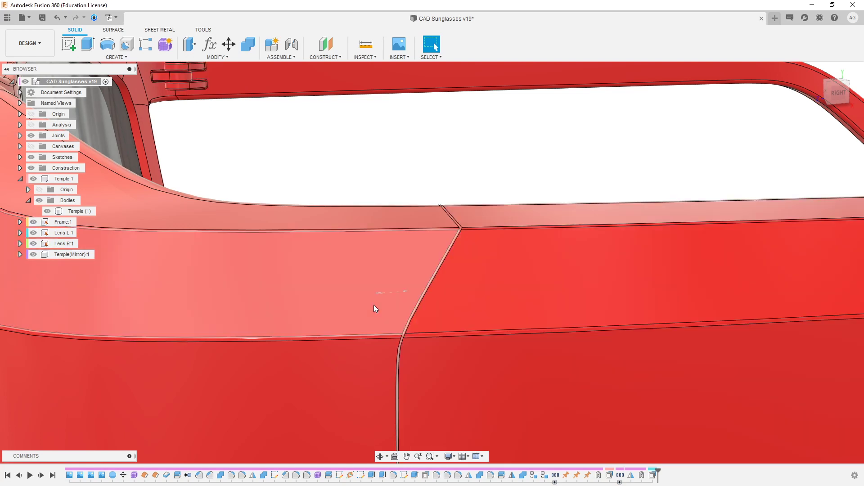
Step: Examine the seam between frame and temple on the completed model, and view the whole pair of sunglasses
scroll(442, 161, down, 5)
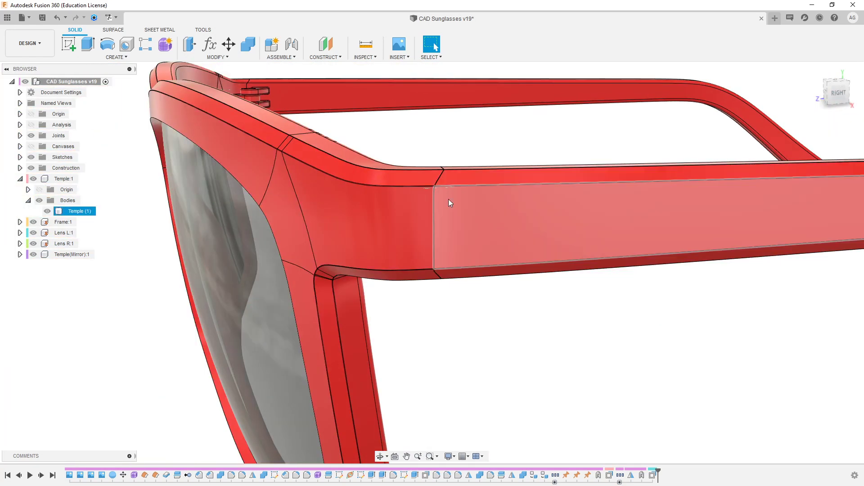
shift+middle_drag(414, 193, 356, 166)
scroll(382, 202, up, 5)
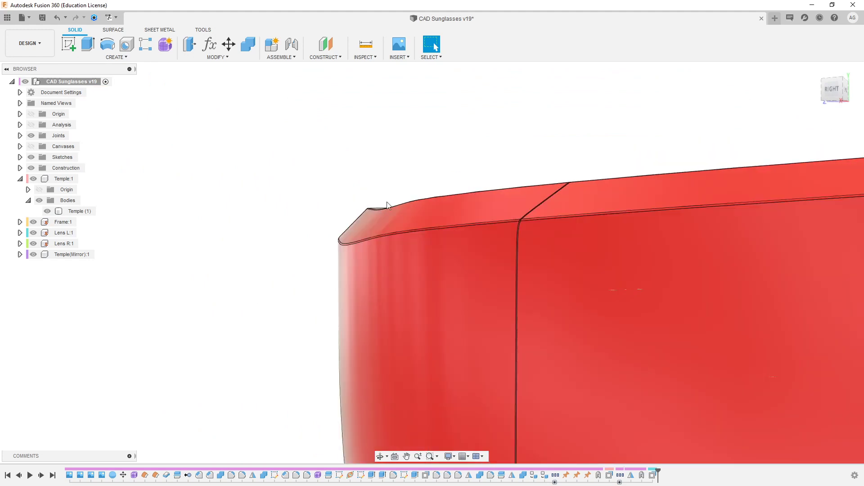
scroll(245, 145, down, 5)
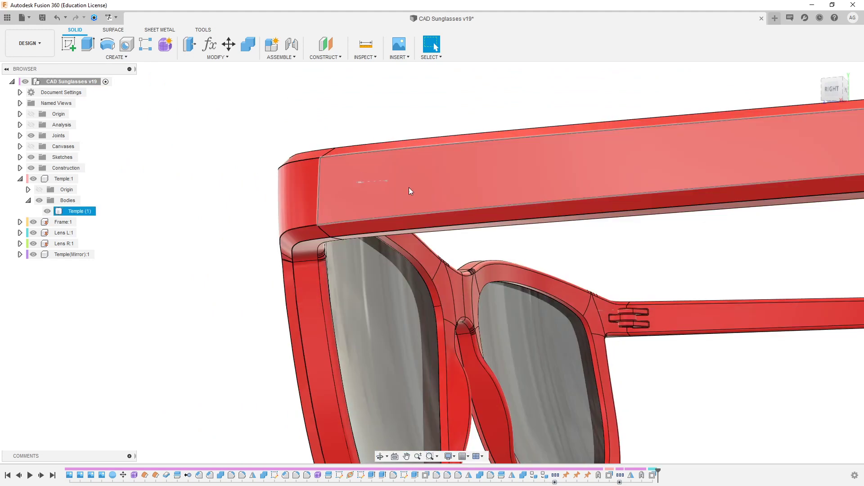
shift+middle_drag(409, 188, 480, 201)
scroll(461, 231, down, 5)
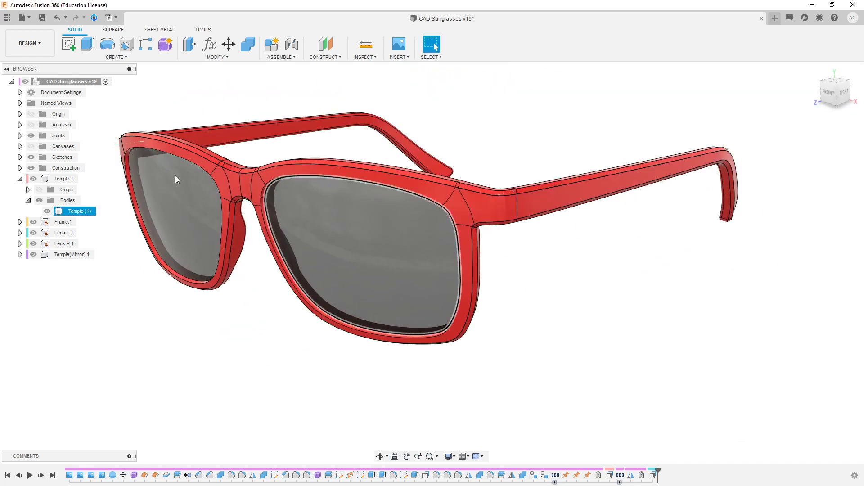
Step: Activate the Temple:1 component and view its outer side with nothing selected
click(82, 182)
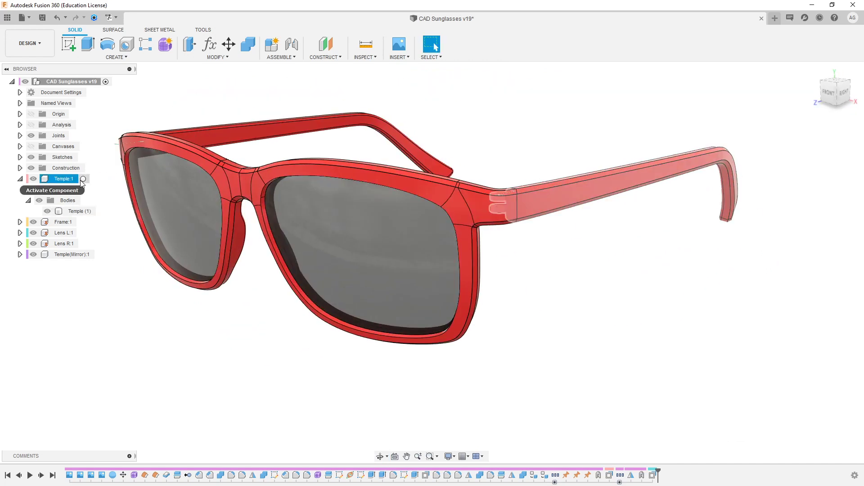
click(83, 179)
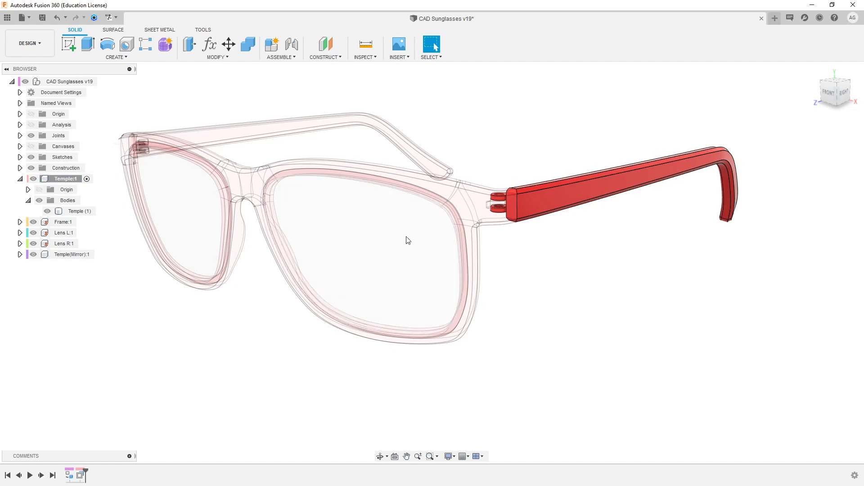
shift+middle_drag(595, 208, 494, 177)
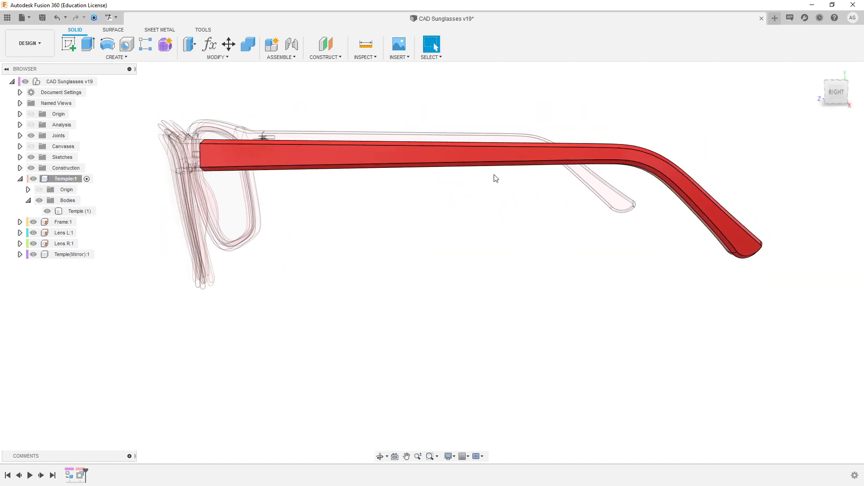
shift+middle_drag(335, 94, 353, 109)
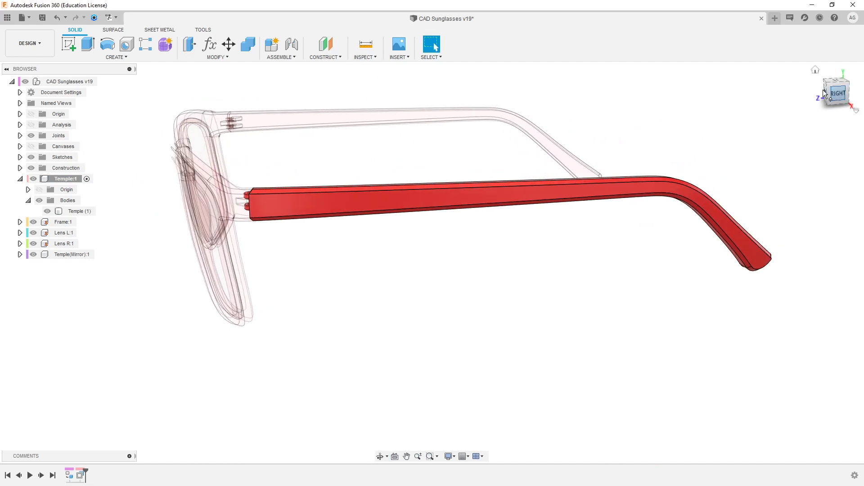
click(282, 193)
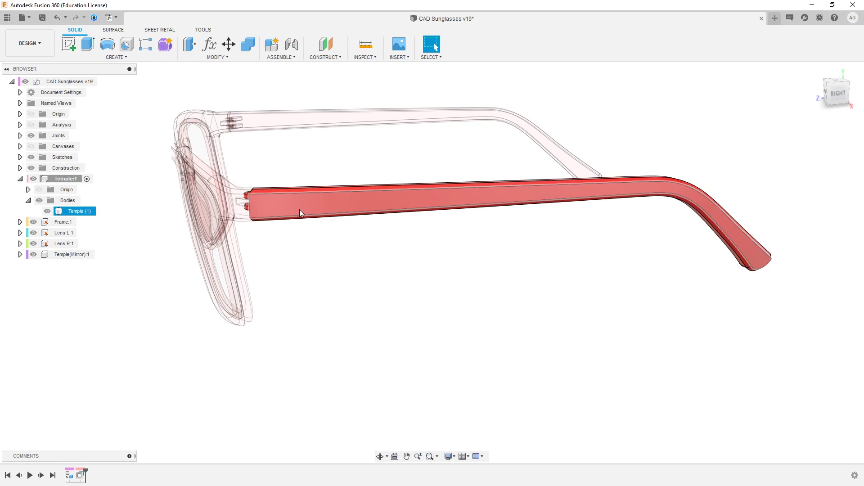
key(Escape)
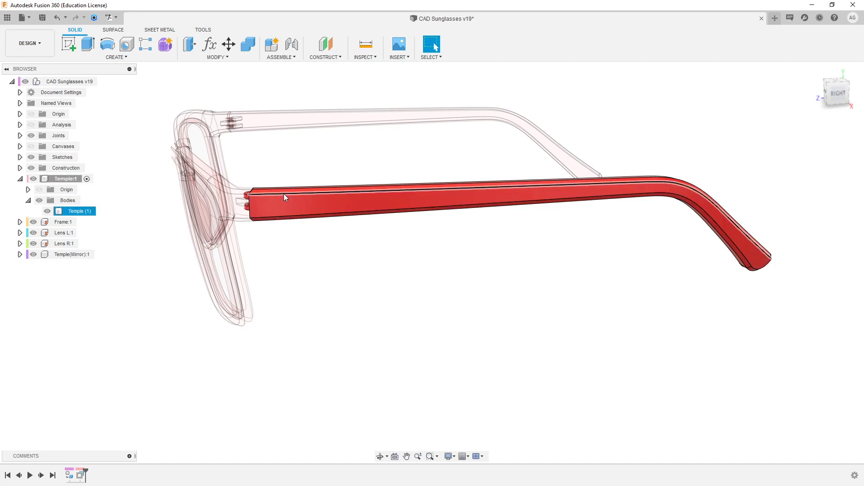
Step: Insert the SVG file 2Asset 3Findr.svg into a sketch on the side origin plane of the temple component
click(401, 57)
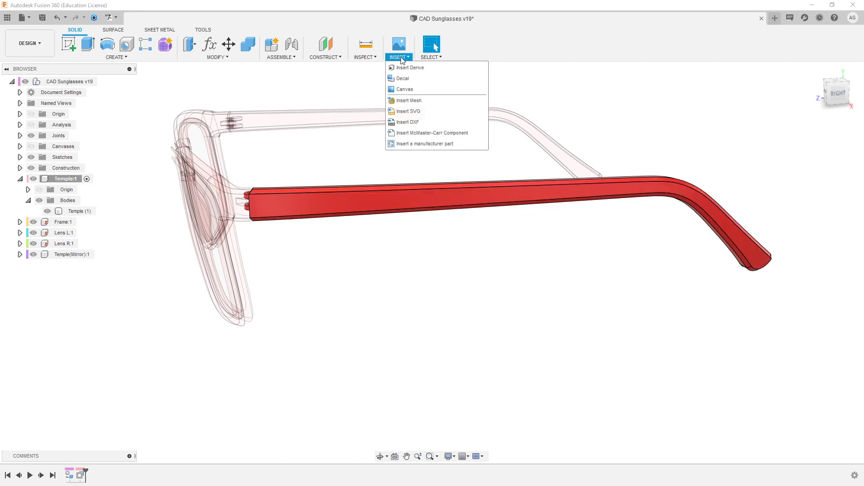
click(417, 116)
click(147, 173)
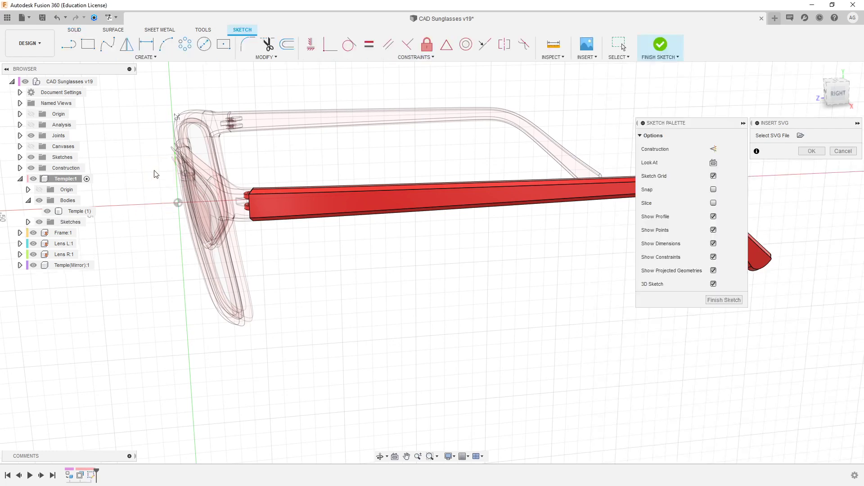
click(801, 136)
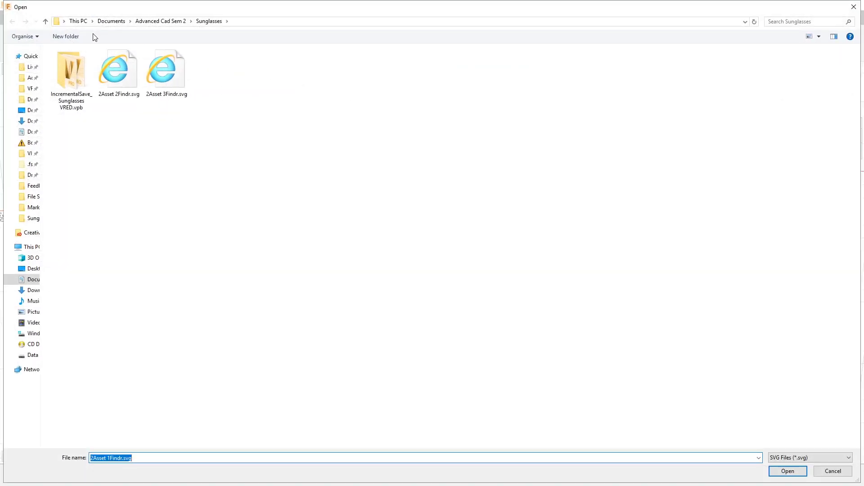
click(181, 62)
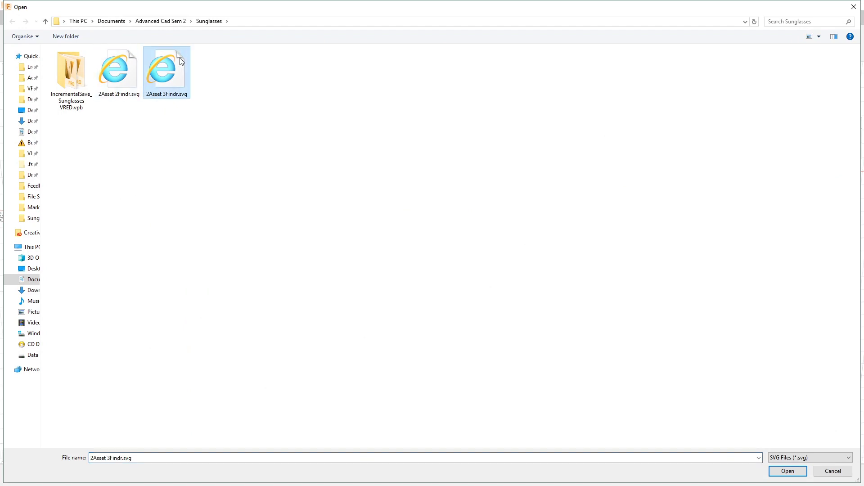
double_click(171, 64)
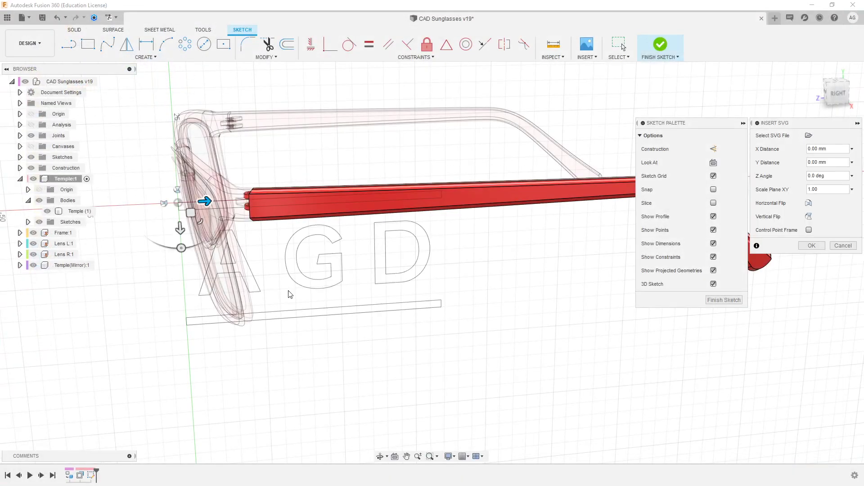
Step: Shrink the inserted AGD logo and move it up over the temple's hinge end
click(838, 93)
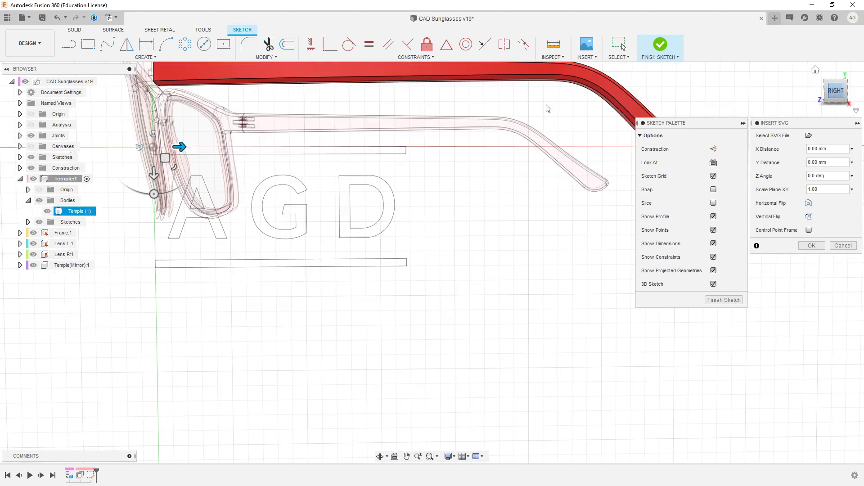
scroll(176, 103, up, 2)
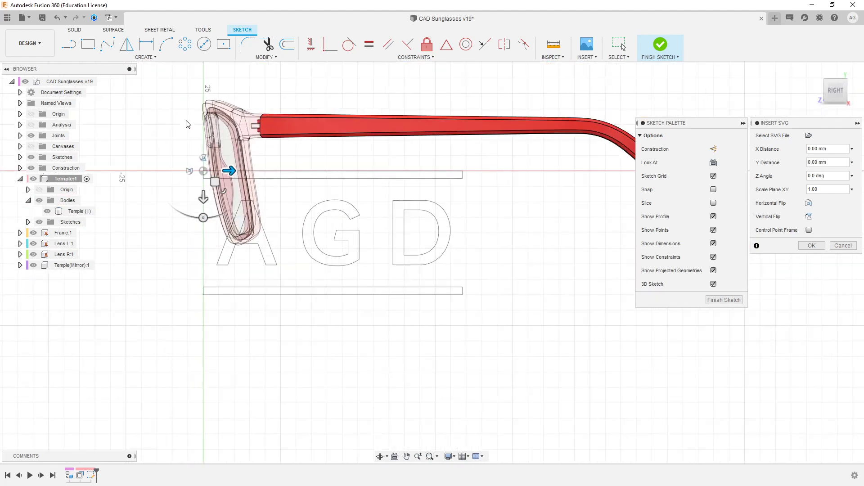
drag(225, 192, 269, 120)
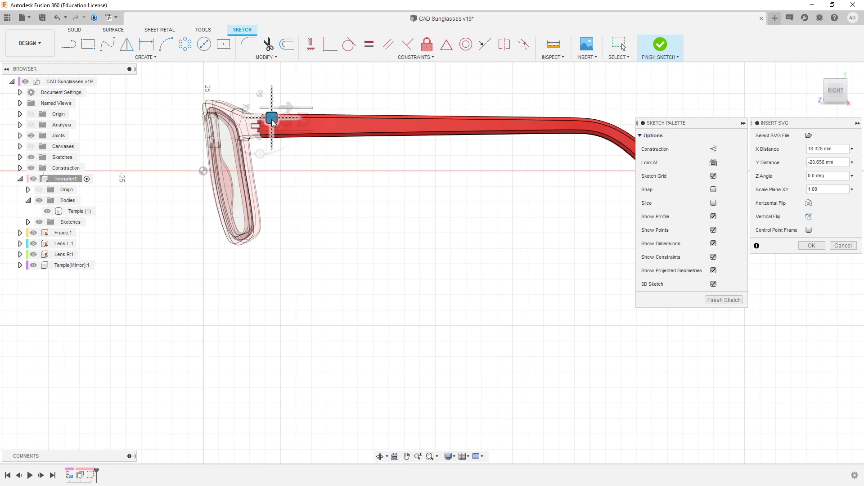
scroll(267, 112, up, 1)
scroll(265, 111, up, 3)
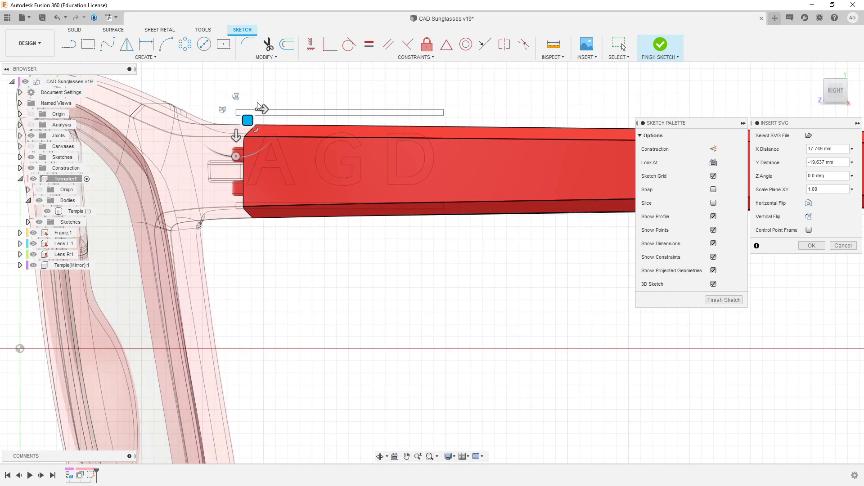
Step: Reduce the logo to fit the temple's flat outer face, place it just behind the hinge-end edge, and accept the SVG insertion
drag(258, 128, 261, 167)
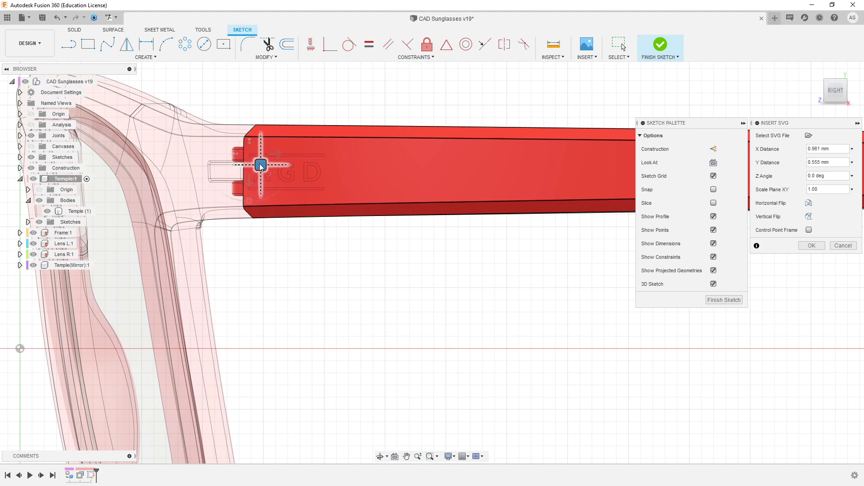
scroll(262, 165, up, 5)
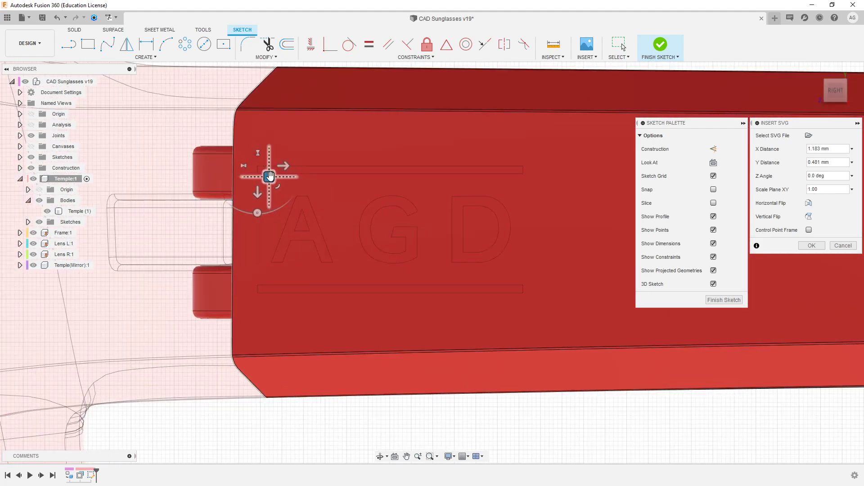
drag(269, 175, 299, 171)
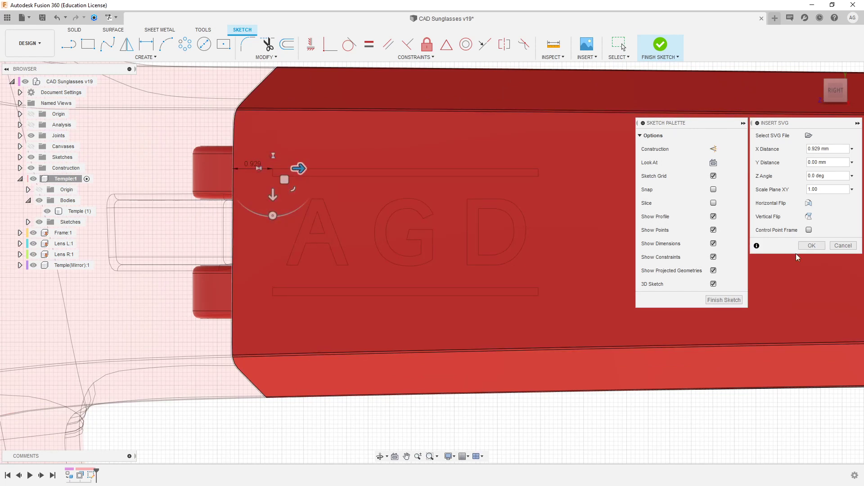
click(810, 246)
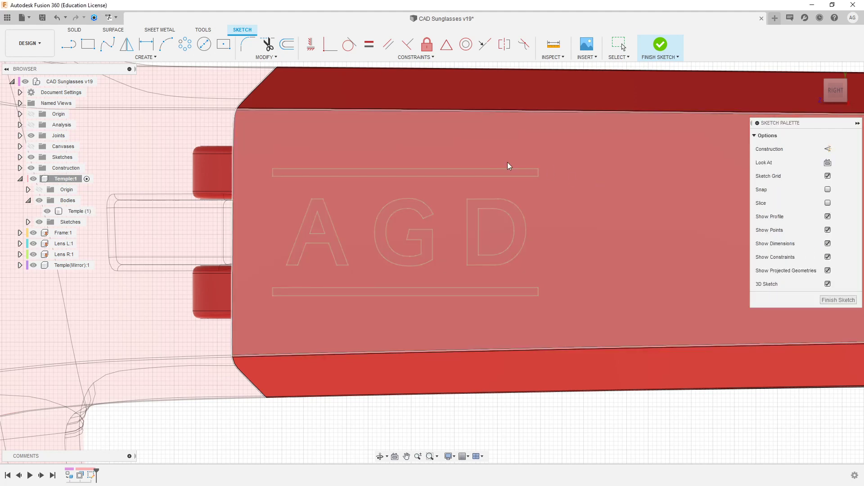
Step: Check the AGD logo's position relative to the temple from an angle and finish the sketch
scroll(396, 161, down, 5)
scroll(409, 244, down, 1)
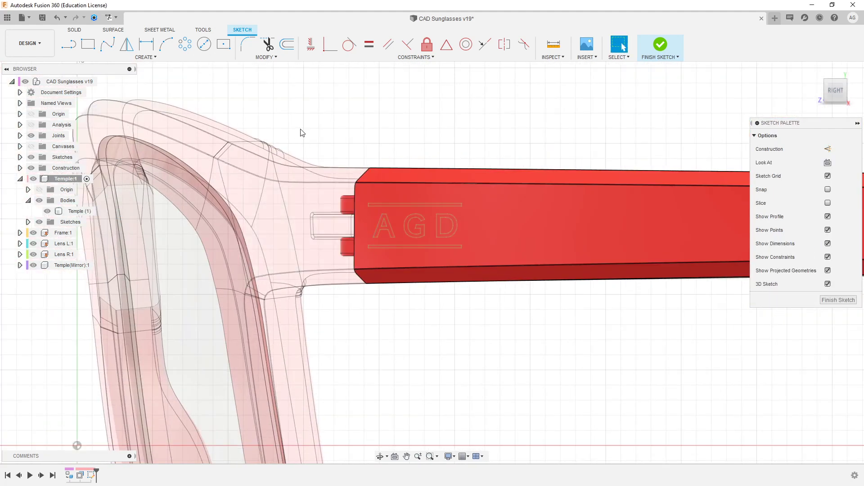
shift+middle_drag(341, 151, 353, 168)
scroll(323, 160, down, 3)
scroll(316, 149, down, 3)
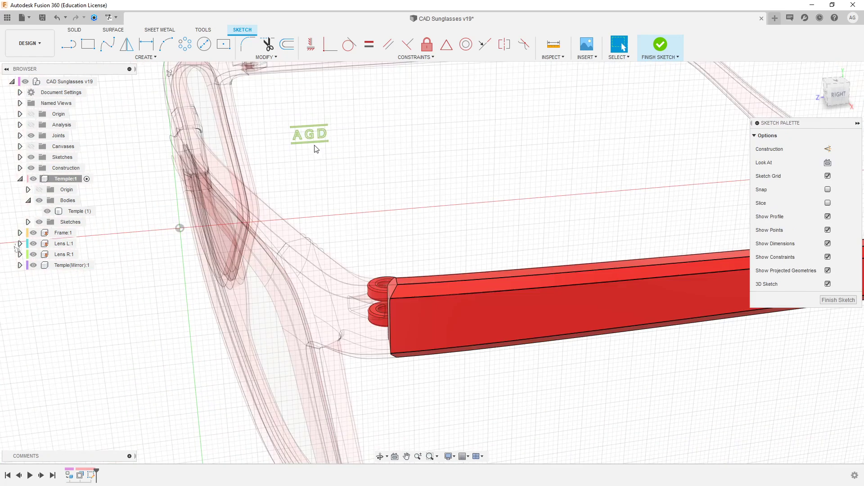
click(661, 45)
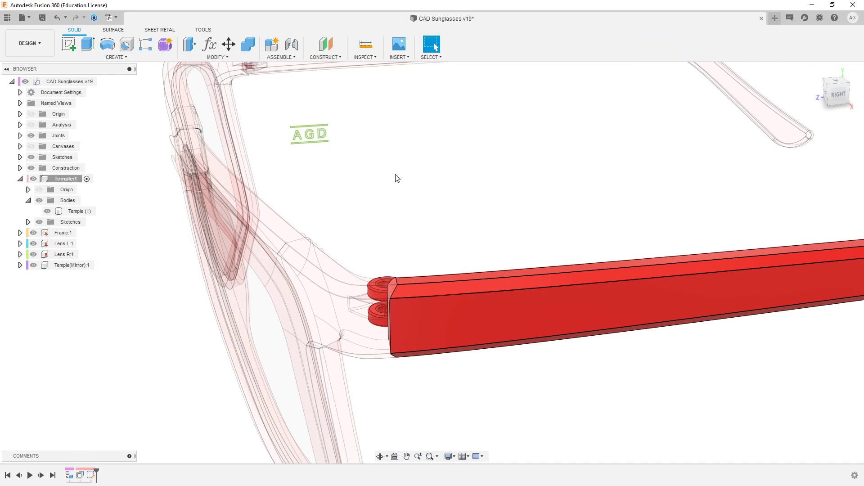
Step: Start an extrusion of the letters A, G and D and both logo bars, leaving out the openings inside A and D
scroll(439, 233, down, 2)
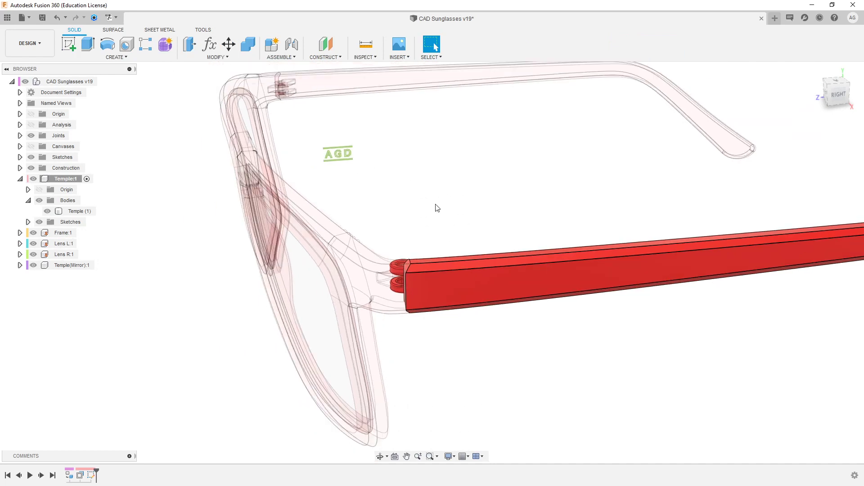
shift+middle_drag(438, 208, 417, 195)
mouse_move(424, 291)
shift+middle_down()
mouse_move(435, 286)
mouse_move(480, 315)
mouse_move(399, 302)
mouse_move(428, 285)
shift+middle_up()
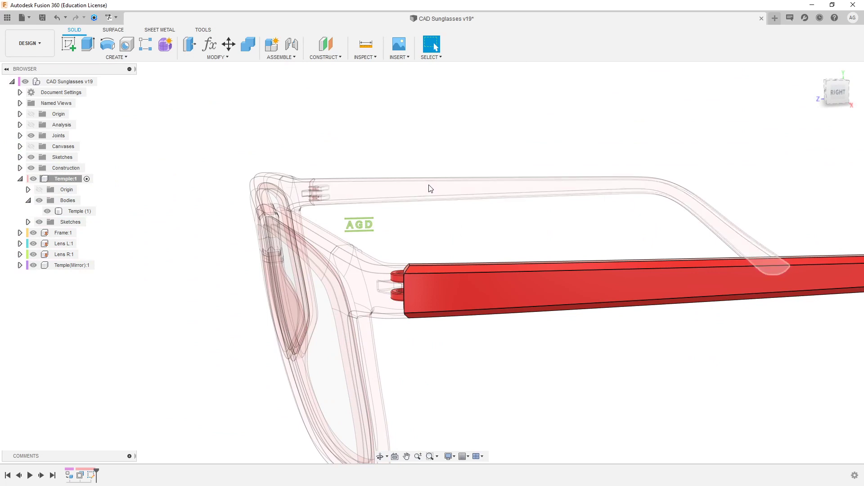
scroll(372, 232, up, 6)
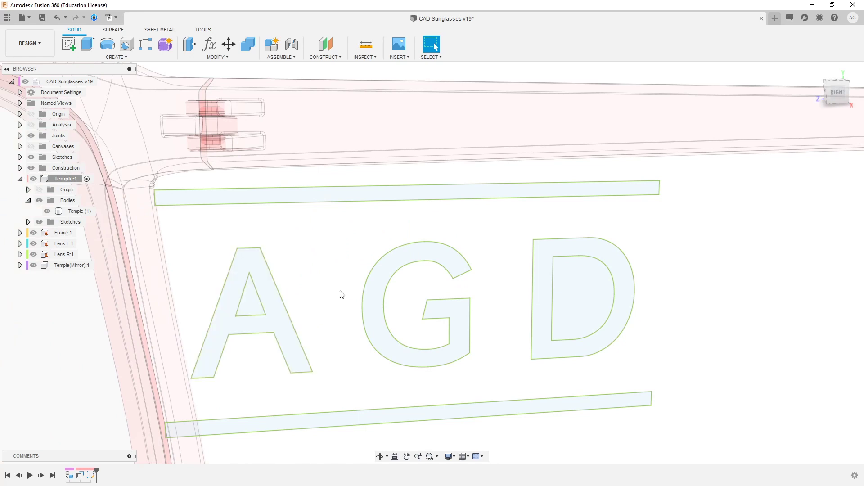
click(85, 47)
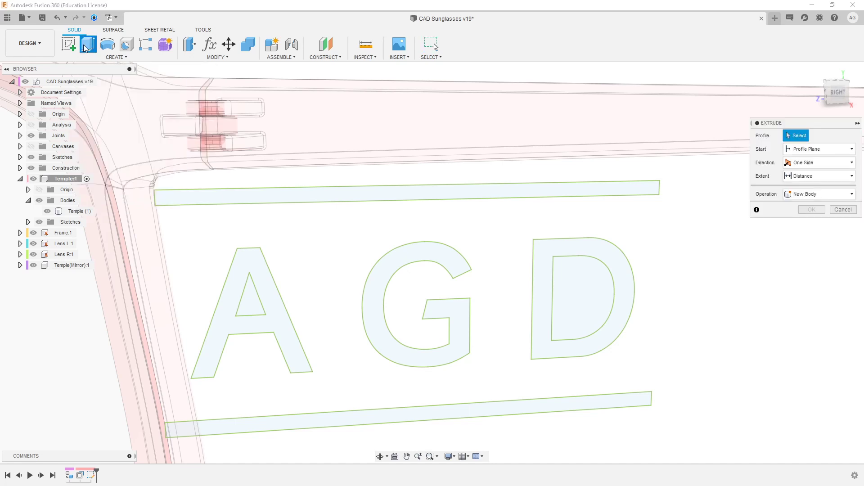
click(418, 196)
click(411, 256)
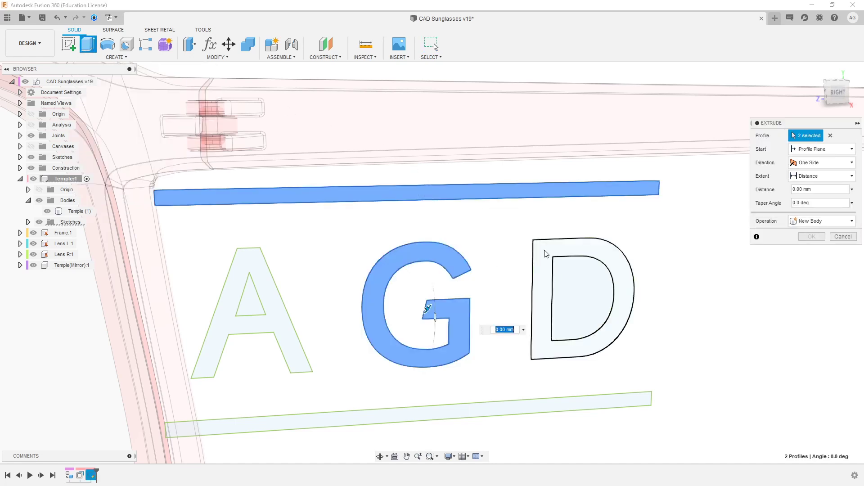
click(544, 251)
click(295, 340)
click(379, 411)
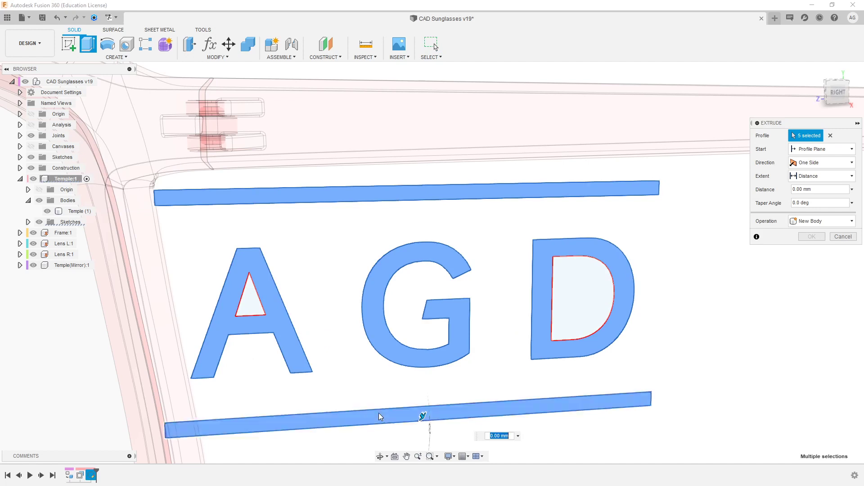
Step: Set the extrusion to start from an object, using the temple's flat outer face
click(817, 152)
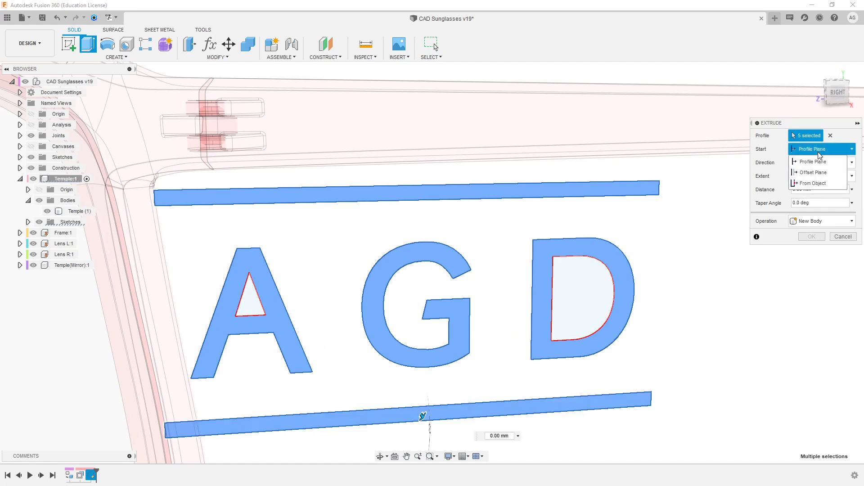
click(817, 189)
scroll(541, 160, down, 10)
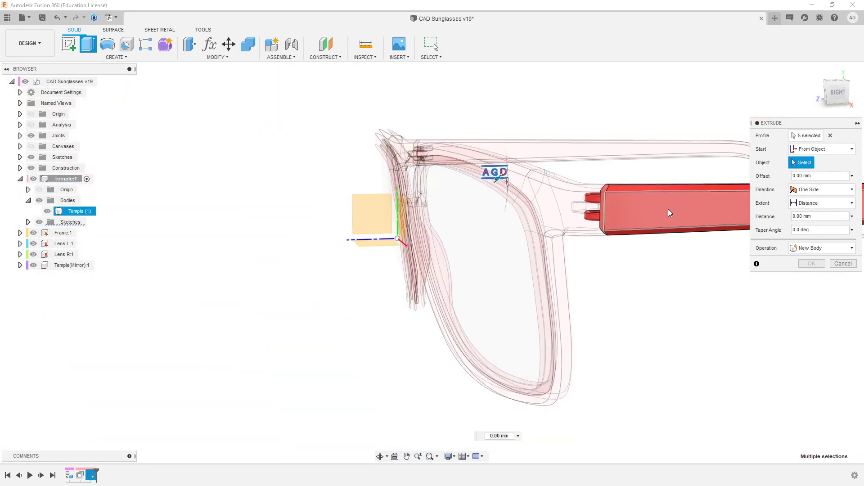
click(668, 212)
scroll(693, 213, up, 5)
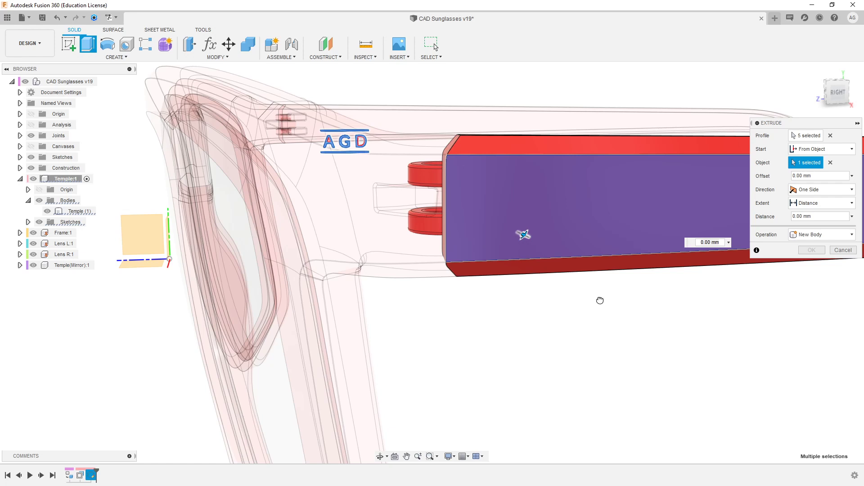
Step: Try extruding the logo about 0.76 mm outward and inspect how far it stands off the temple face
drag(593, 303, 592, 303)
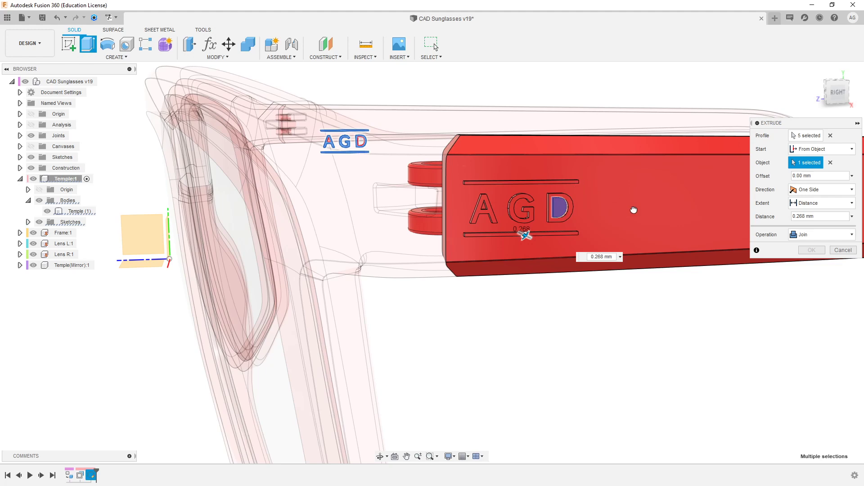
drag(626, 211, 612, 207)
scroll(613, 207, up, 3)
scroll(510, 200, down, 4)
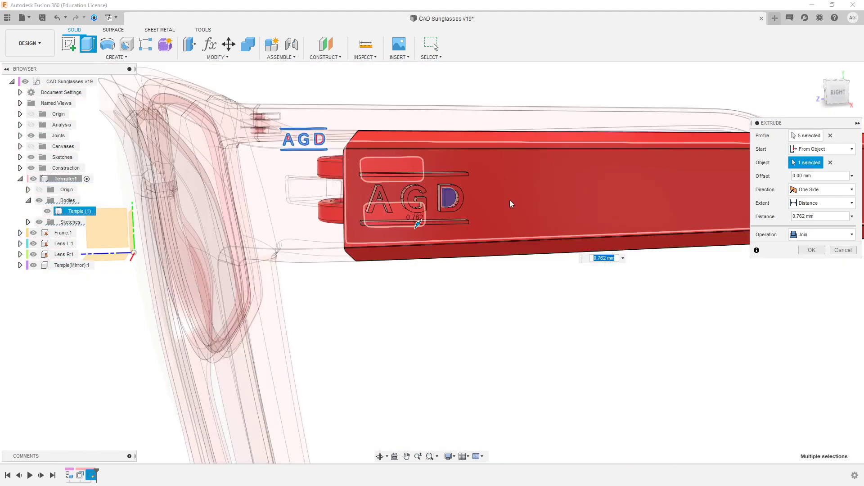
shift+middle_drag(431, 190, 444, 253)
scroll(433, 159, up, 6)
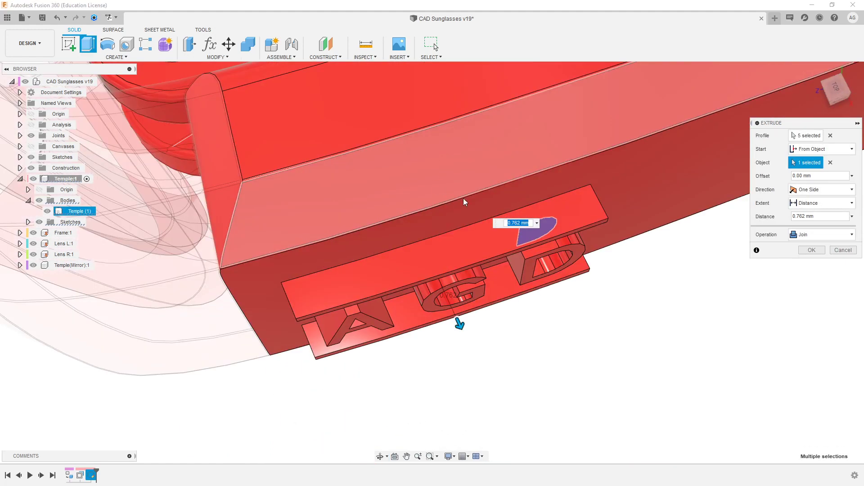
shift+middle_drag(462, 211, 451, 228)
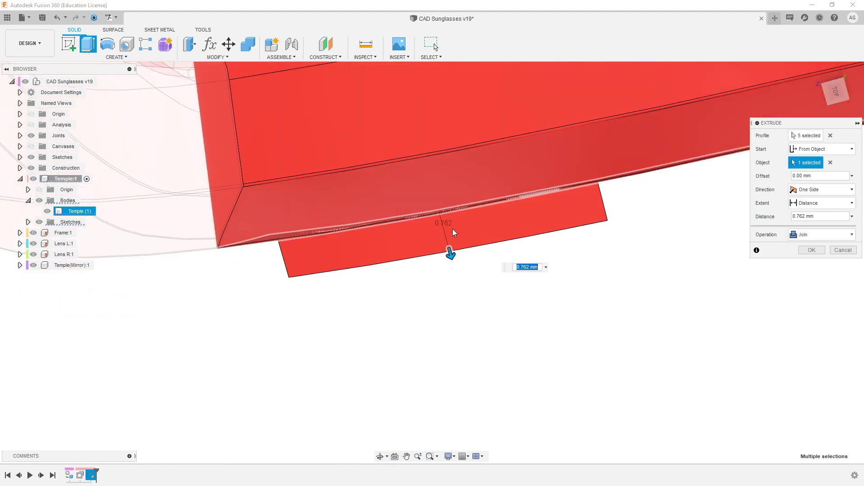
Step: Set the logo extrusion's distance to 0.1 mm and its direction to Two Sides
click(836, 91)
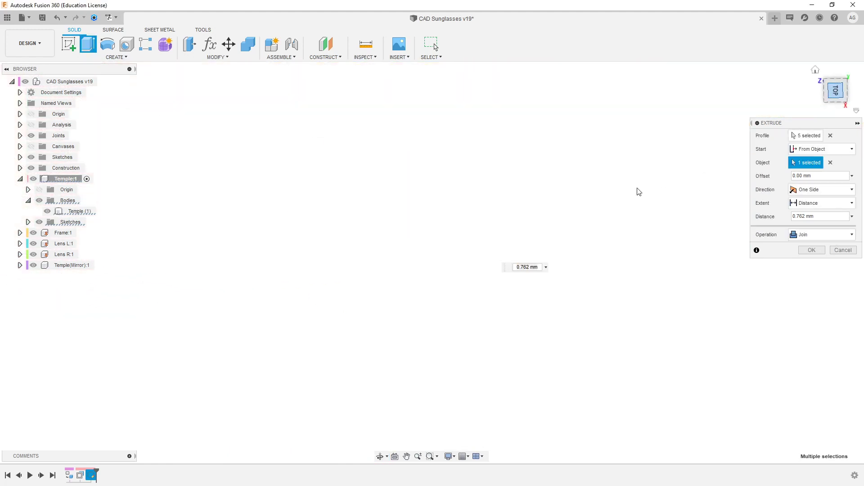
scroll(637, 191, down, 5)
scroll(482, 201, up, 10)
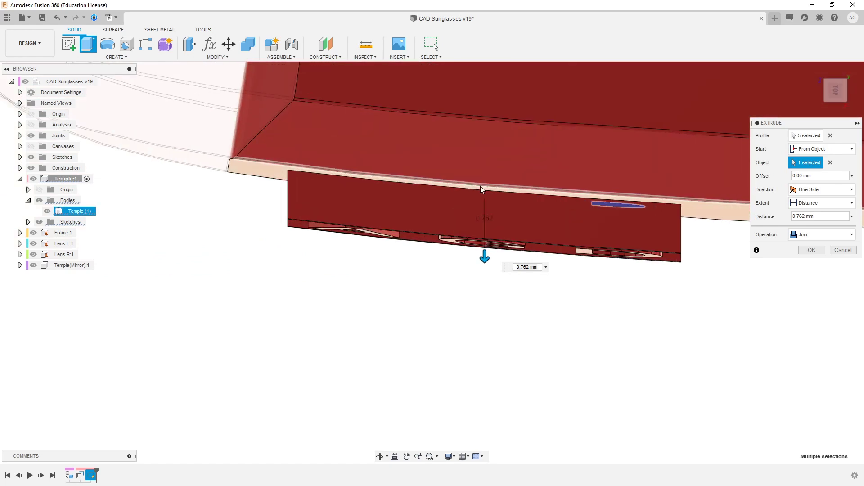
double_click(527, 268)
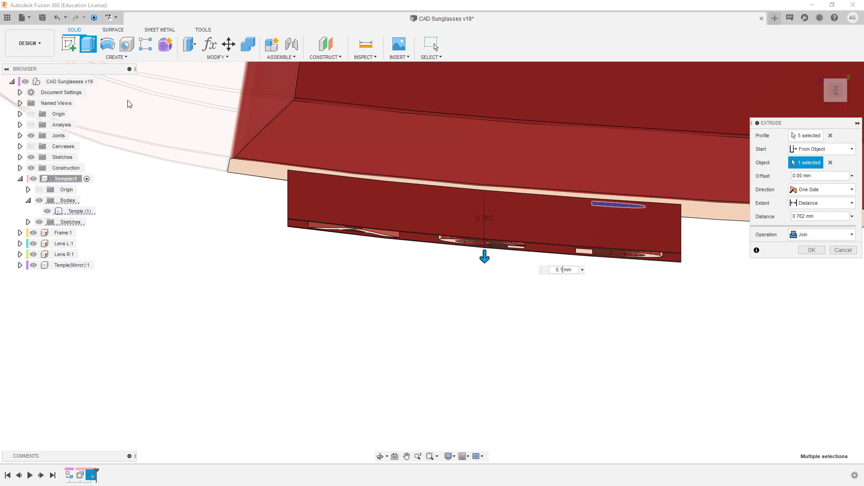
key(Return)
click(829, 189)
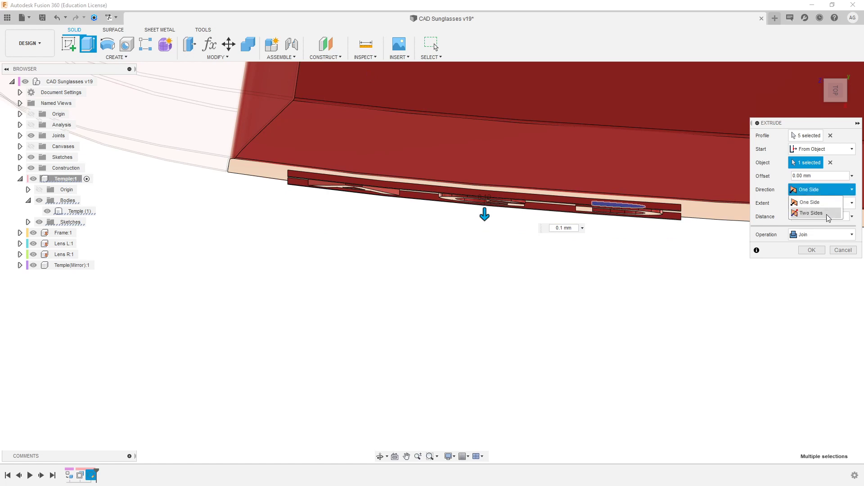
click(823, 214)
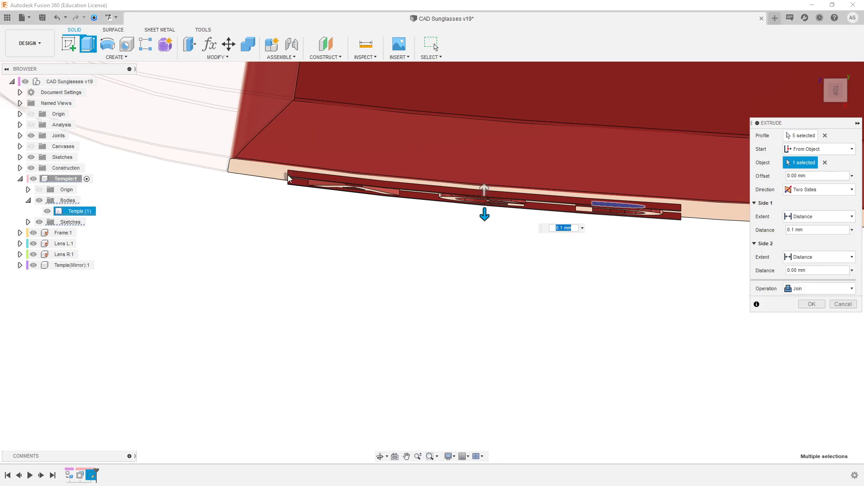
Step: Examine from above and from the hinge end how the raised logo meets the temple's curved outer face
scroll(289, 177, up, 5)
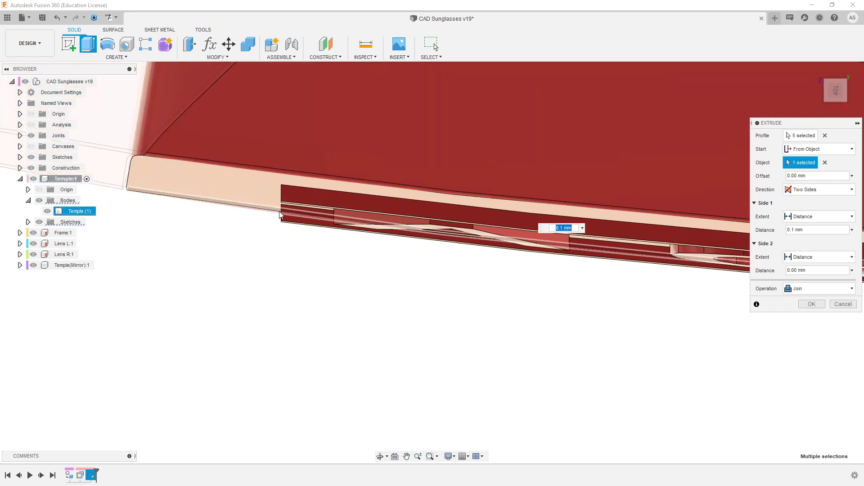
scroll(289, 188, down, 7)
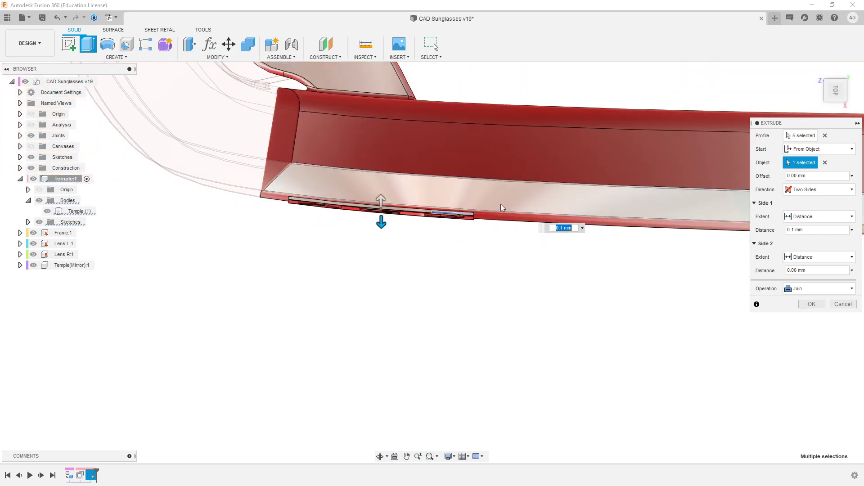
scroll(467, 216, up, 5)
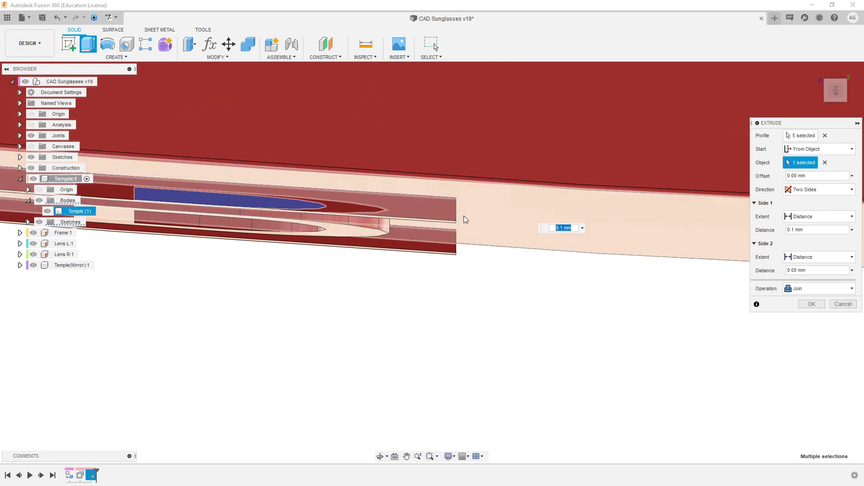
scroll(463, 216, down, 5)
scroll(396, 242, down, 2)
shift+middle_drag(300, 216, 324, 180)
middle_click(383, 205)
middle_click(383, 205)
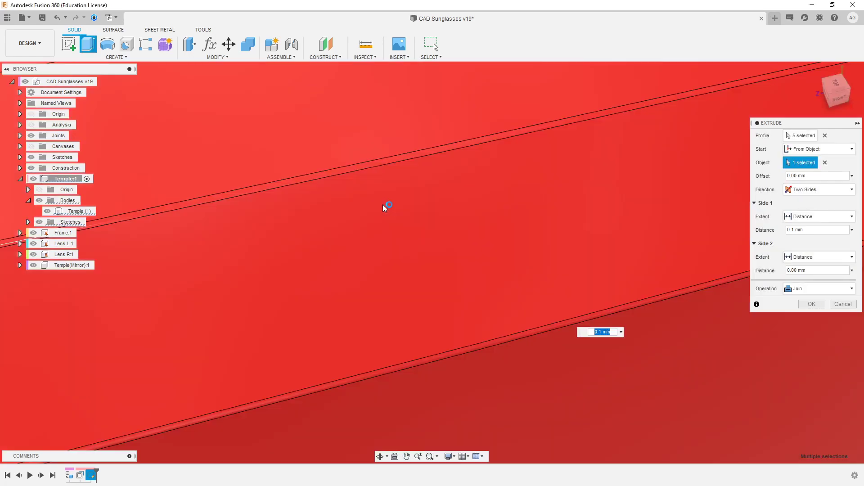
shift+middle_drag(399, 332, 392, 325)
scroll(376, 269, up, 10)
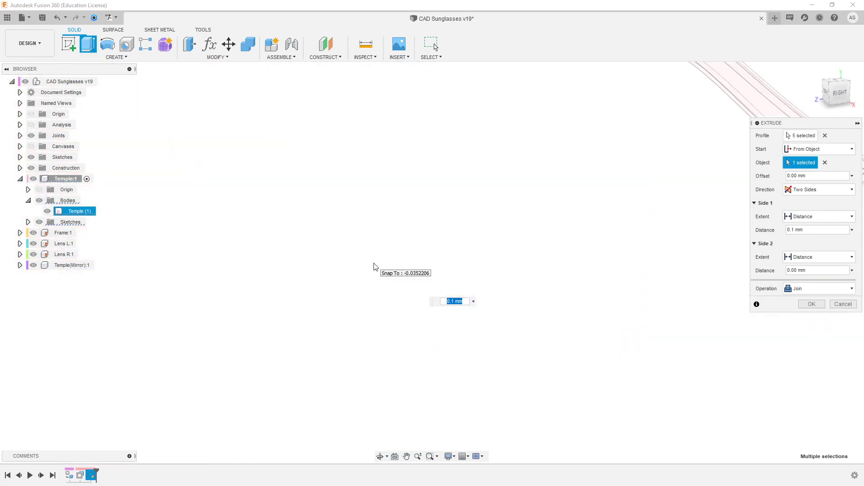
scroll(376, 269, down, 2)
shift+middle_drag(378, 271, 419, 258)
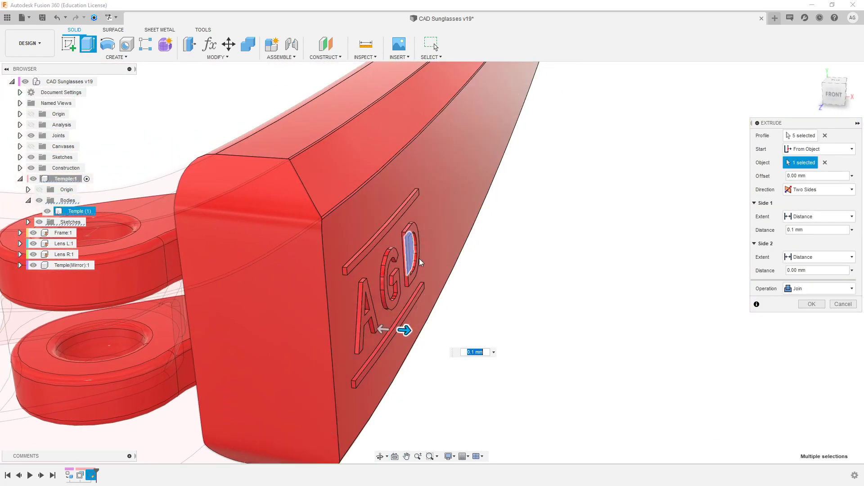
Step: Set the logo extrusion's operation to New Body and inspect the previewed letters and bars against the temple's outer face
click(809, 293)
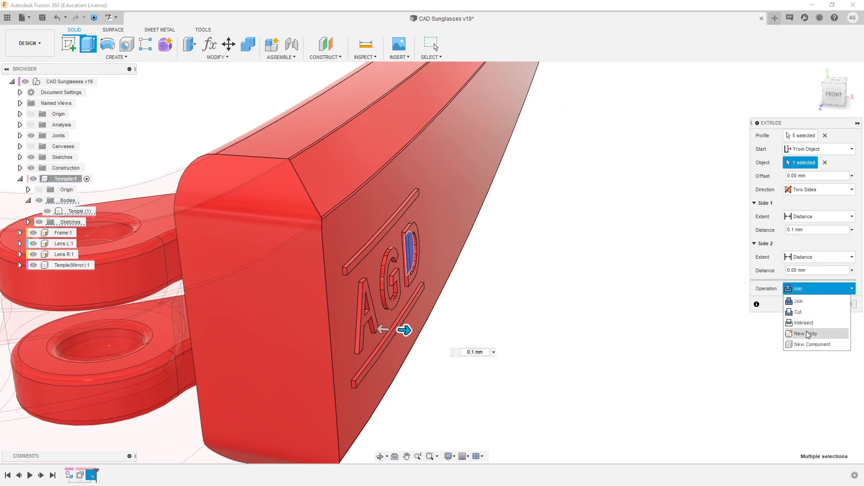
click(809, 332)
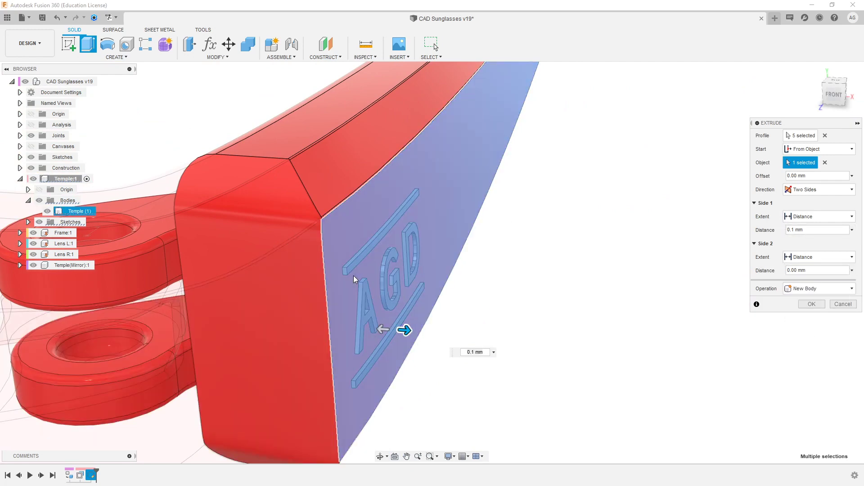
scroll(353, 276, up, 5)
shift+middle_drag(361, 280, 391, 327)
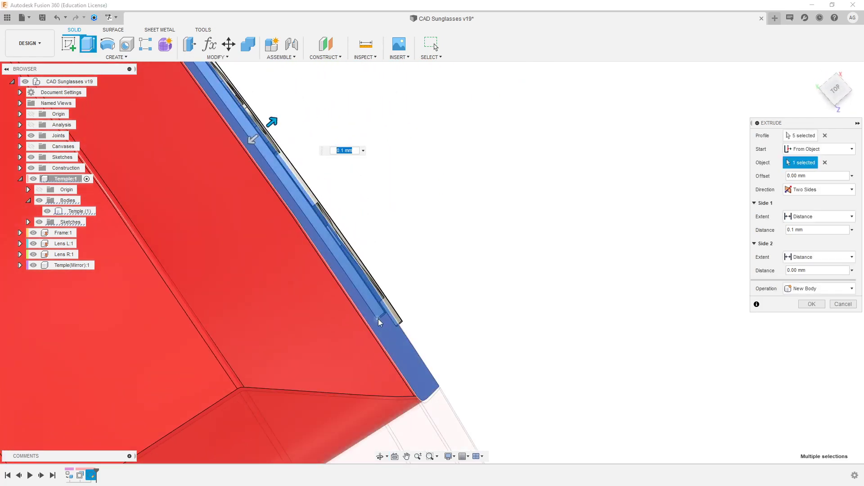
shift+middle_drag(435, 294, 353, 268)
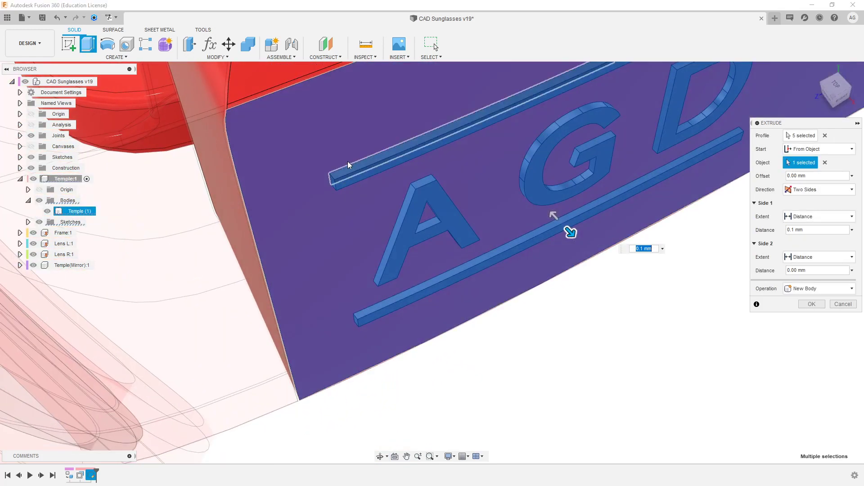
scroll(342, 167, up, 6)
scroll(342, 166, down, 5)
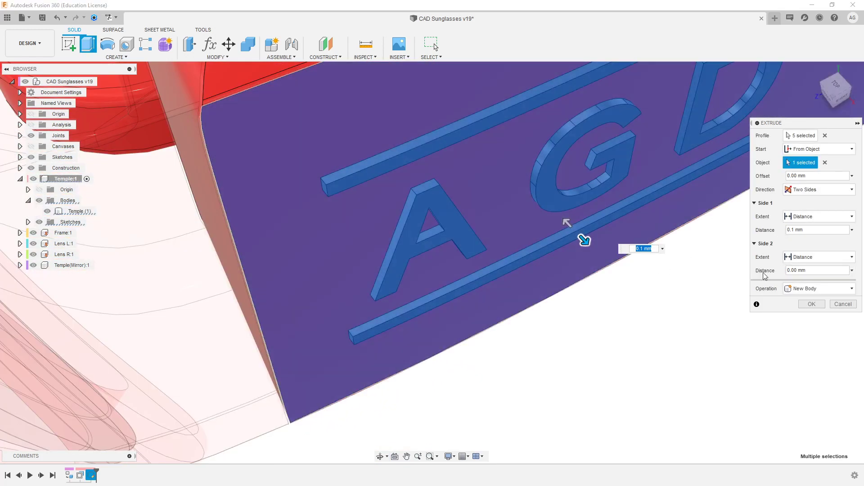
Step: Set the extrusion's second-side distance to 0.25 mm and create the logo bodies
key(Tab)
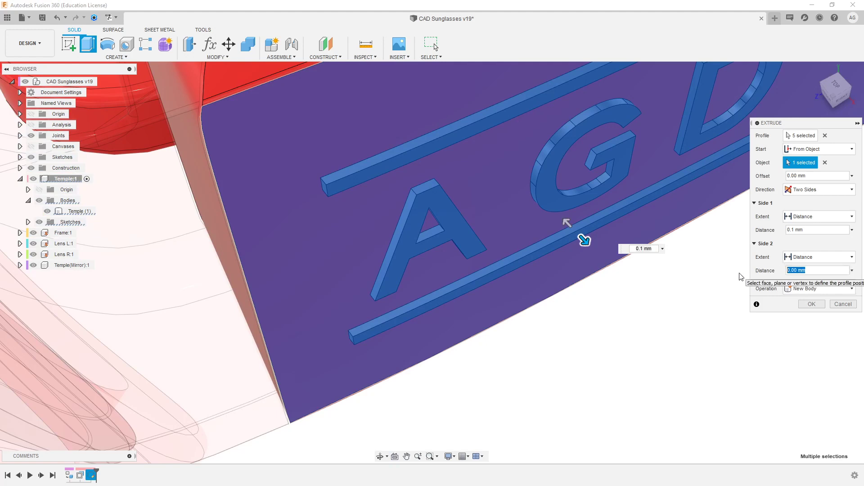
text(.25)
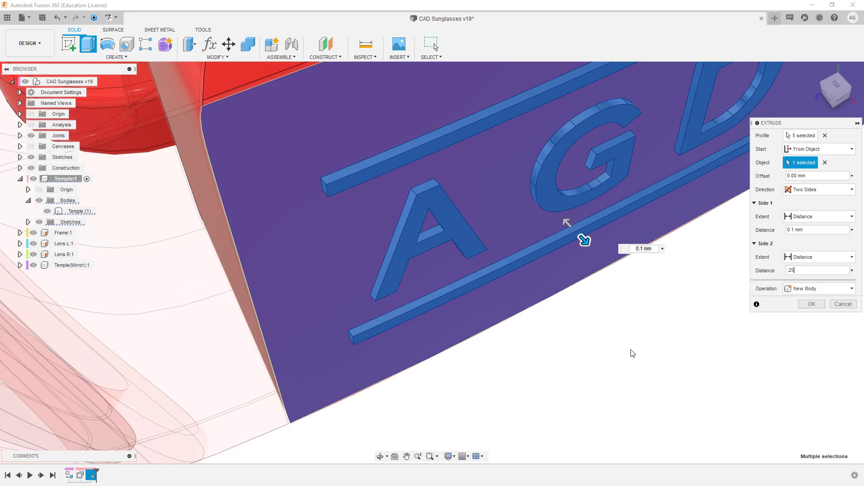
scroll(632, 353, down, 4)
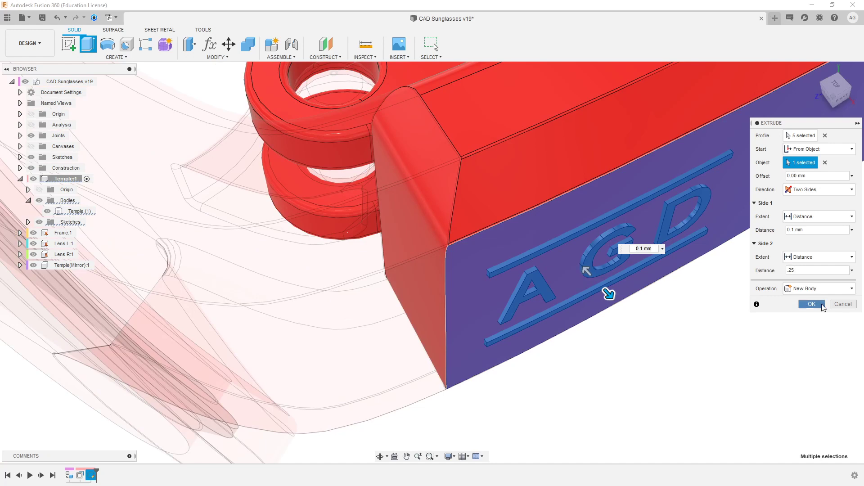
click(811, 305)
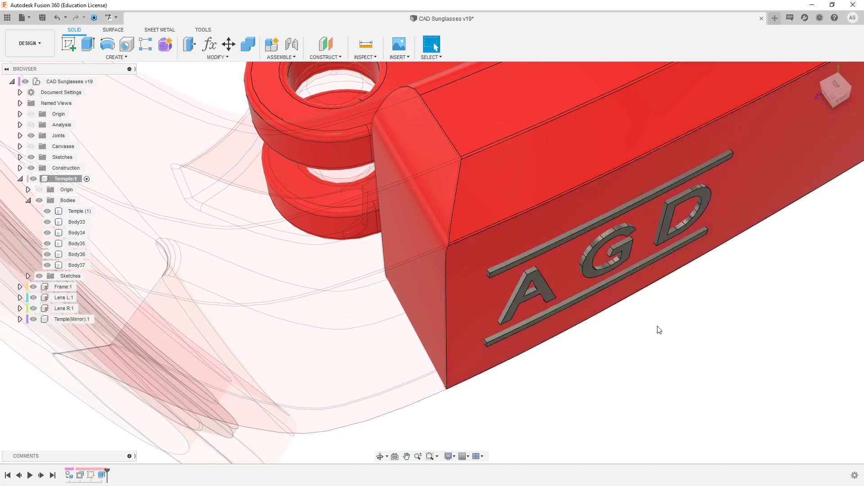
Step: Cut all the logo letter and bar bodies out of the temple body with Combine, keeping the tool bodies
shift+middle_drag(655, 328, 581, 288)
click(729, 248)
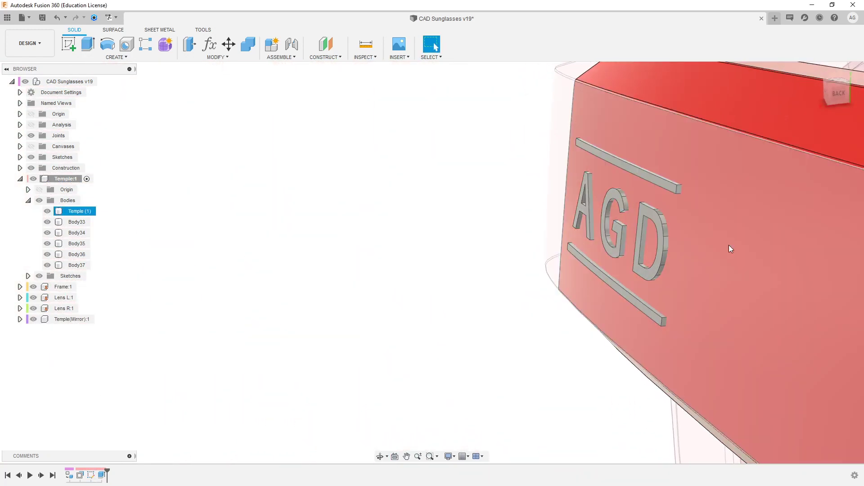
scroll(681, 230, up, 3)
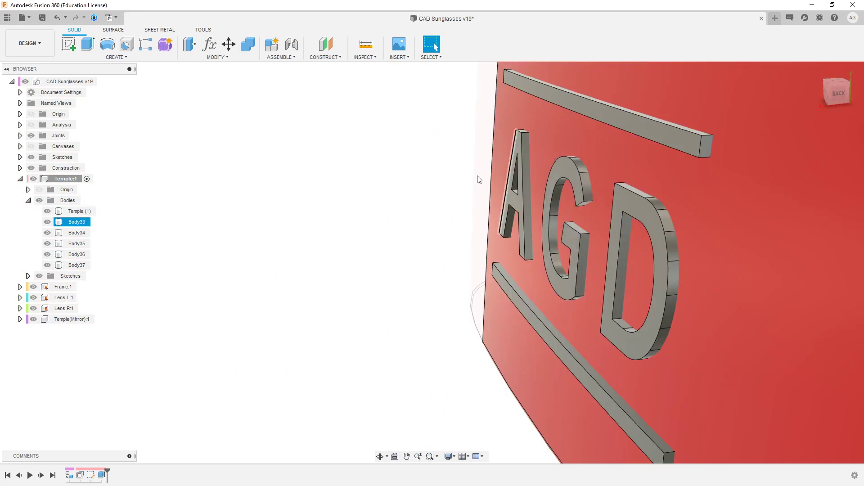
click(246, 47)
click(710, 184)
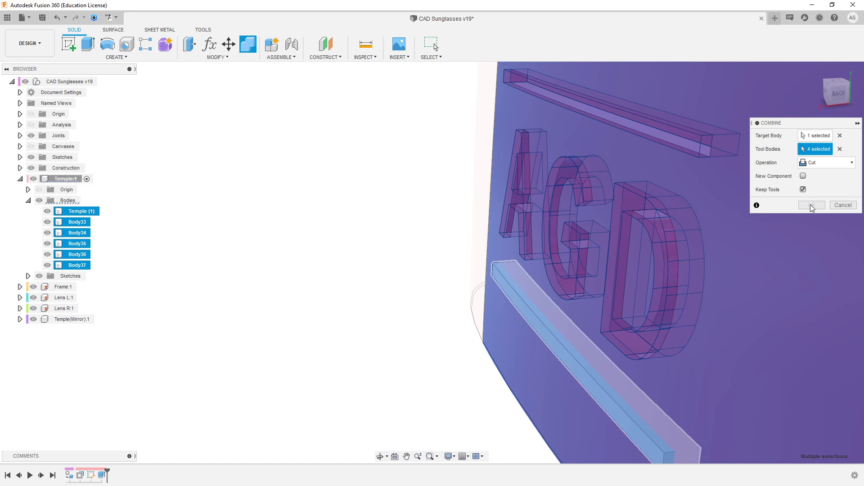
click(811, 205)
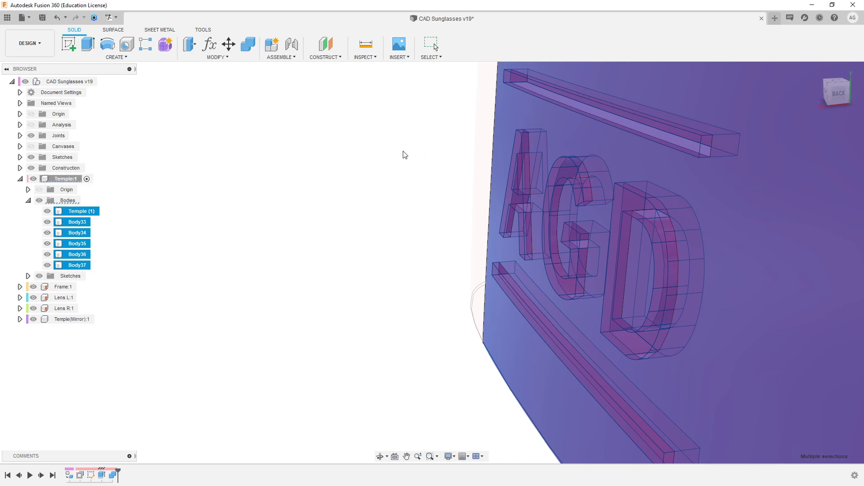
Step: Hide the logo bodies to inspect the recesses cut into the temple, and undo the hiding
scroll(404, 154, down, 3)
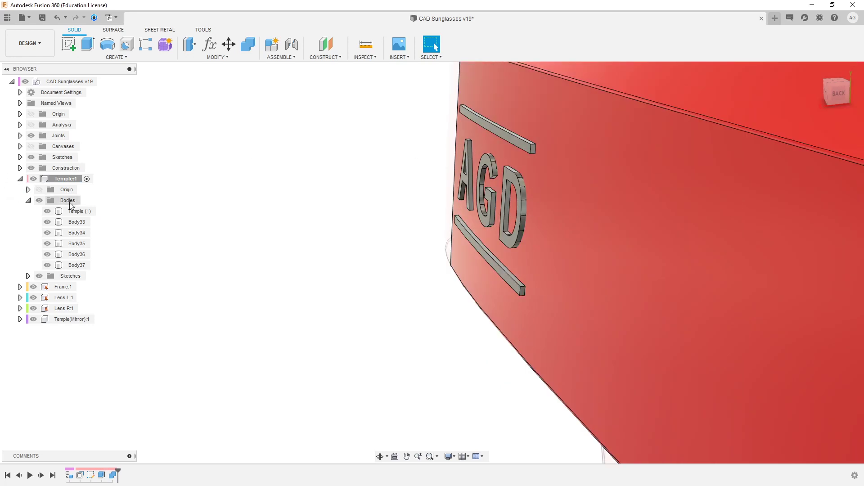
click(78, 223)
shift+click(79, 265)
right_click(81, 269)
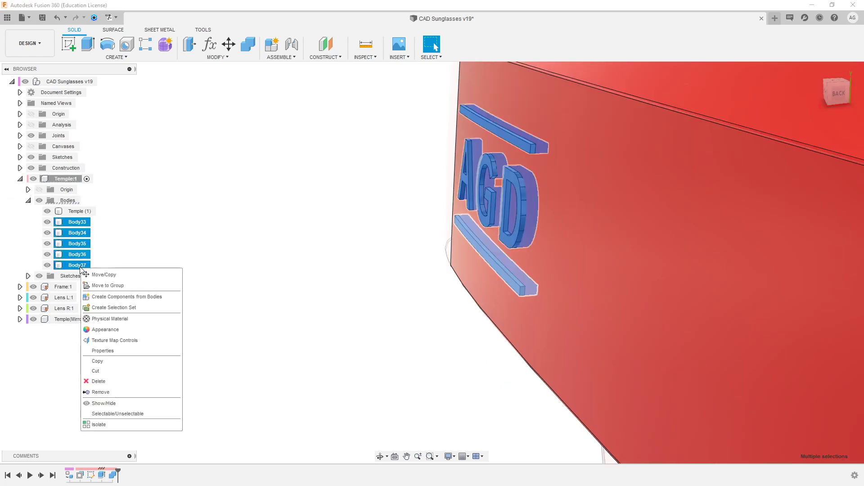
click(133, 403)
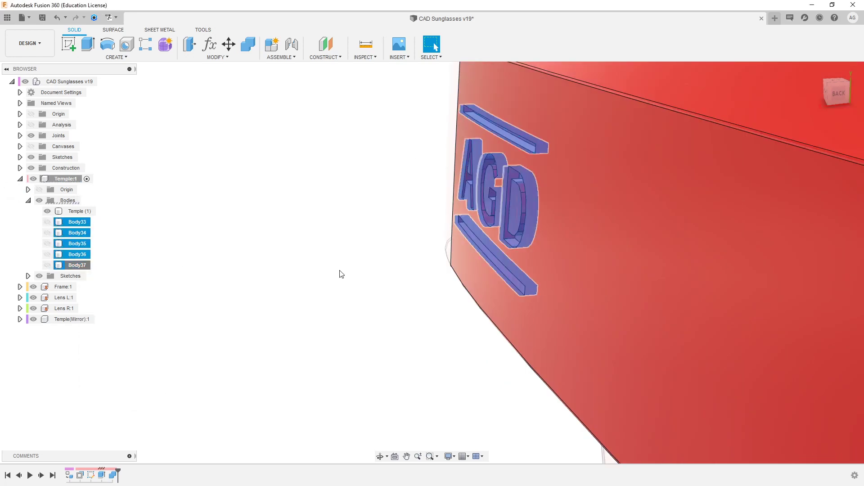
shift+middle_drag(432, 207, 546, 212)
click(524, 213)
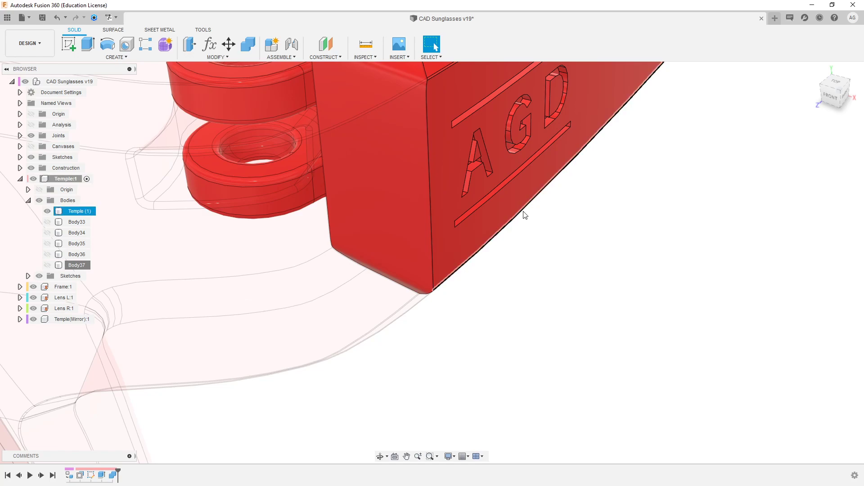
key(ctrl+z)
Step: Examine the logo bodies on the temple's outer face straight on from the side and at an angle from above
scroll(600, 251, down, 6)
scroll(593, 227, up, 10)
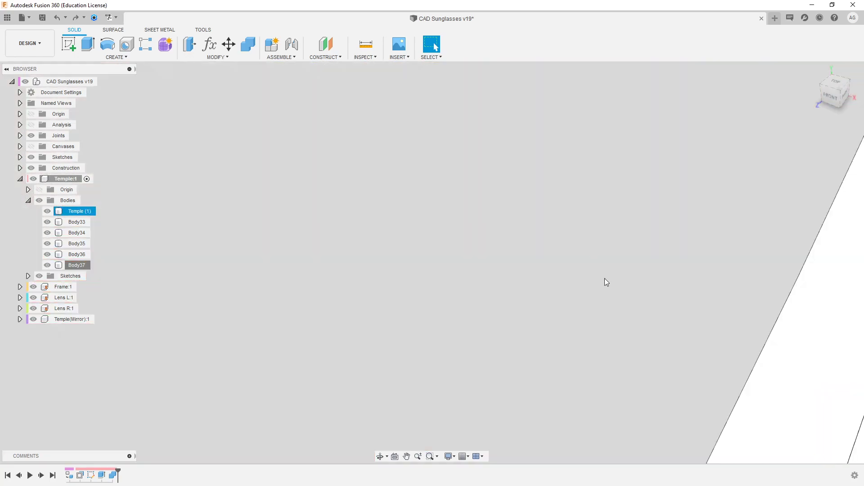
scroll(624, 311, down, 5)
scroll(703, 395, up, 5)
shift+middle_drag(693, 388, 592, 339)
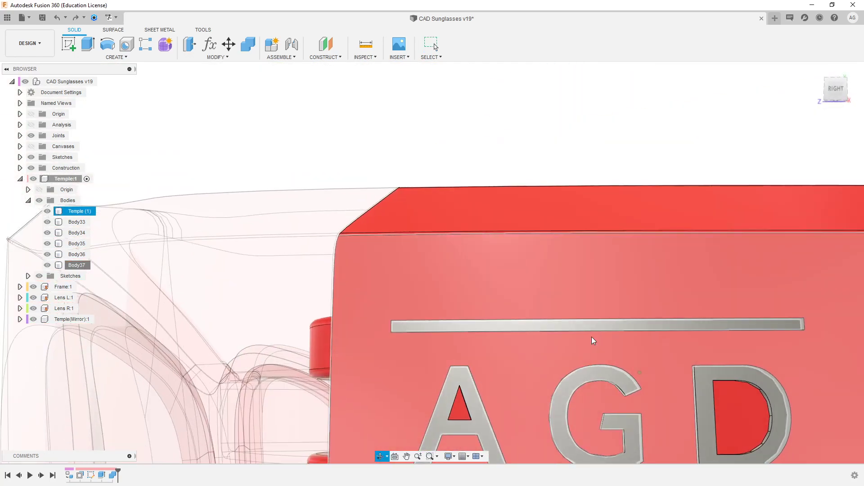
scroll(639, 333, down, 5)
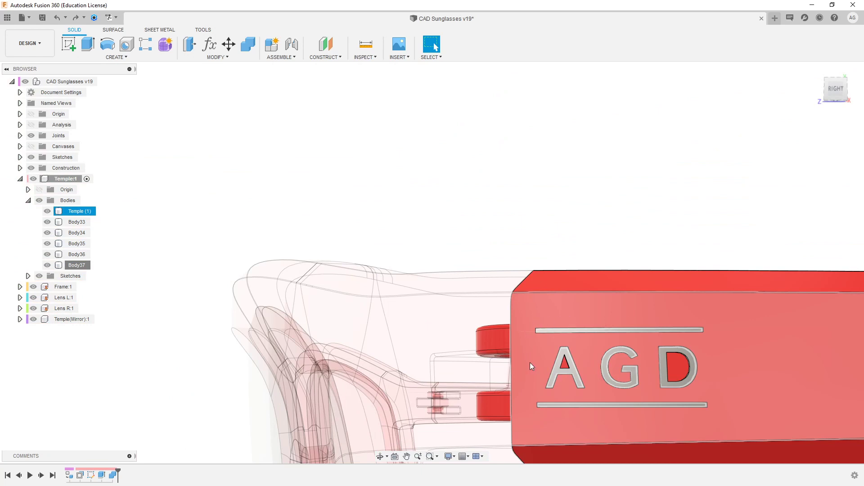
click(562, 347)
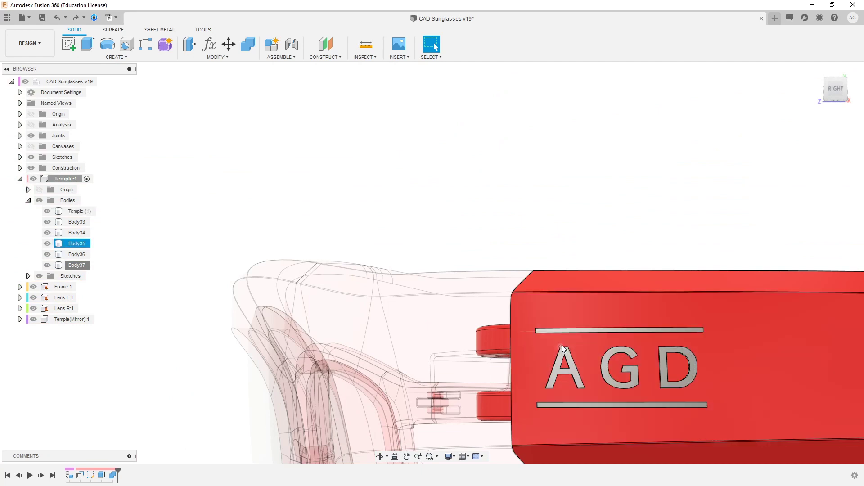
click(691, 399)
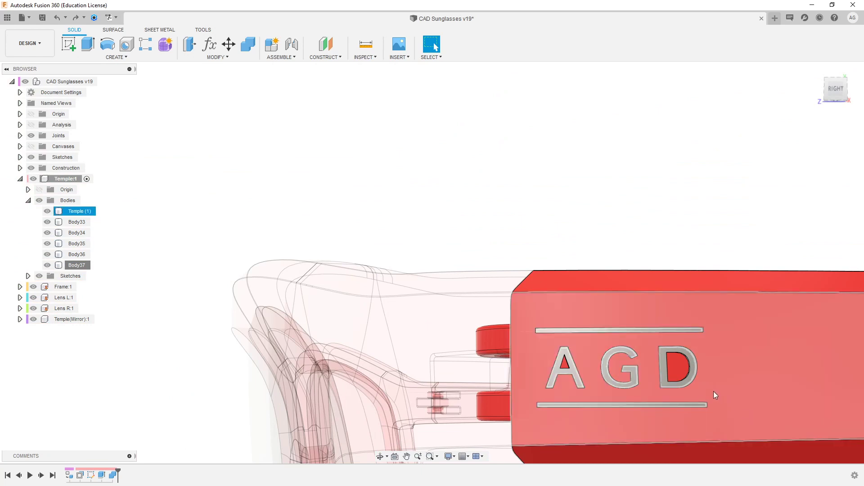
click(693, 366)
shift+middle_drag(693, 366, 641, 417)
click(641, 417)
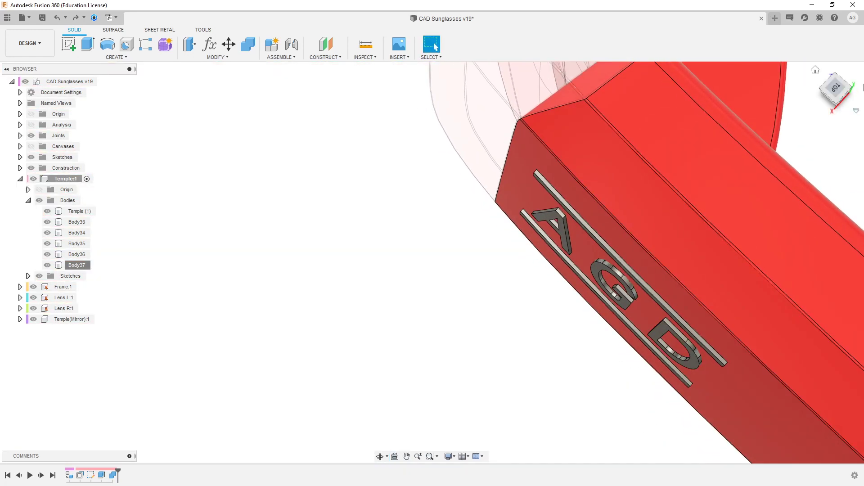
Step: Inspect from directly above how far the flat logo bodies stand off the temple's curved outer face
click(838, 88)
scroll(475, 317, up, 10)
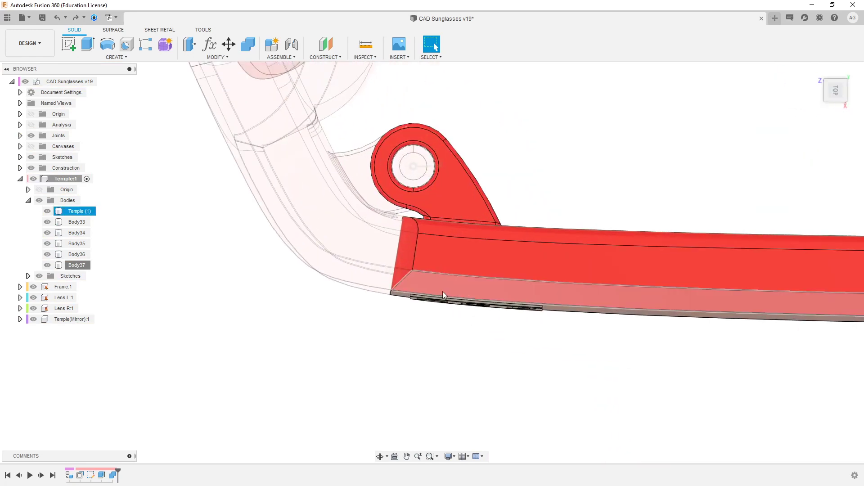
scroll(384, 305, up, 4)
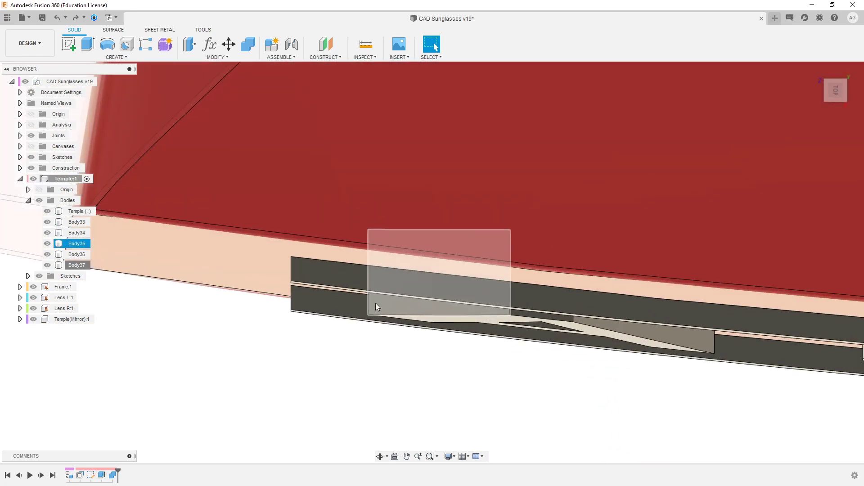
click(368, 298)
shift+middle_drag(375, 302, 375, 282)
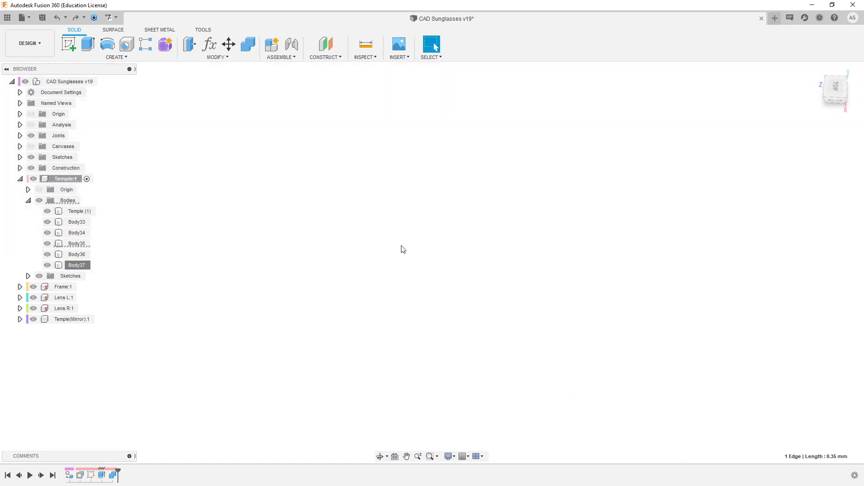
Step: Inspect the curved outlines of the letters G and D close up in the right-side view
click(836, 100)
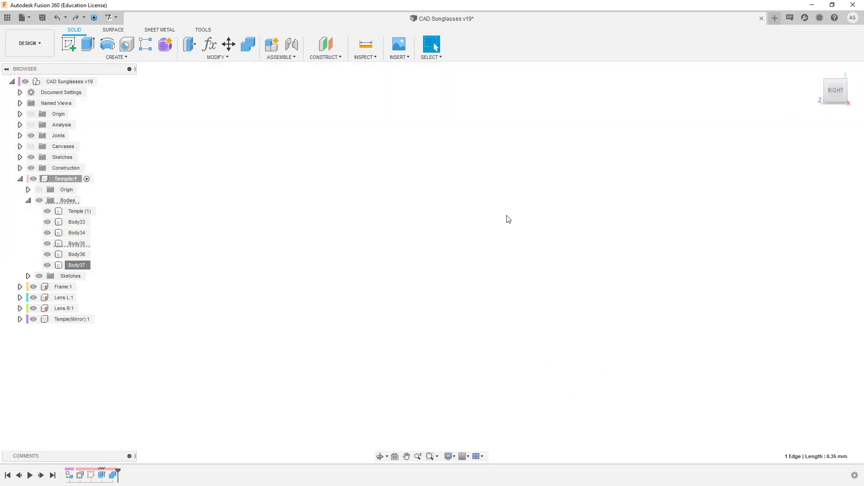
scroll(454, 254, down, 10)
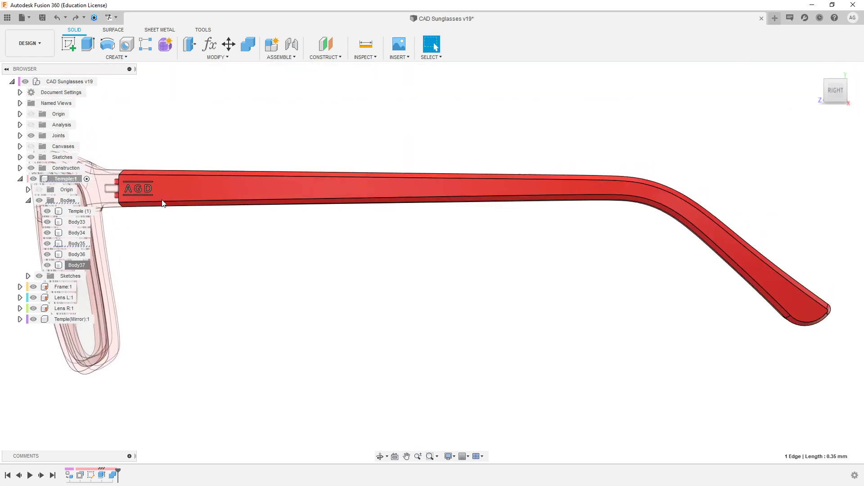
scroll(166, 207, up, 8)
scroll(166, 208, up, 10)
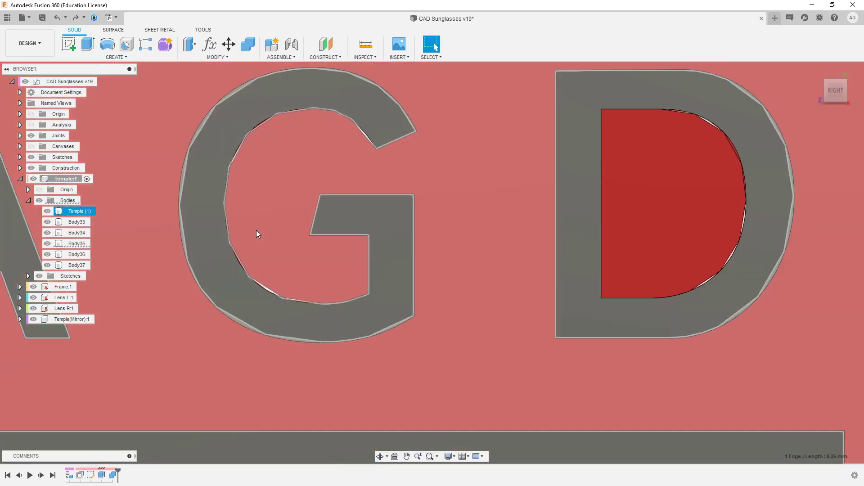
scroll(178, 229, down, 5)
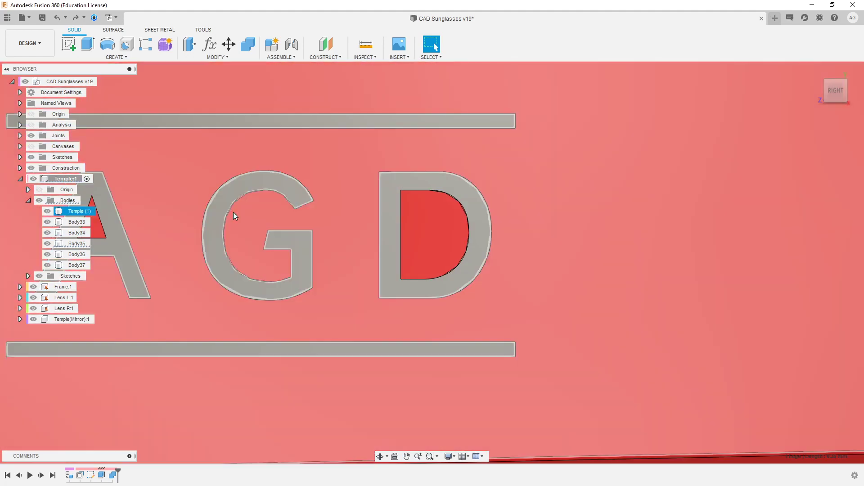
Step: Delete the logo's Extrude and Combine features from the design history
scroll(356, 209, down, 4)
shift+middle_drag(358, 214, 410, 266)
scroll(373, 248, down, 6)
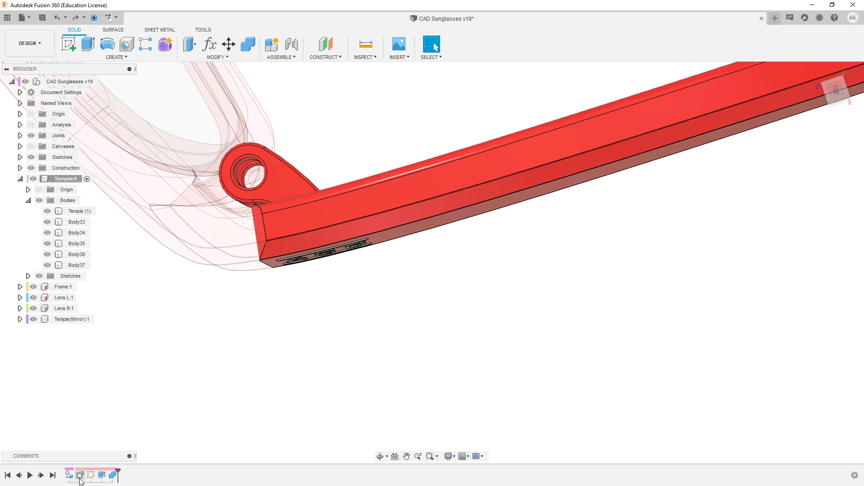
click(102, 475)
key(Delete)
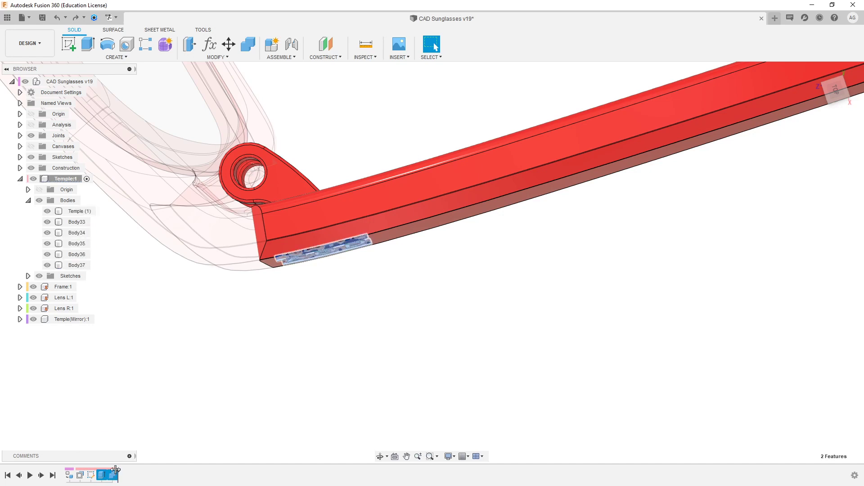
Step: Change the fixed display detail level of the whole sunglasses assembly
right_click(61, 93)
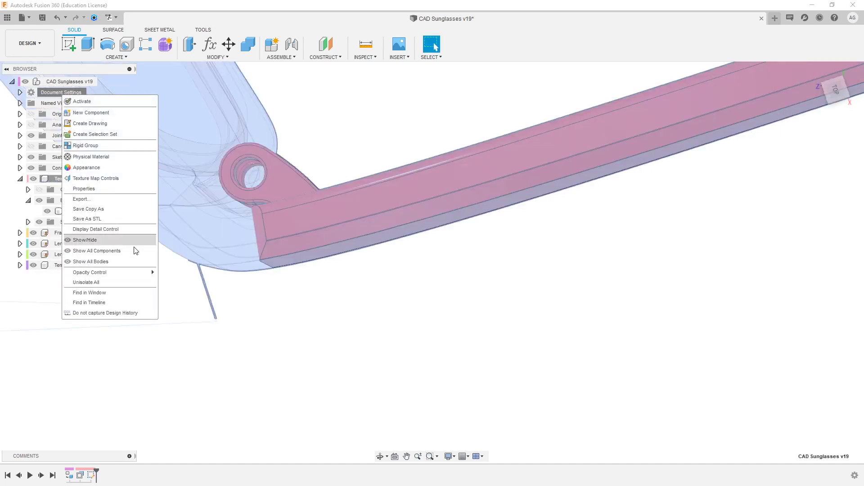
click(104, 229)
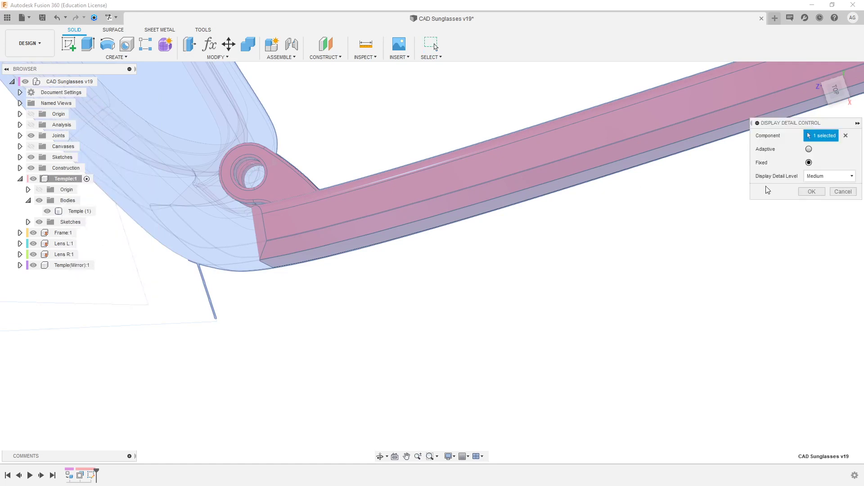
click(810, 176)
click(810, 189)
click(812, 191)
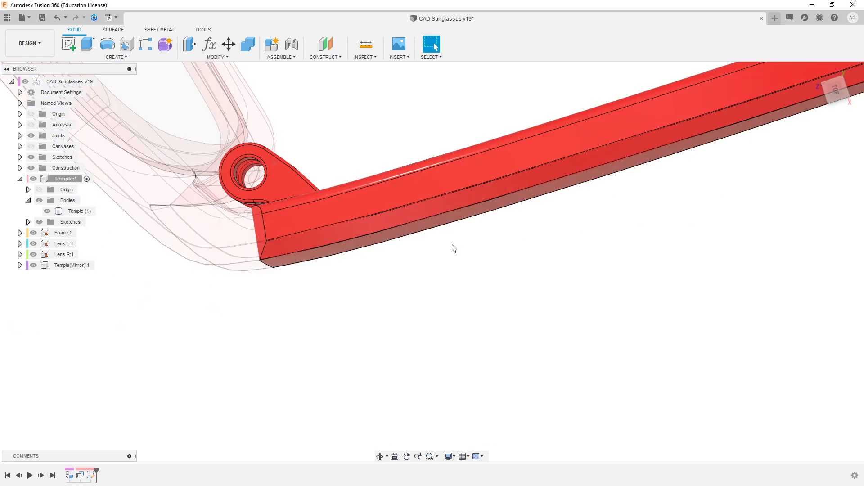
Step: Save the current sunglasses design as a new version
key(ctrl+s)
click(434, 255)
shift+middle_drag(374, 318, 407, 328)
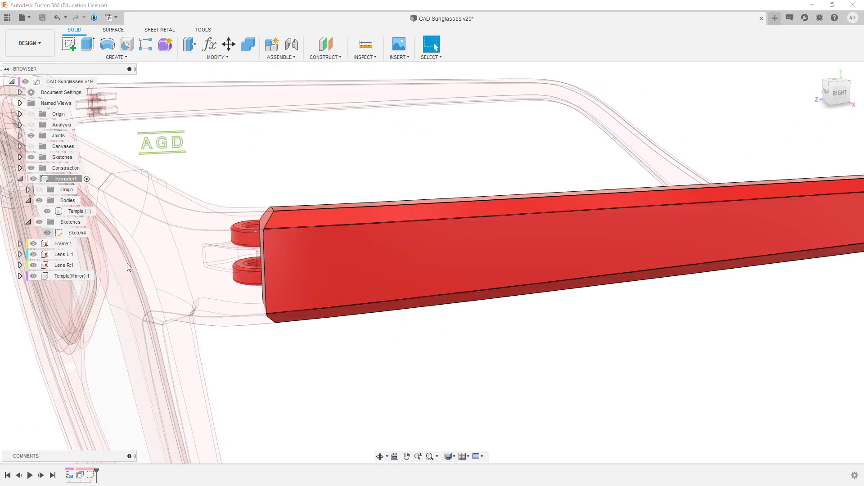
Step: Offset the temple's curved outer face by 0.00 mm as a new surface body, with chain selection off
click(352, 234)
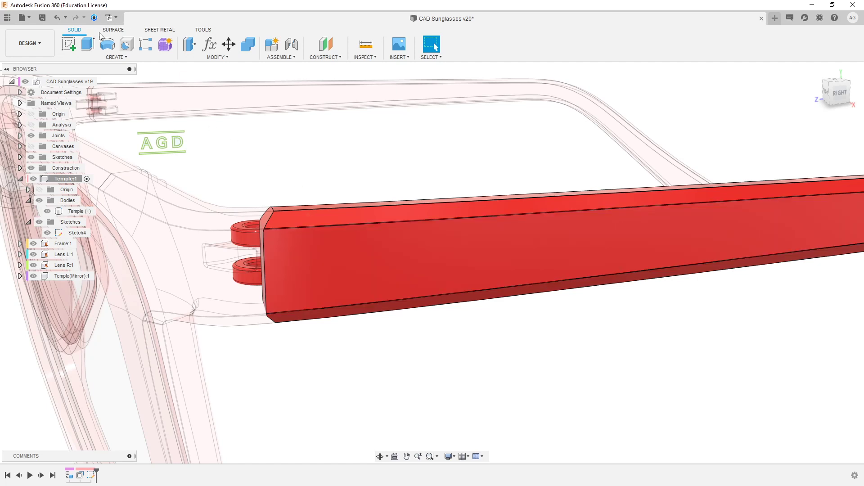
click(112, 30)
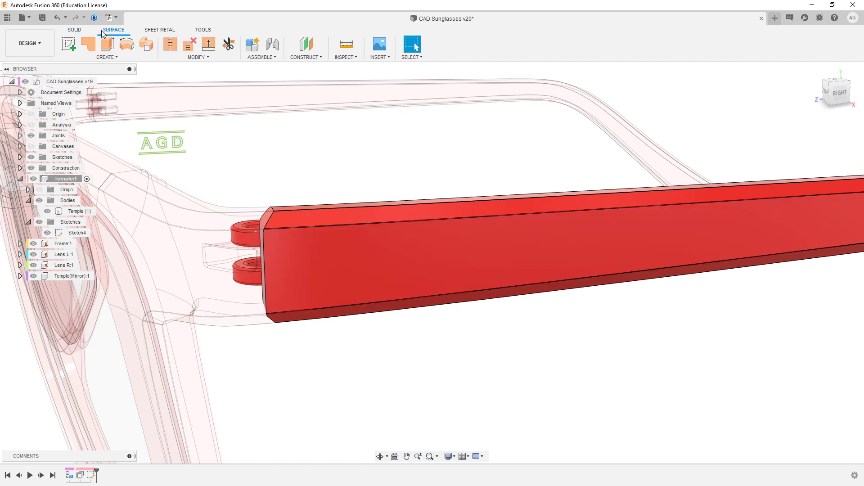
click(133, 57)
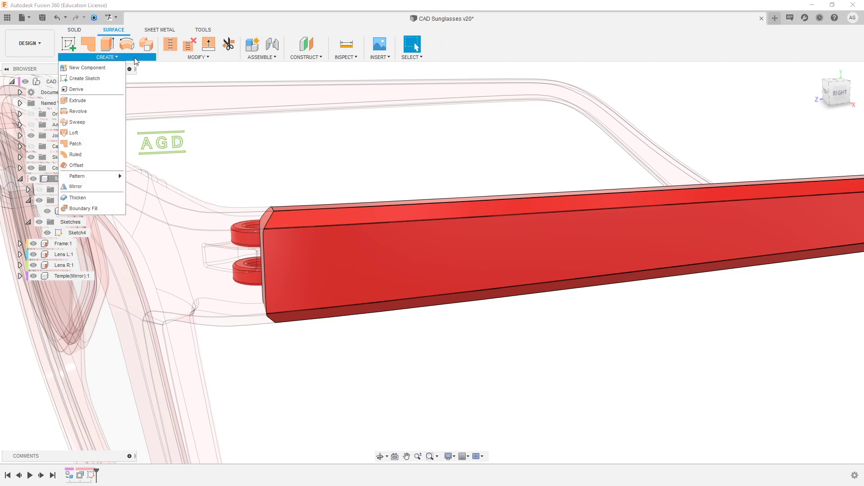
click(84, 166)
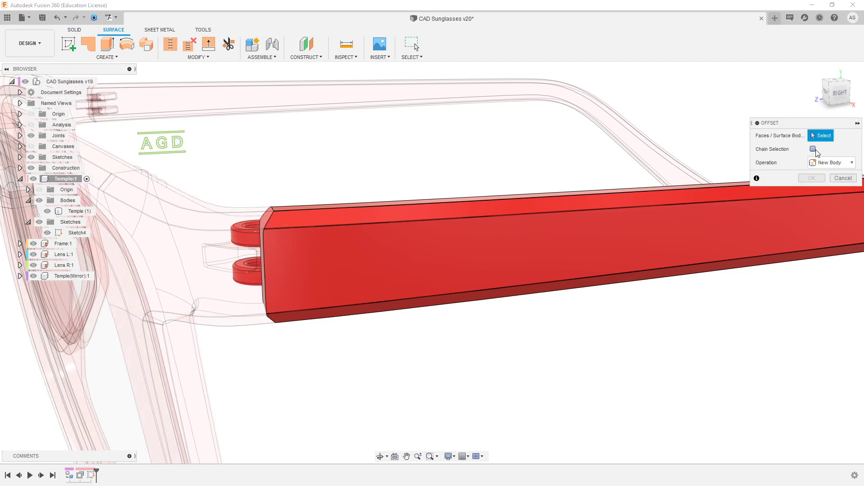
click(328, 251)
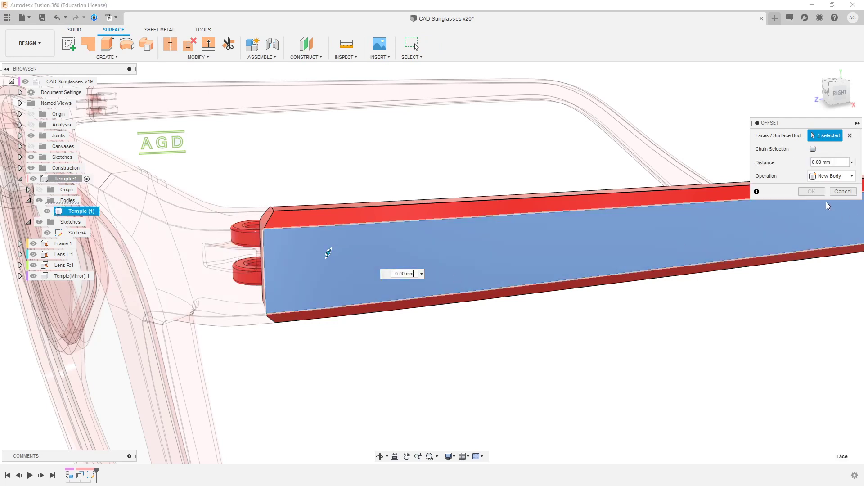
click(817, 192)
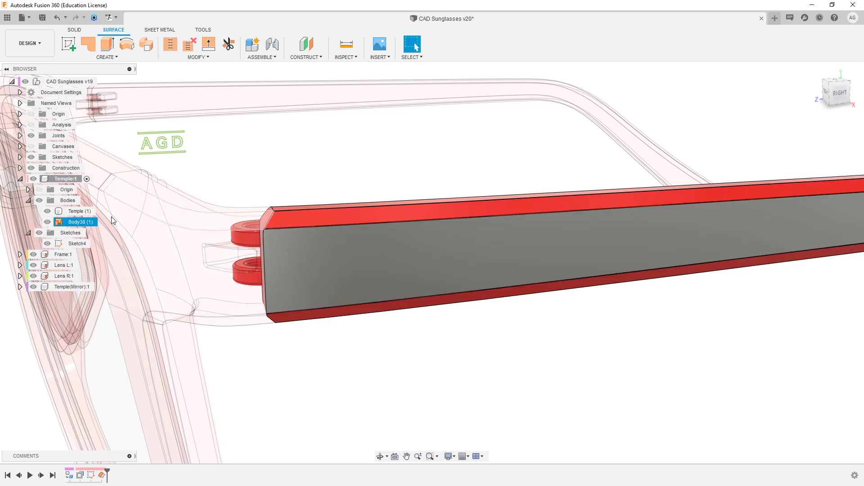
Step: Hide the temple's solid body, leaving only the offset surface shown in that component
click(47, 211)
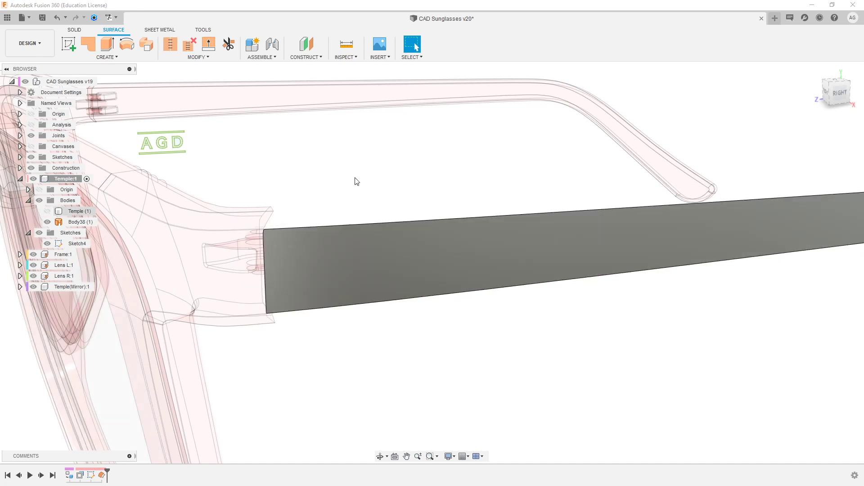
click(361, 255)
mouse_move(360, 255)
shift+middle_down()
mouse_move(319, 238)
mouse_move(367, 251)
mouse_move(333, 290)
mouse_move(342, 252)
mouse_move(360, 262)
shift+middle_up()
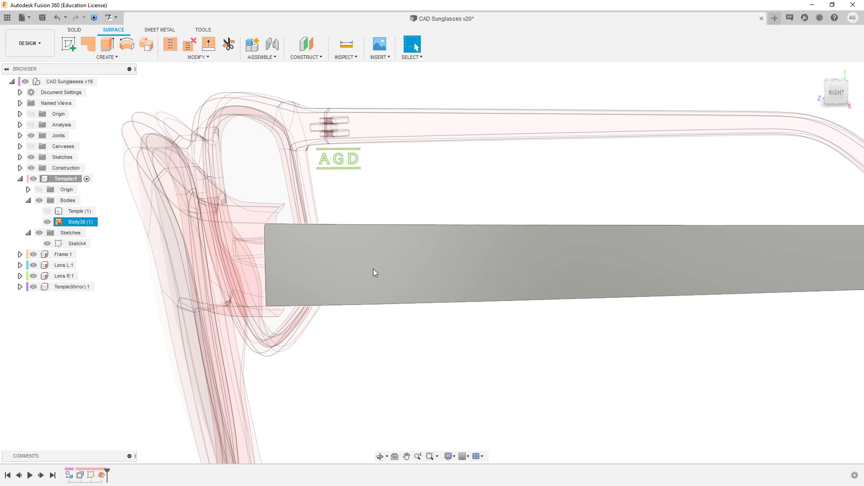
click(377, 213)
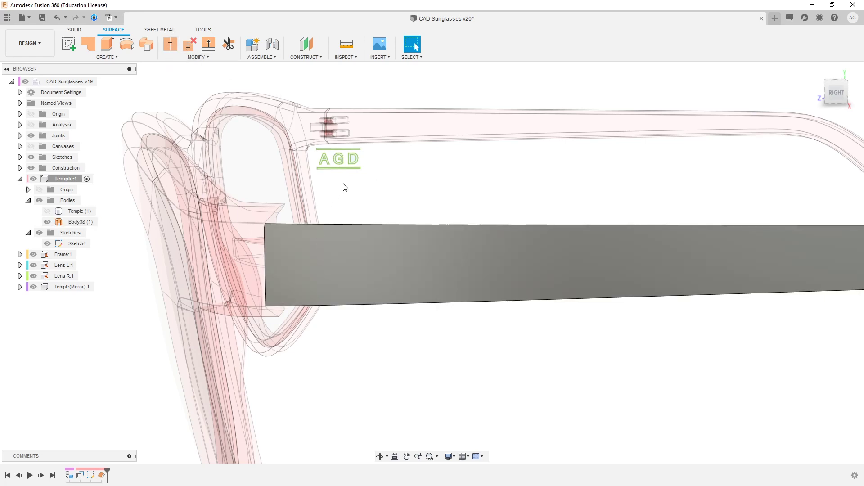
click(362, 253)
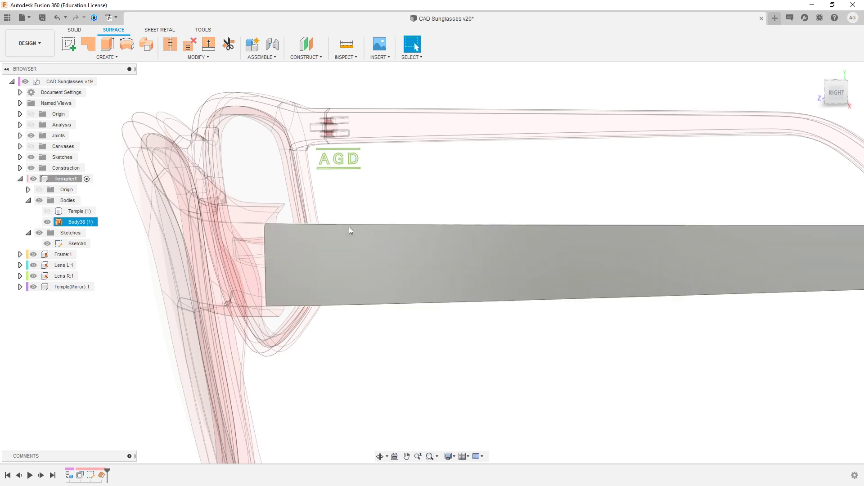
Step: Trim away the area of the offset surface outside the letter G, using the G sketch outline as the trim tool
click(228, 45)
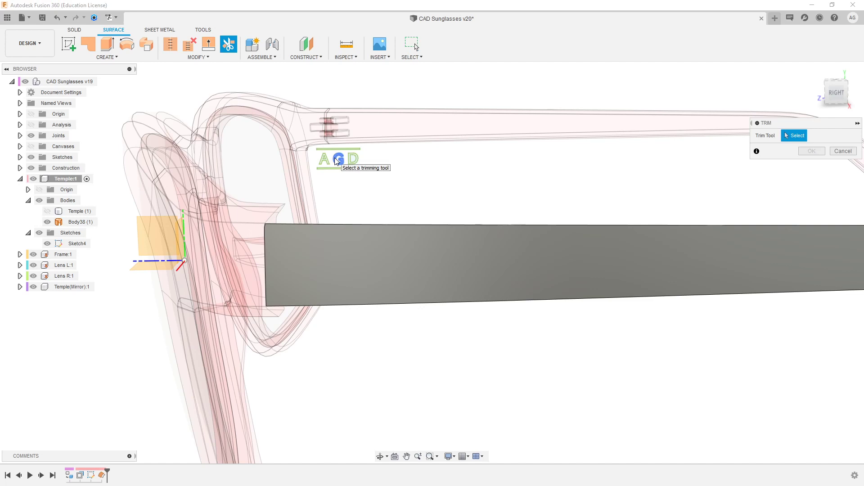
click(354, 163)
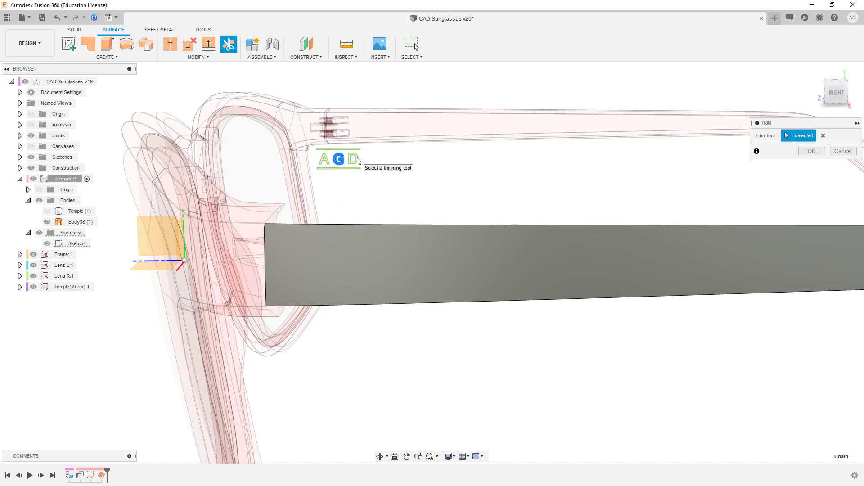
click(357, 161)
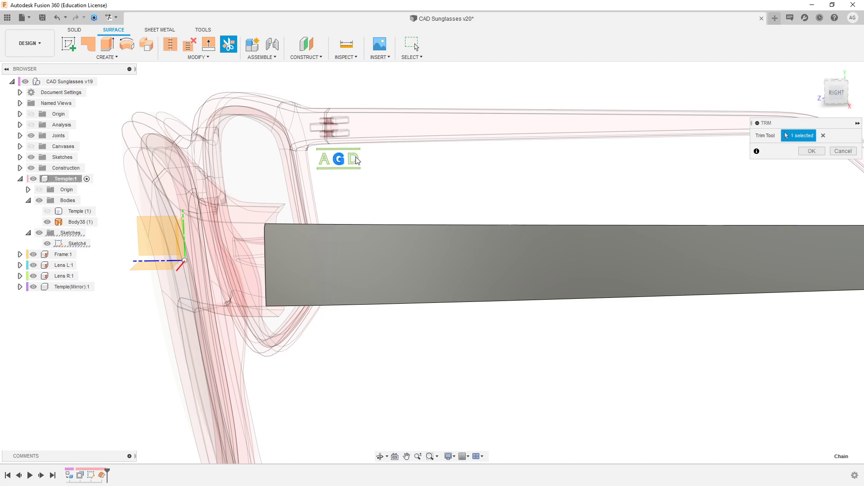
click(354, 153)
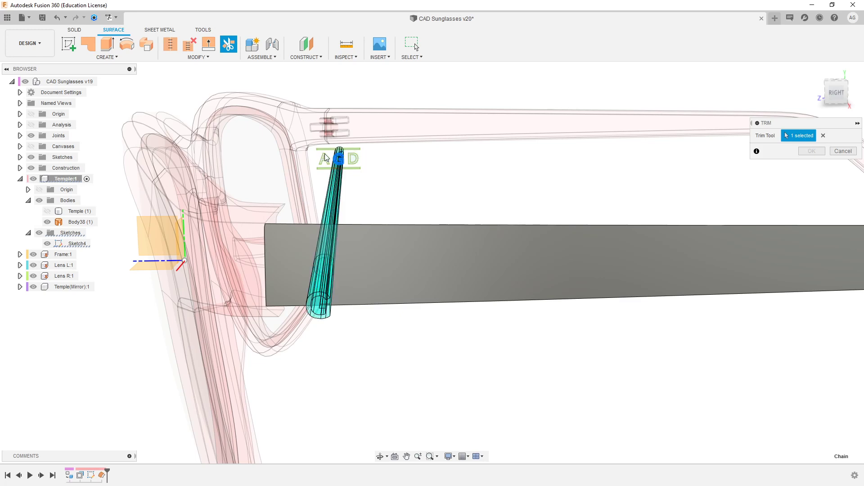
click(371, 268)
scroll(345, 272, up, 5)
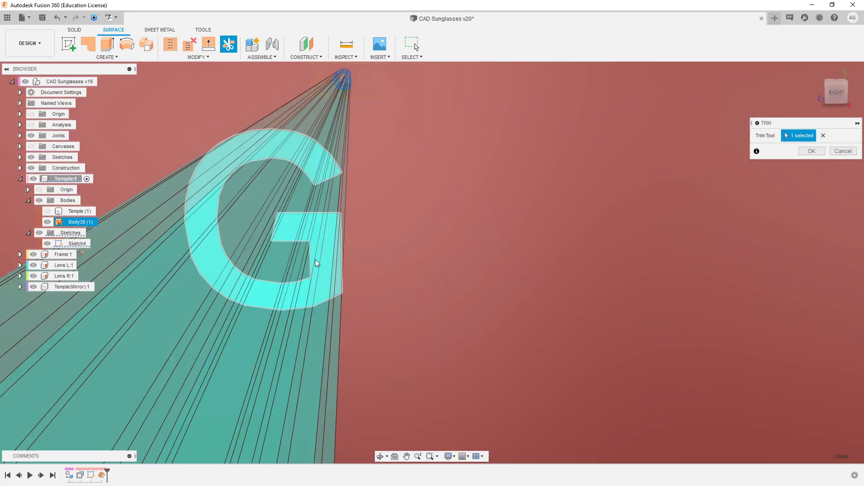
scroll(344, 124, down, 5)
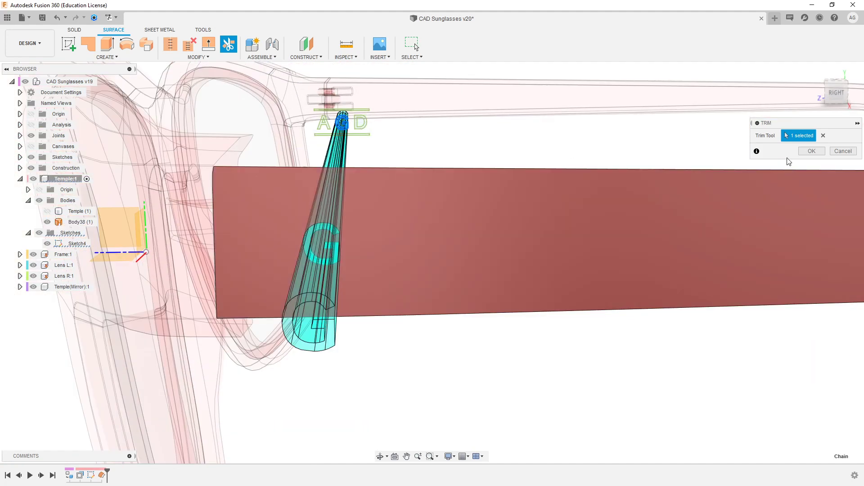
click(811, 152)
shift+middle_drag(372, 232, 368, 250)
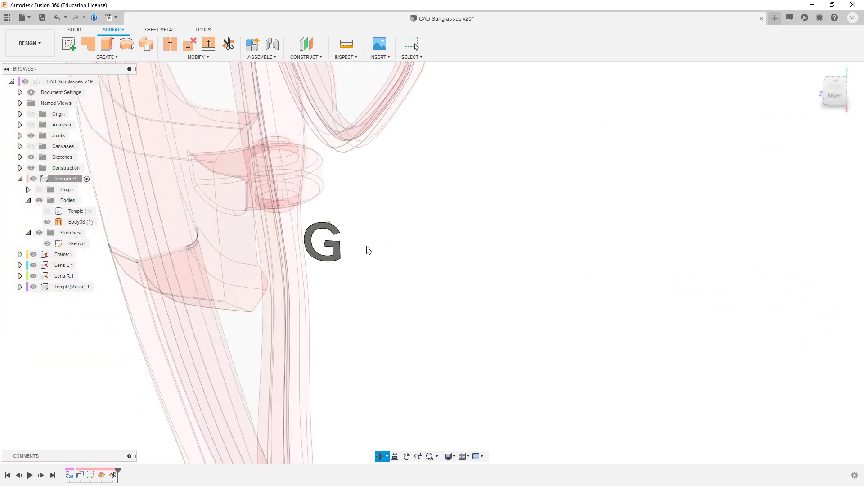
Step: Undo the trim made with the letter G outline
key(ctrl+z)
scroll(374, 244, down, 4)
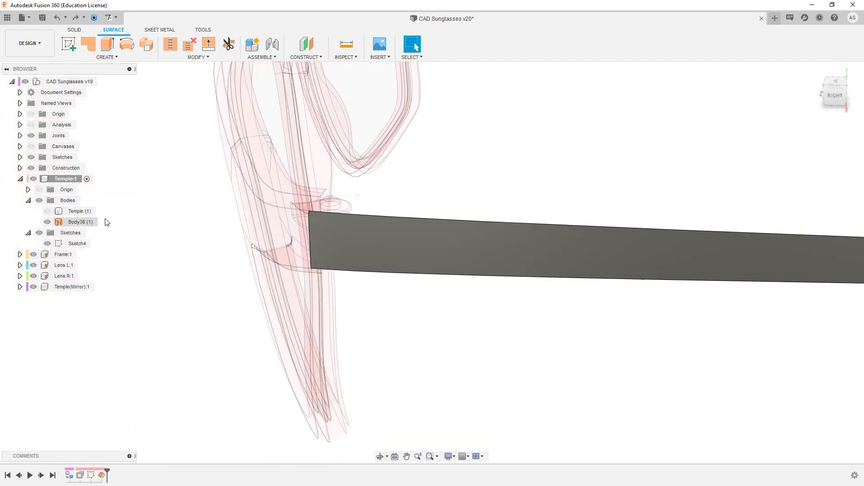
scroll(254, 261, down, 3)
scroll(351, 86, up, 2)
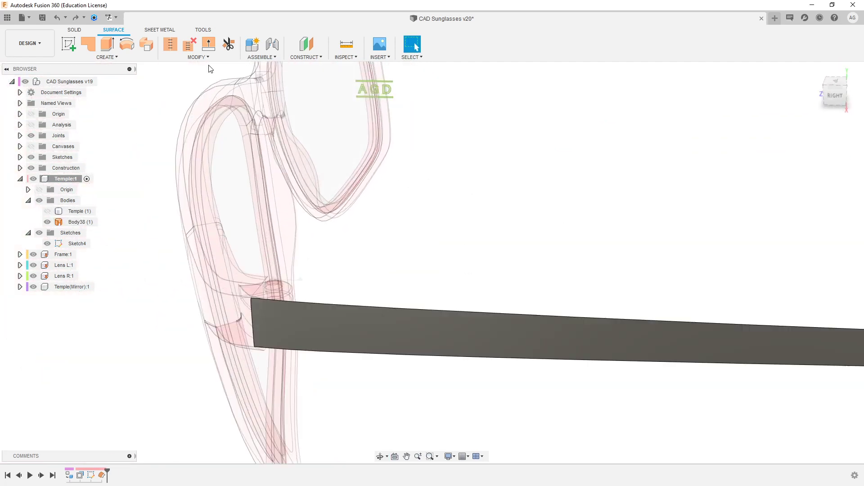
click(226, 49)
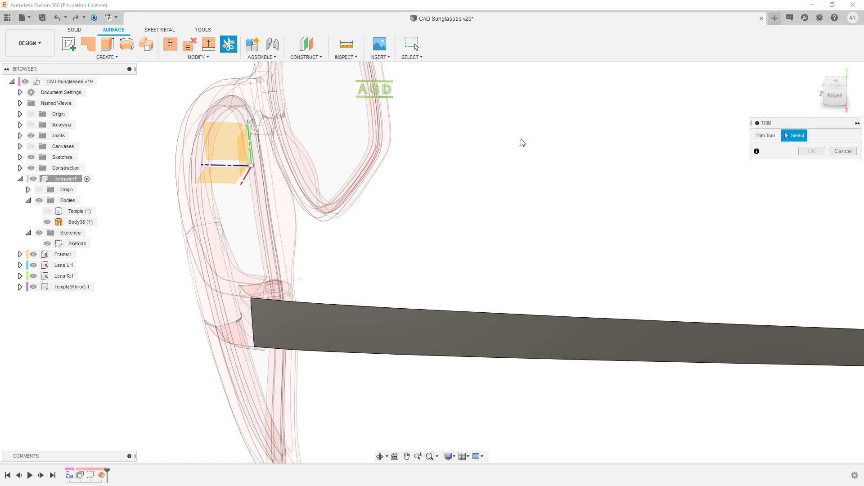
click(842, 151)
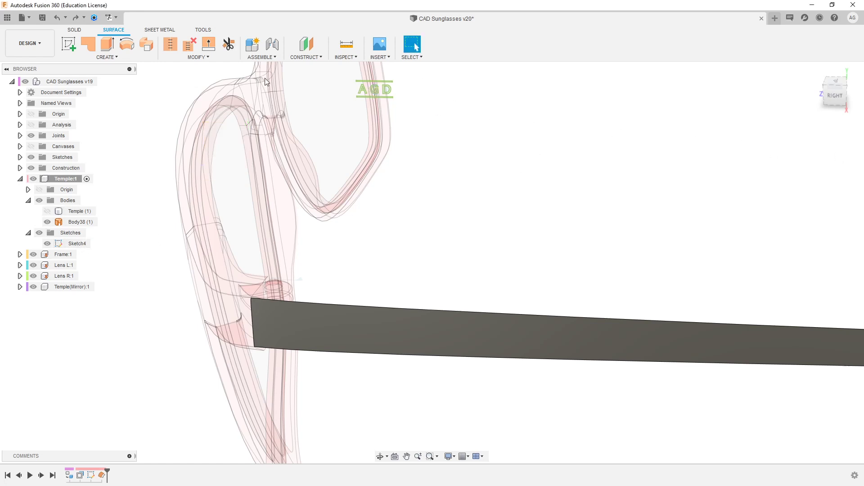
Step: Split the offset surface's face with the outer sketch outline of the letter D, using Split with Surface
click(199, 59)
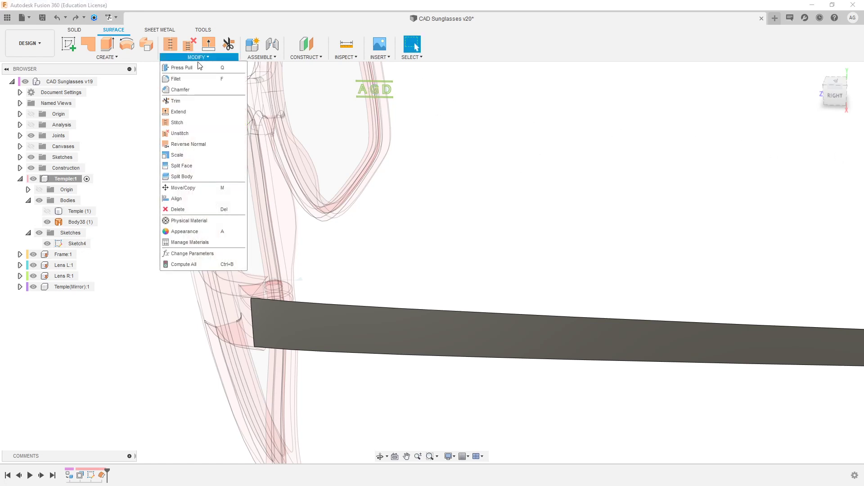
click(190, 164)
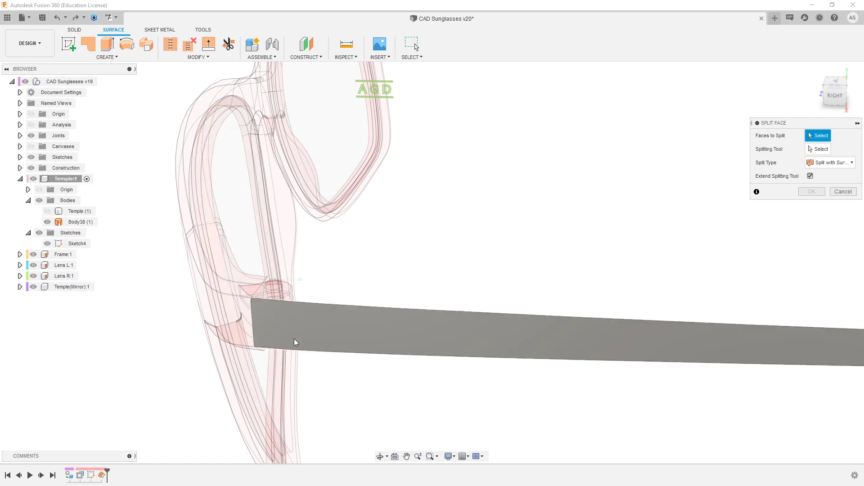
click(344, 333)
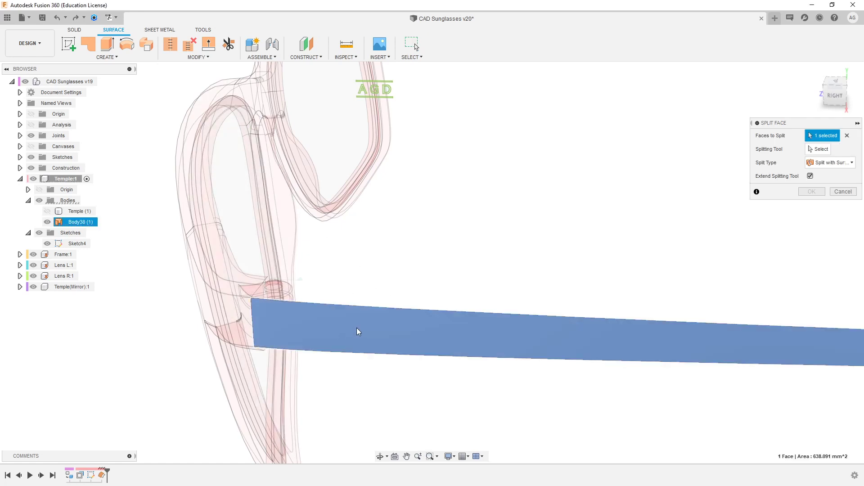
click(818, 149)
click(390, 90)
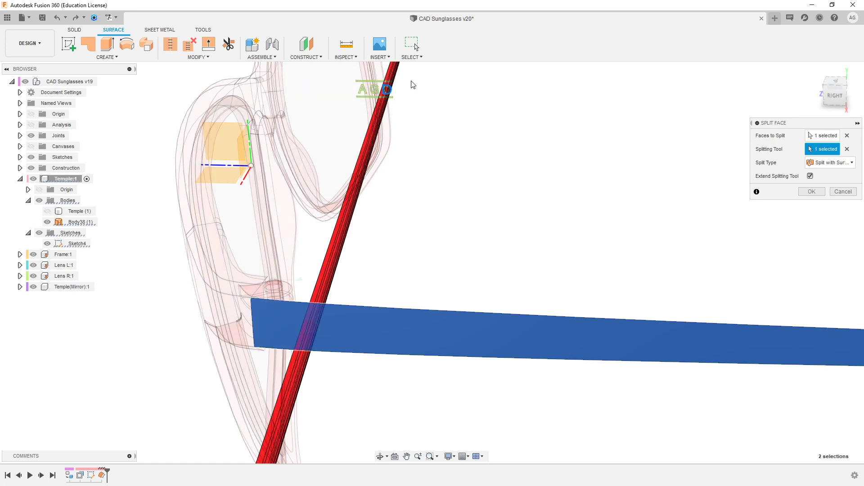
shift+middle_drag(480, 129, 385, 97)
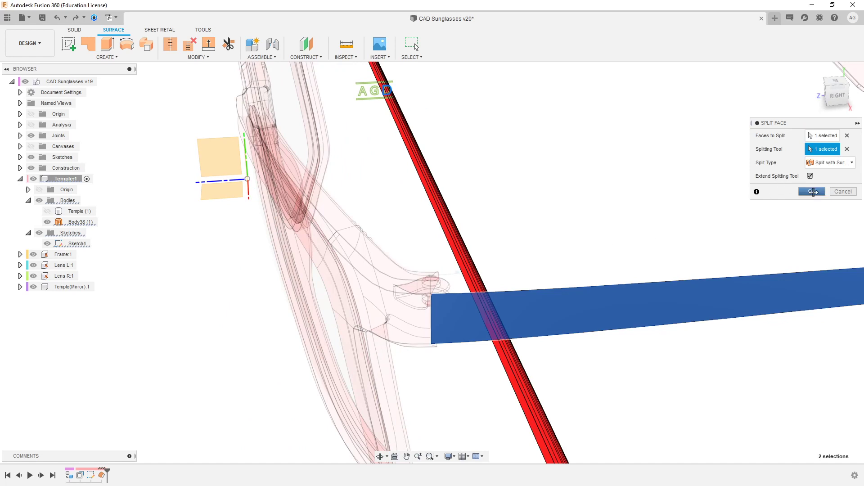
click(813, 192)
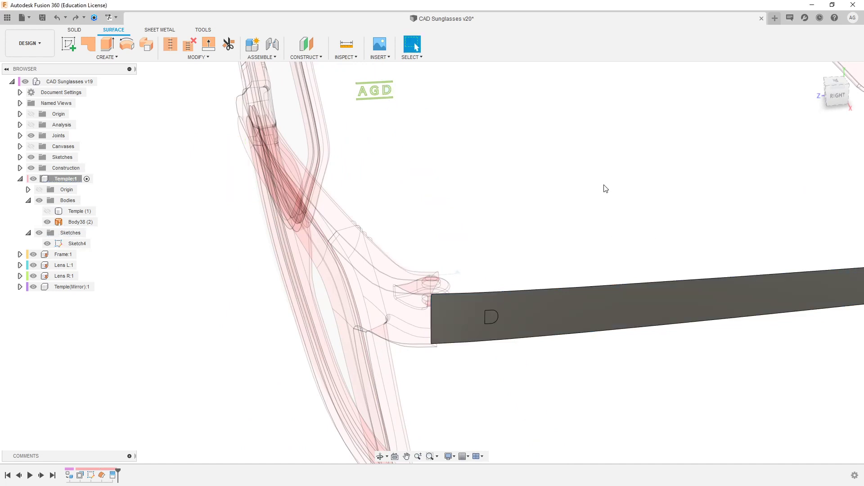
Step: Split the D-shaped face again with the letter's inner sketch outline
click(198, 58)
click(194, 166)
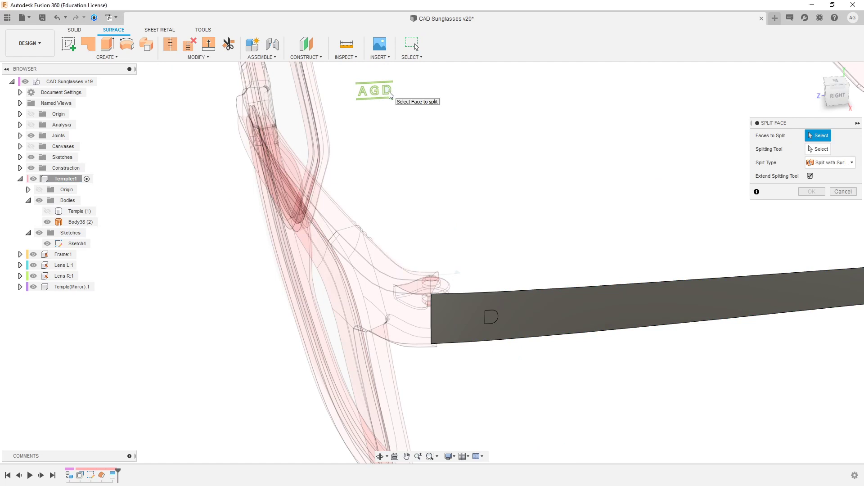
click(494, 316)
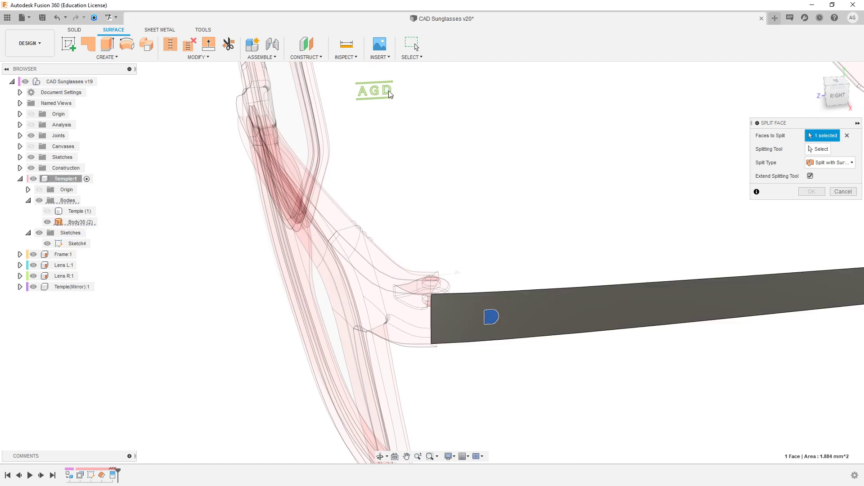
click(805, 150)
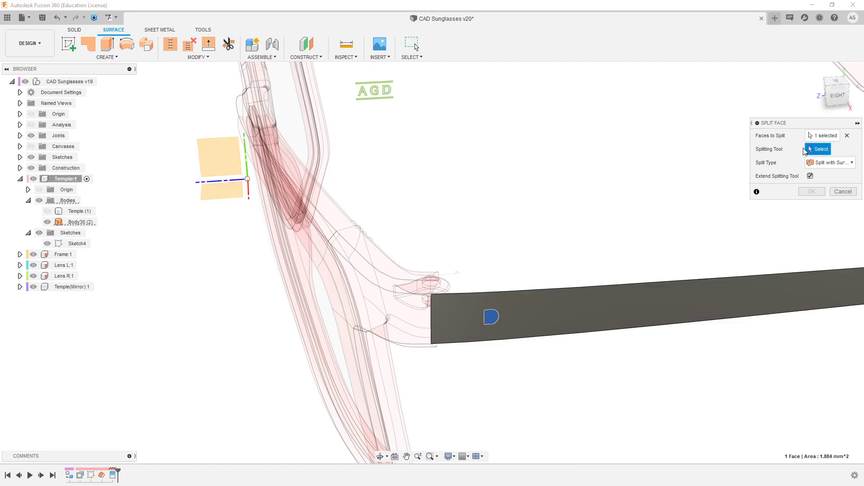
click(387, 92)
click(811, 191)
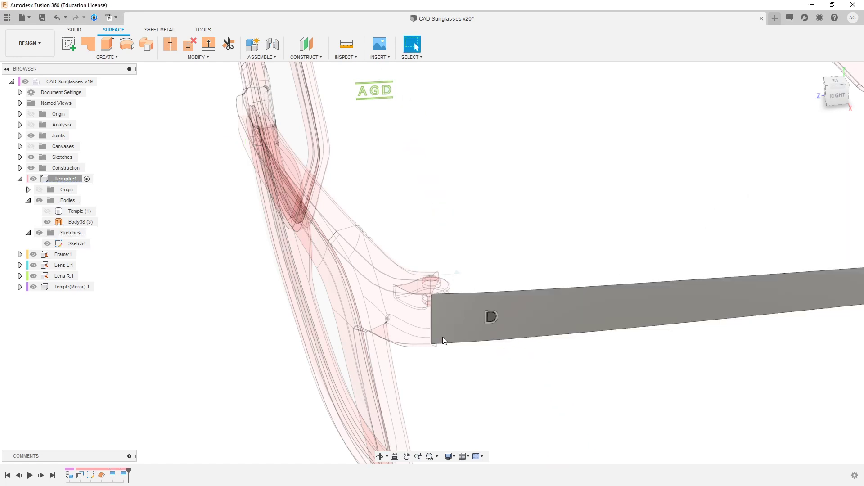
Step: Delete both Split Face features of the letter D from the design history
scroll(442, 337, up, 2)
scroll(474, 275, down, 2)
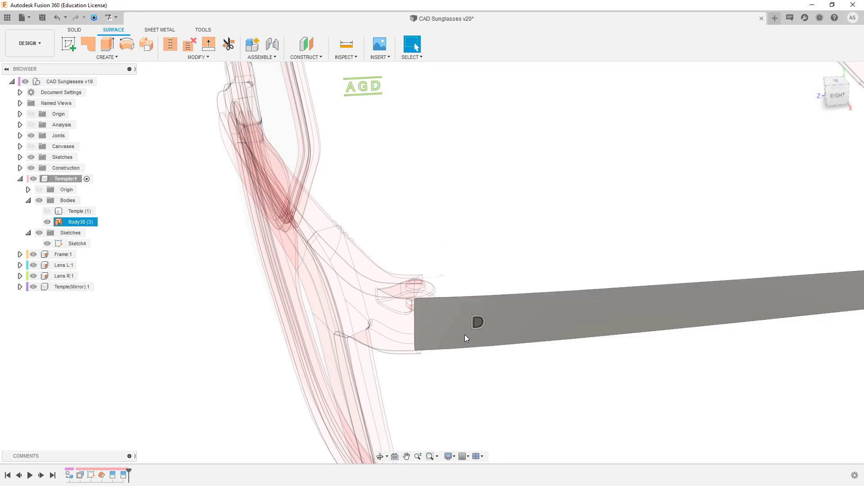
click(113, 477)
shift+click(123, 477)
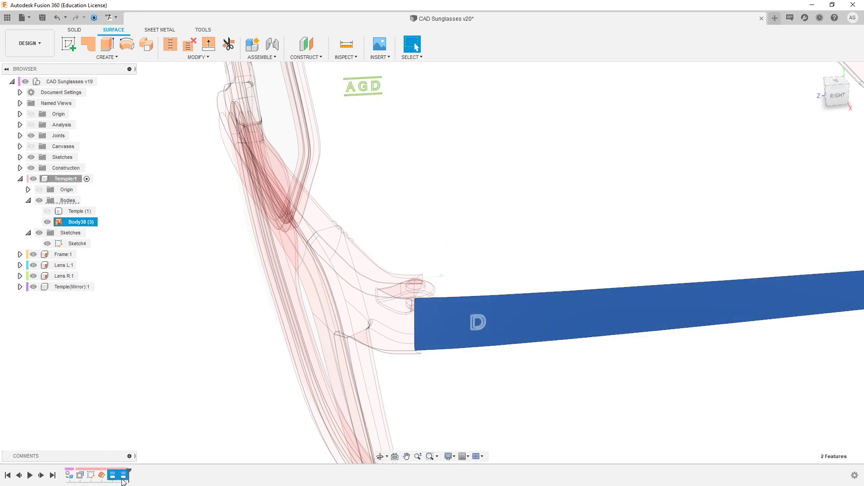
key(Delete)
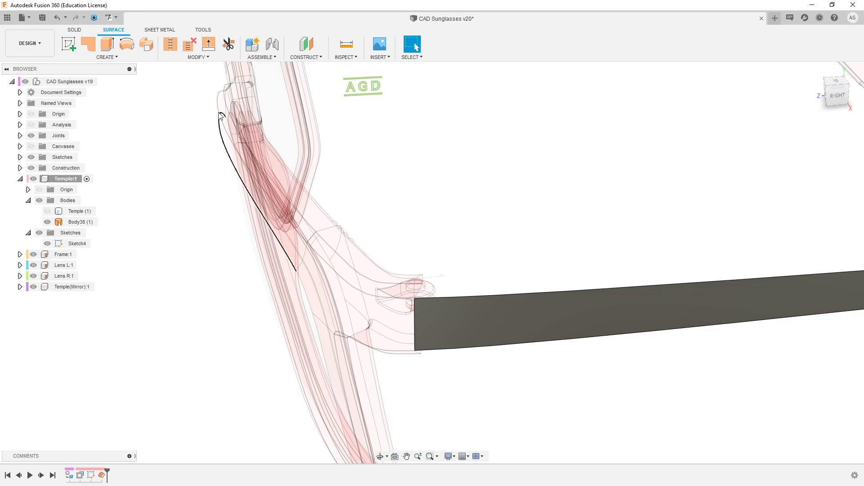
click(204, 59)
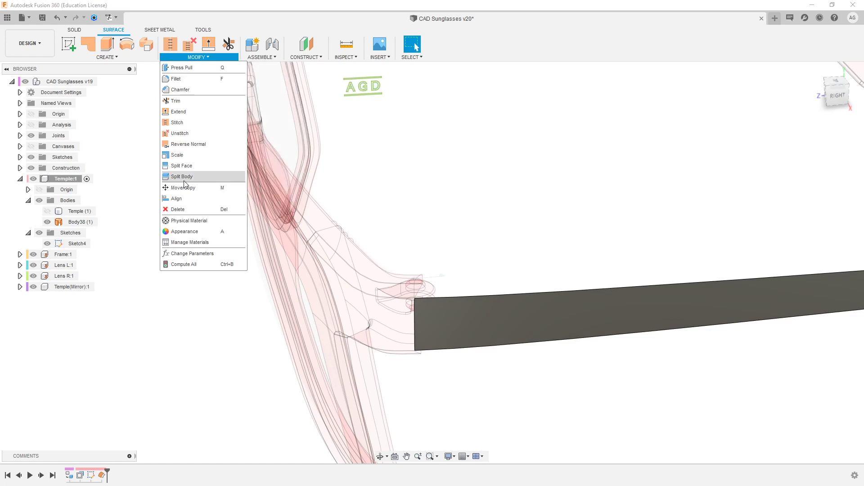
key(Escape)
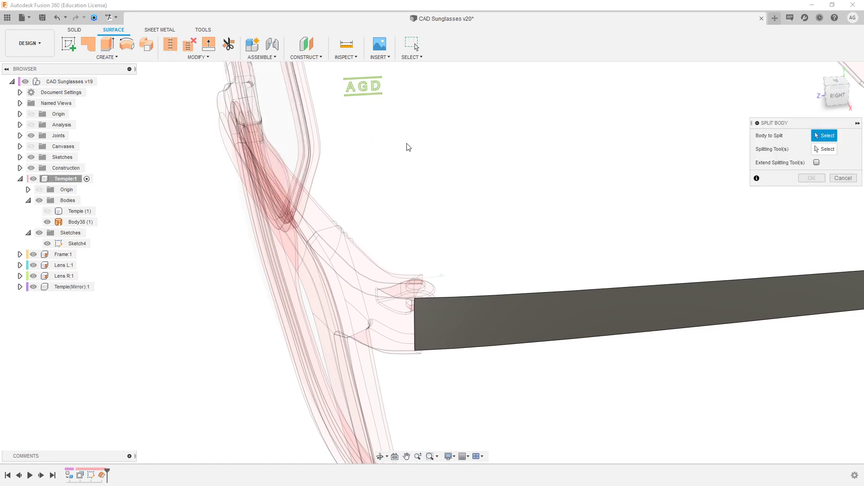
right_click(617, 299)
click(571, 298)
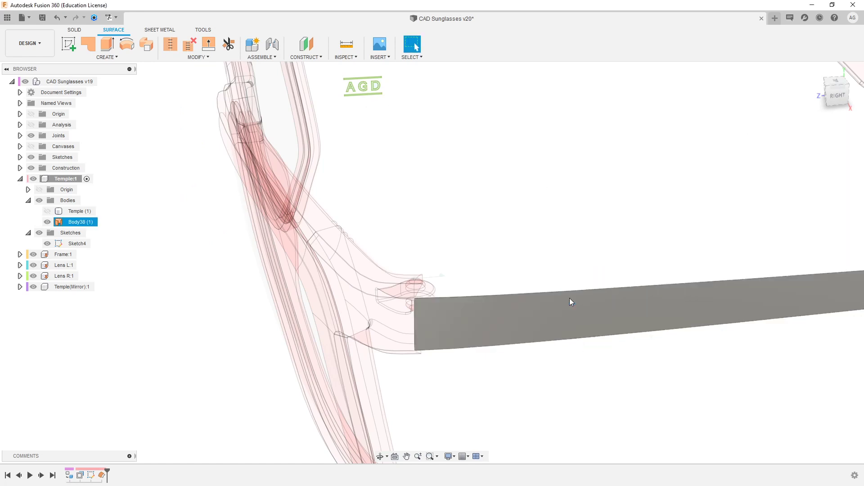
Step: Try to split the offset surface body with the sketch outlines of the AGD letters and both bars, using Split Body
right_click(436, 217)
click(447, 182)
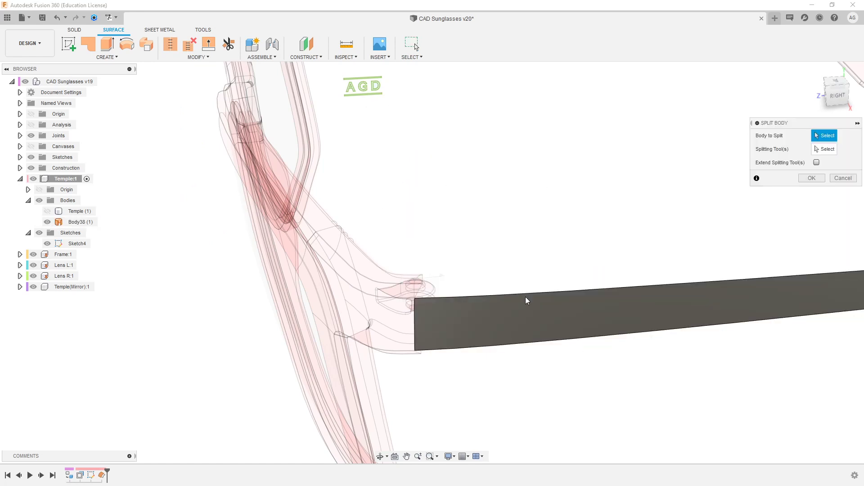
click(544, 315)
click(383, 87)
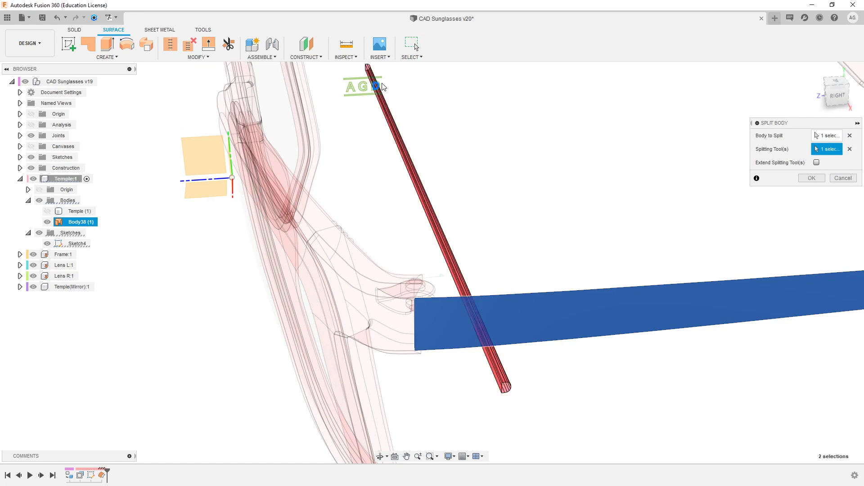
click(376, 87)
click(368, 86)
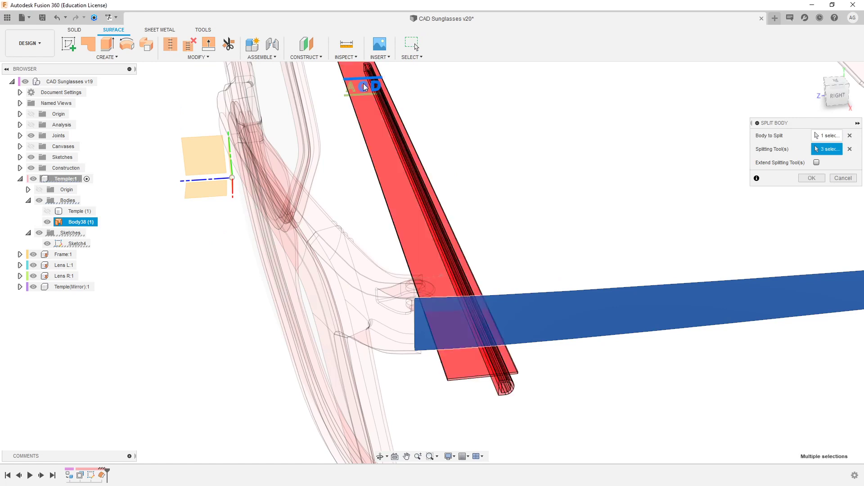
click(363, 85)
click(350, 87)
click(353, 91)
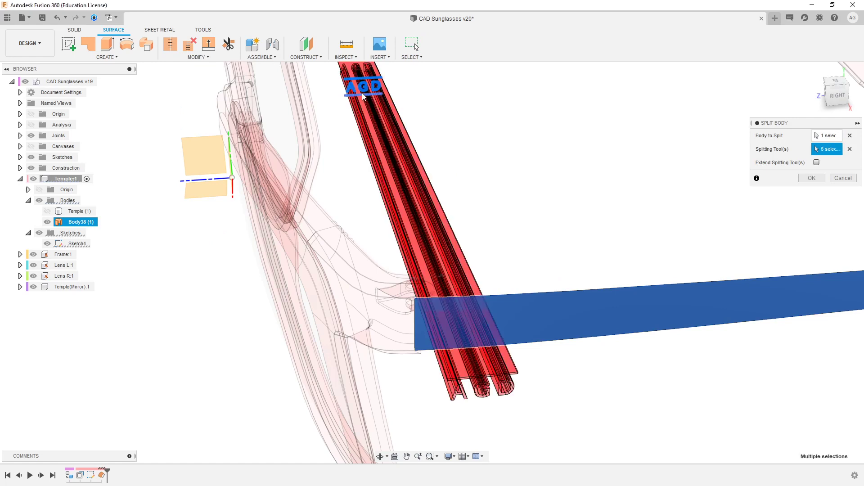
click(362, 96)
shift+middle_drag(512, 368, 439, 348)
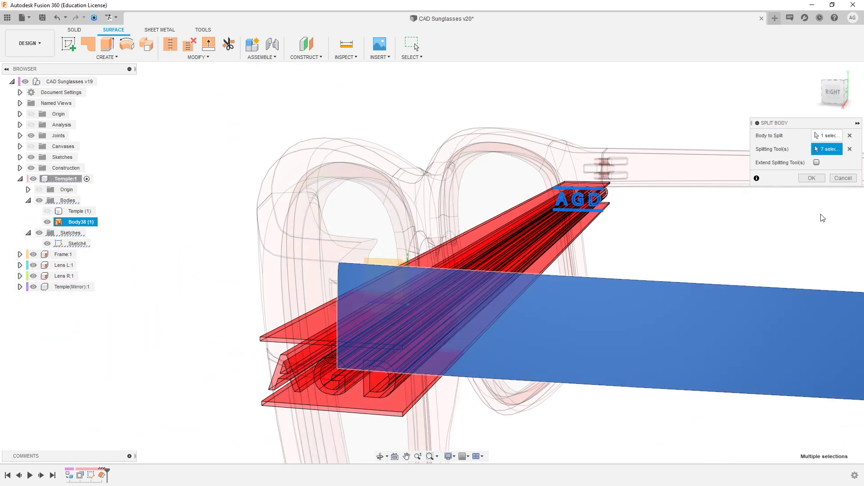
click(812, 179)
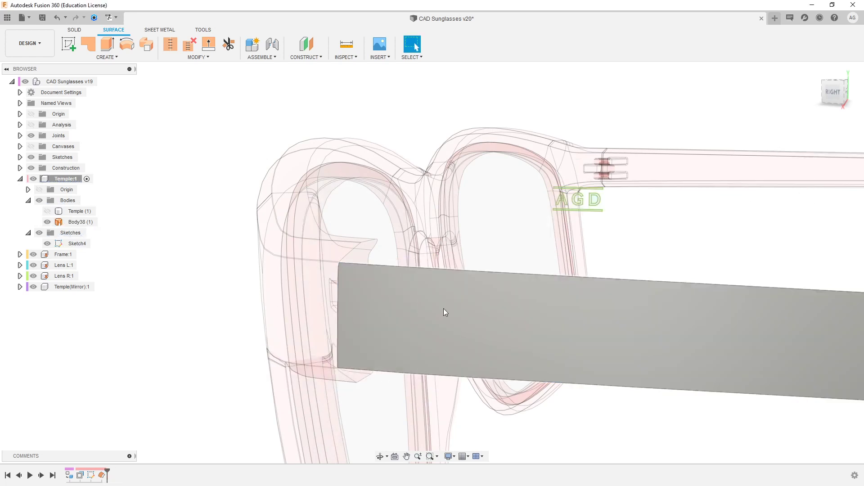
Step: Examine the detailed error messages of the Split Body operation and dismiss them
click(752, 445)
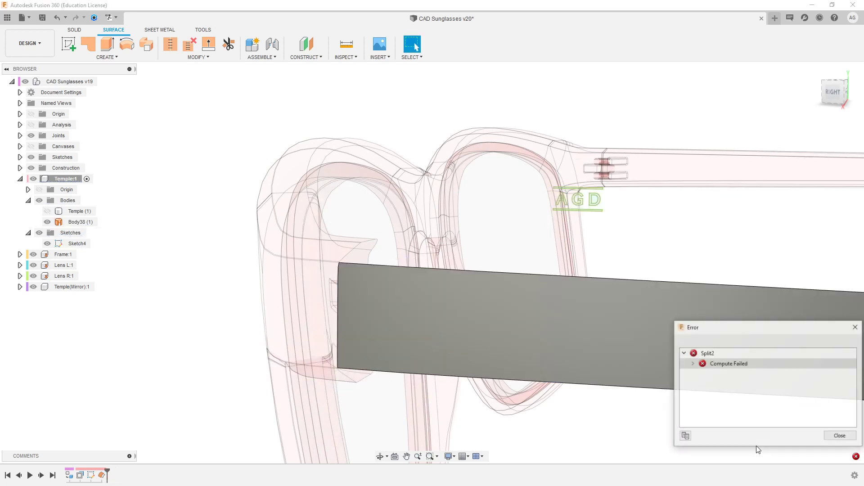
click(693, 364)
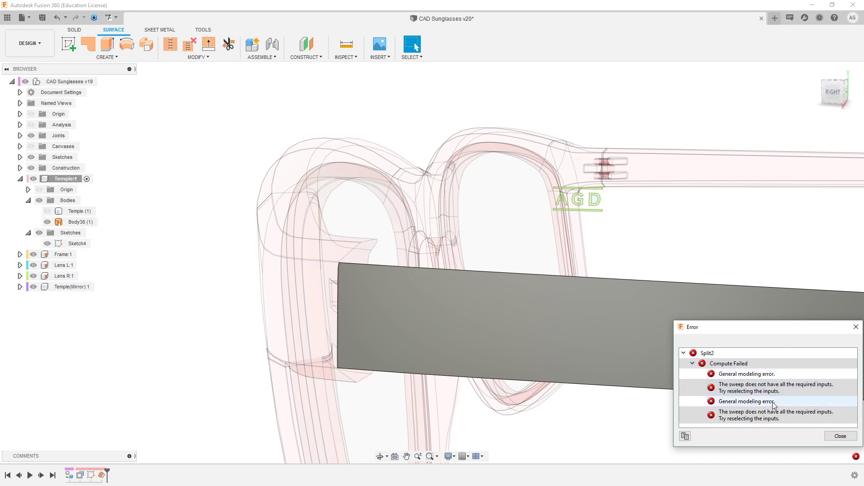
click(840, 435)
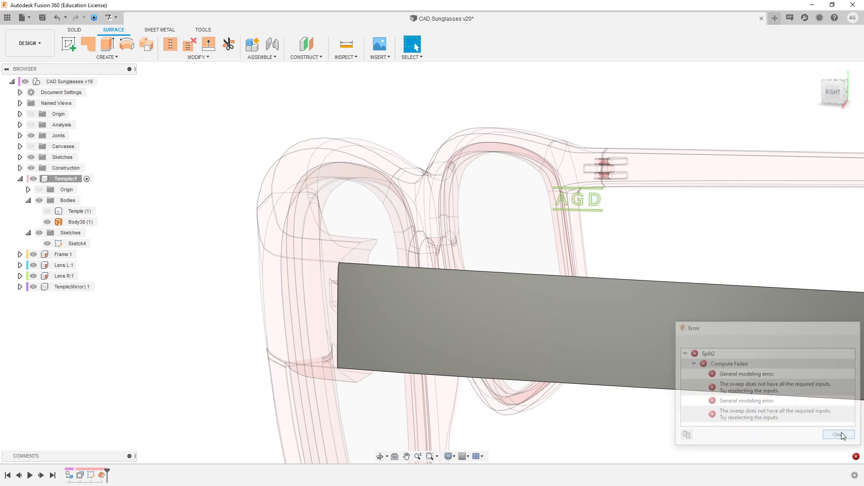
Step: Extrude the AGD letter outlines and both bars as new surface bodies about 89.5 mm long, passing through the offset surface
shift+middle_drag(558, 247, 678, 279)
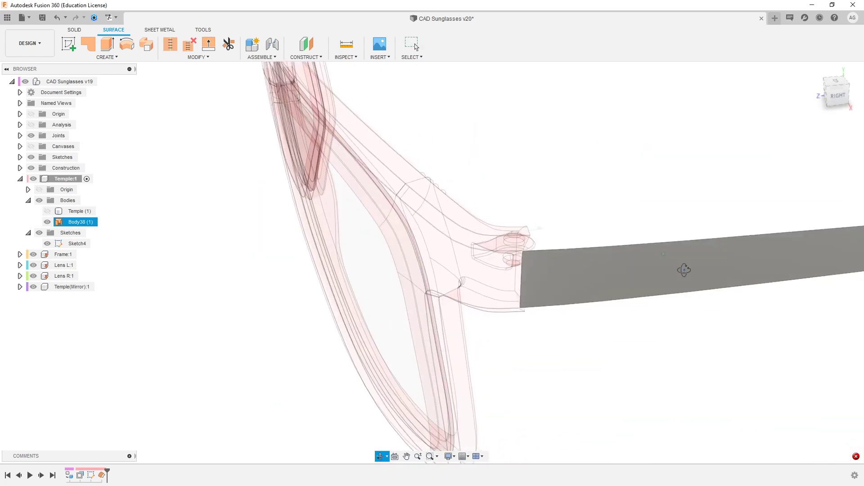
scroll(673, 256, down, 3)
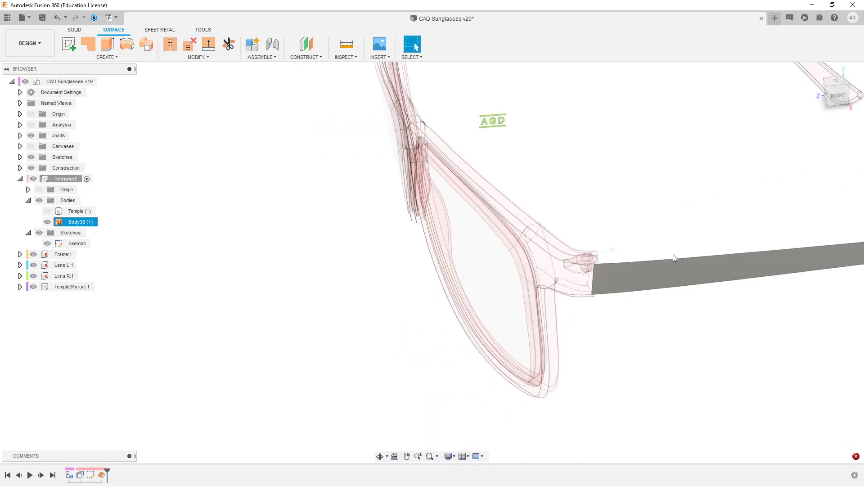
middle_drag(692, 187, 631, 277)
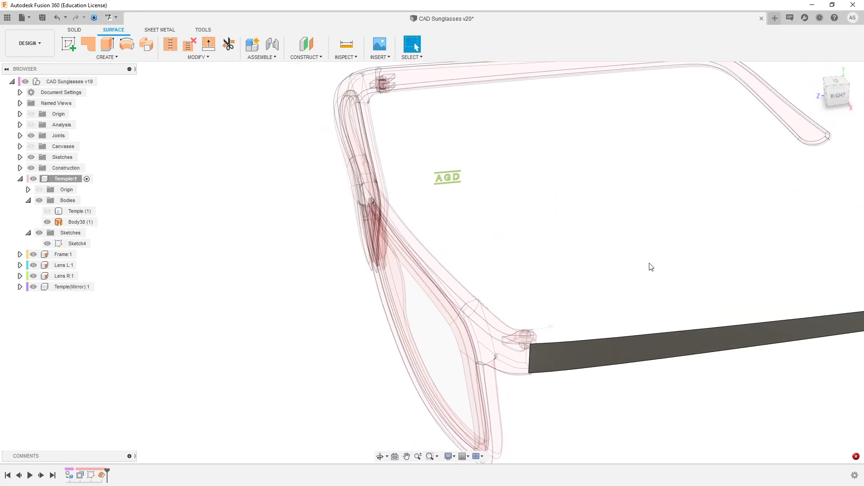
click(107, 44)
scroll(458, 185, up, 3)
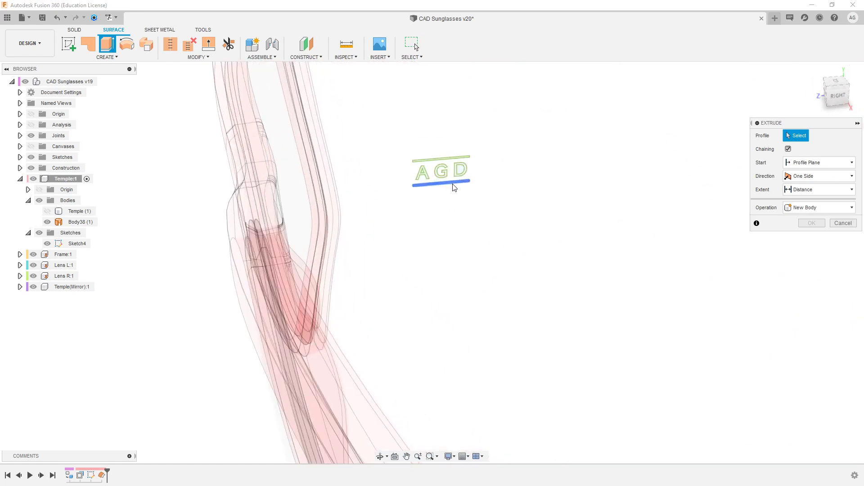
click(458, 172)
click(463, 158)
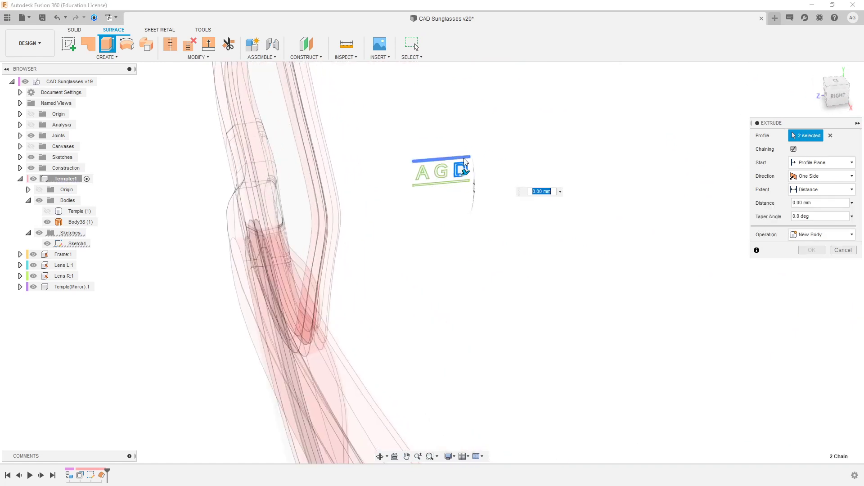
click(442, 171)
click(423, 175)
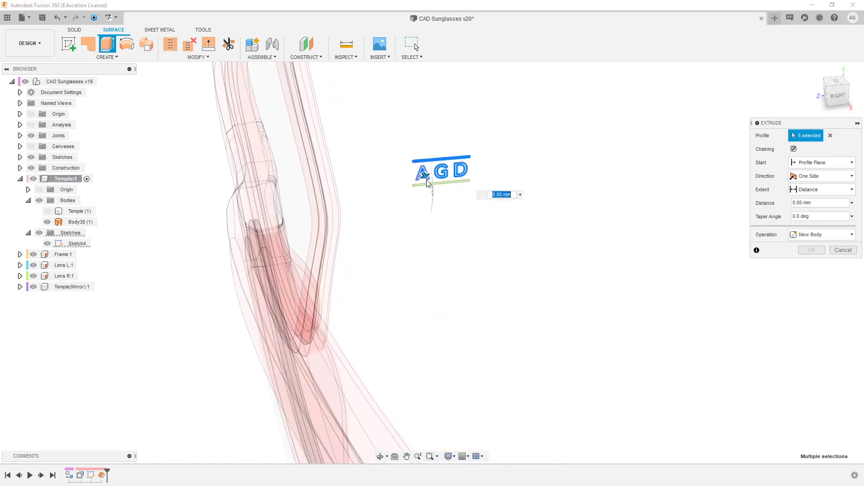
click(425, 184)
drag(438, 185, 560, 402)
scroll(461, 228, down, 3)
drag(511, 323, 667, 483)
middle_drag(629, 287, 540, 73)
drag(463, 178, 545, 347)
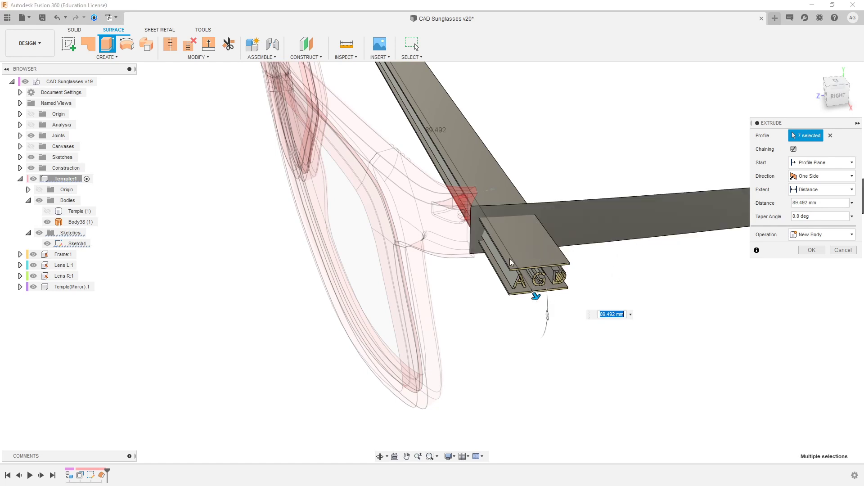
click(813, 250)
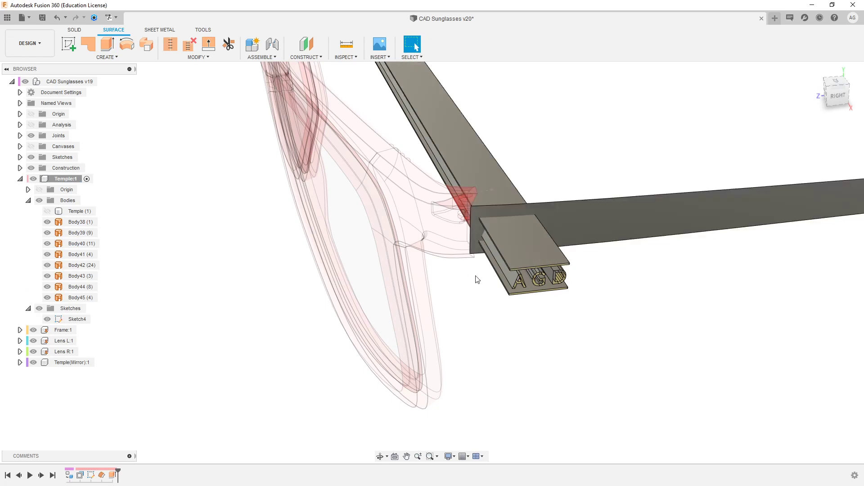
mouse_move(614, 321)
shift+middle_down()
mouse_move(573, 287)
mouse_move(600, 316)
shift+middle_up()
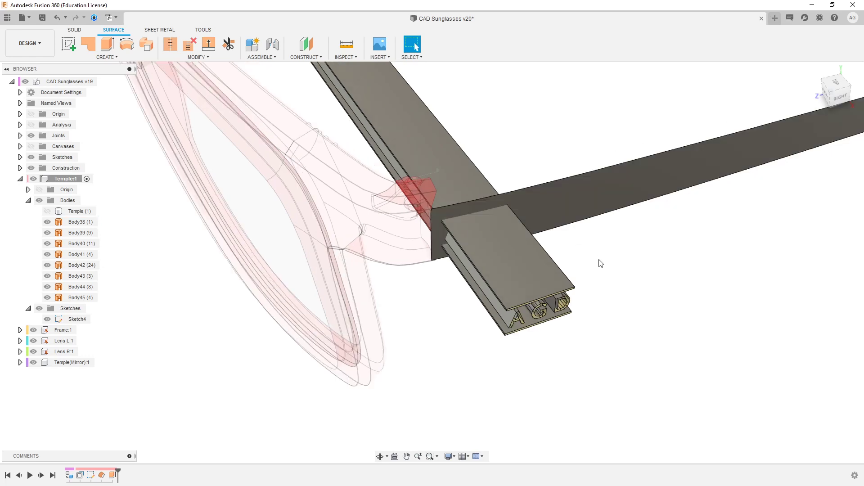
shift+middle_drag(598, 262, 638, 285)
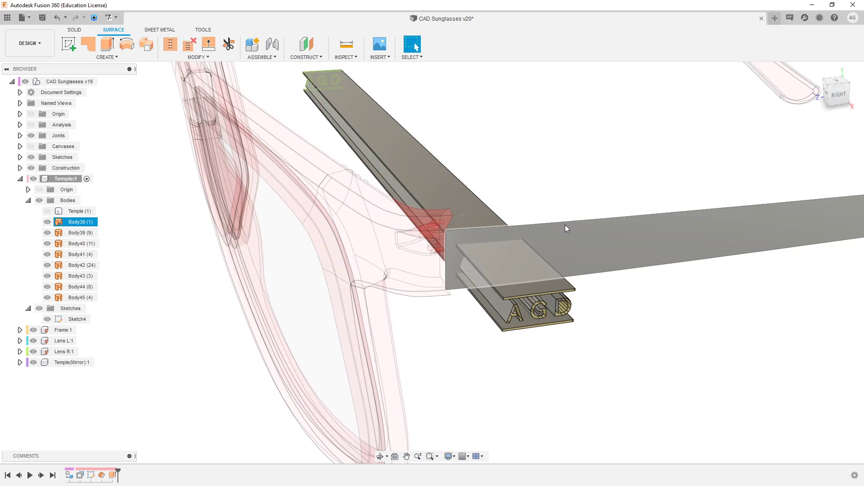
click(611, 237)
shift+middle_drag(618, 235, 594, 295)
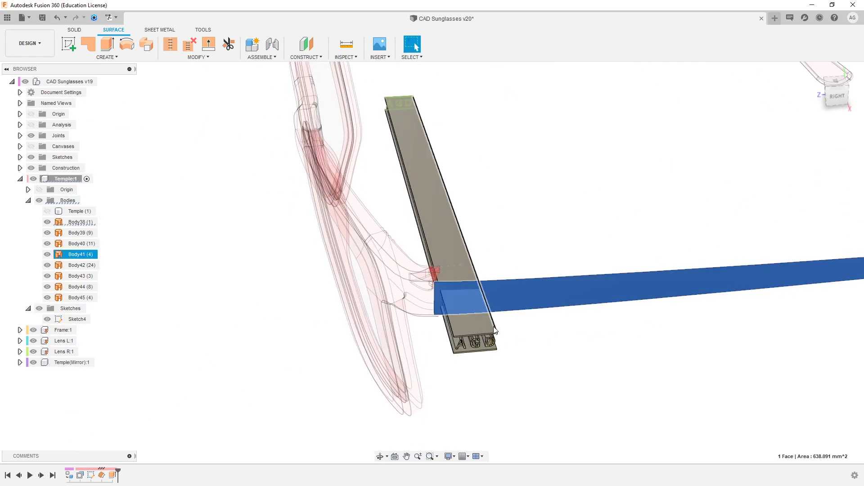
scroll(507, 324, up, 4)
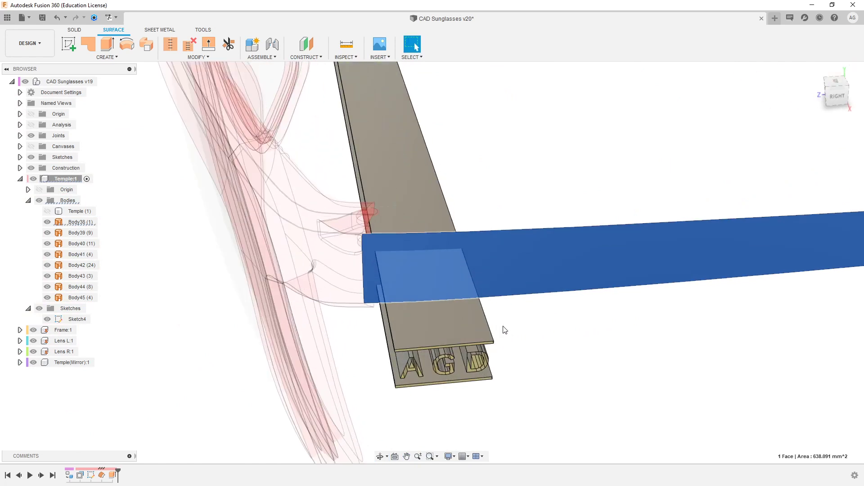
click(605, 353)
Step: Start Split Body with the offset surface as the body to split and activate the splitting tool selection
click(198, 57)
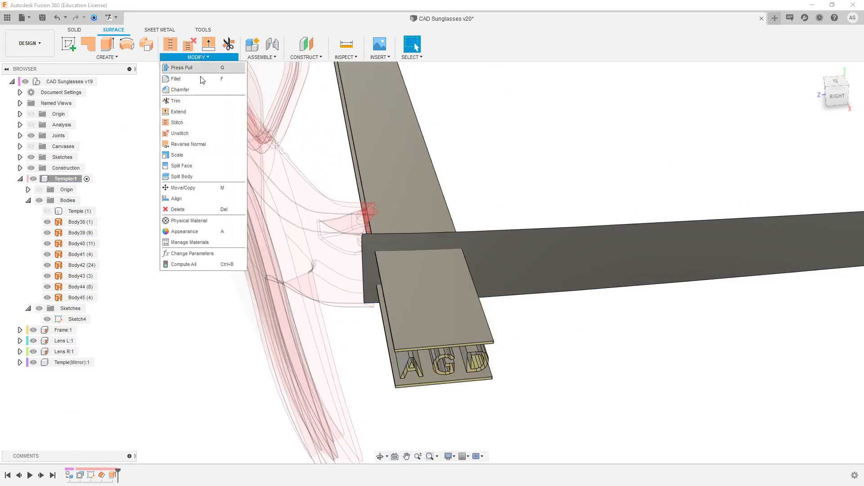
click(182, 177)
click(556, 259)
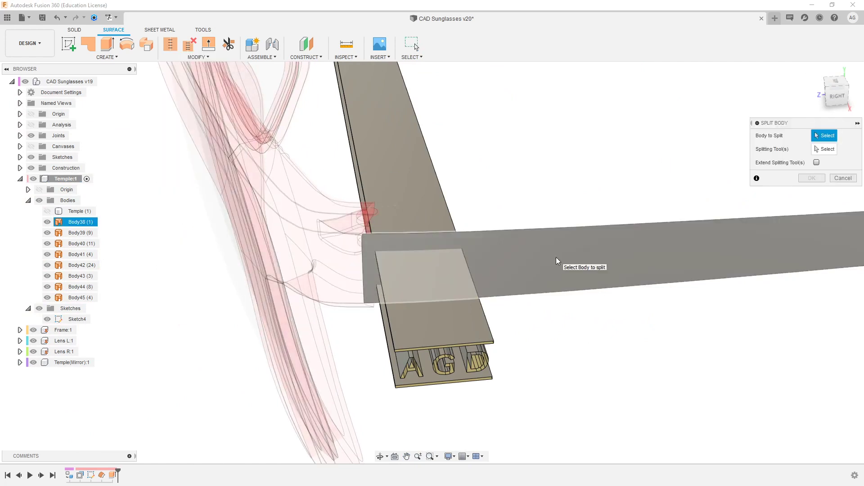
click(830, 149)
middle_drag(579, 314, 556, 310)
drag(575, 296, 304, 173)
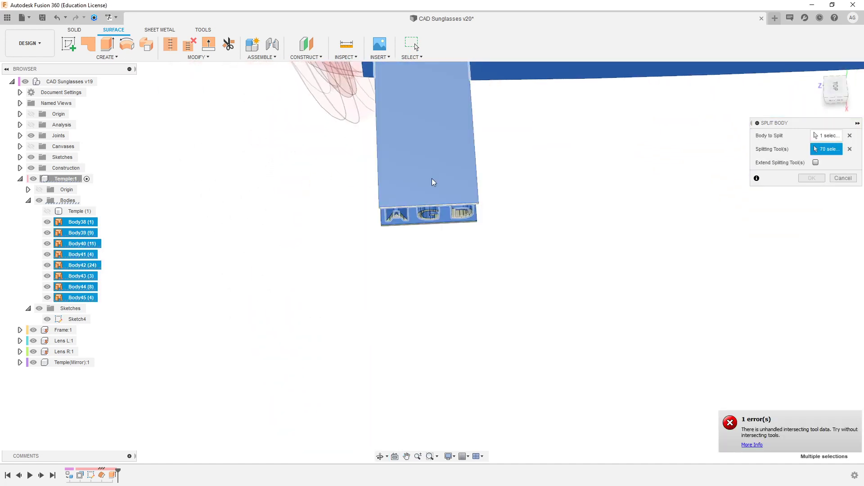
scroll(430, 176, up, 4)
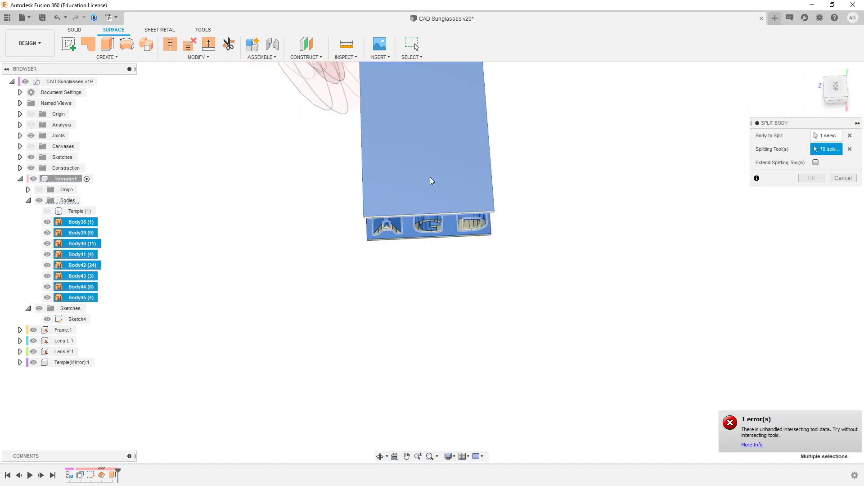
click(849, 149)
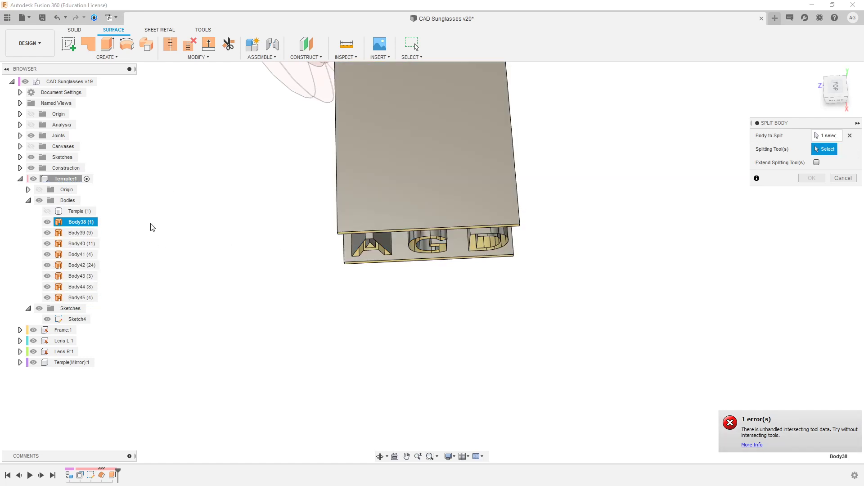
Step: Choose the upper bar and both the outer and inner surfaces of the A as splitting tools
click(443, 222)
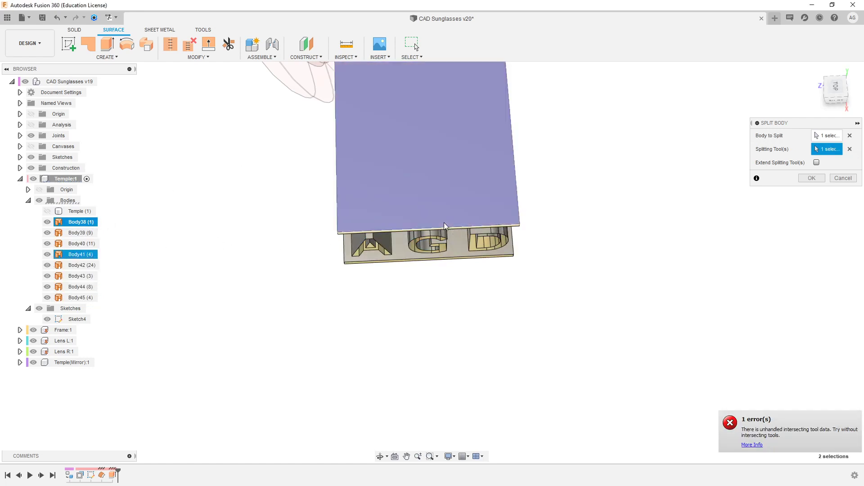
shift+middle_drag(359, 252, 346, 203)
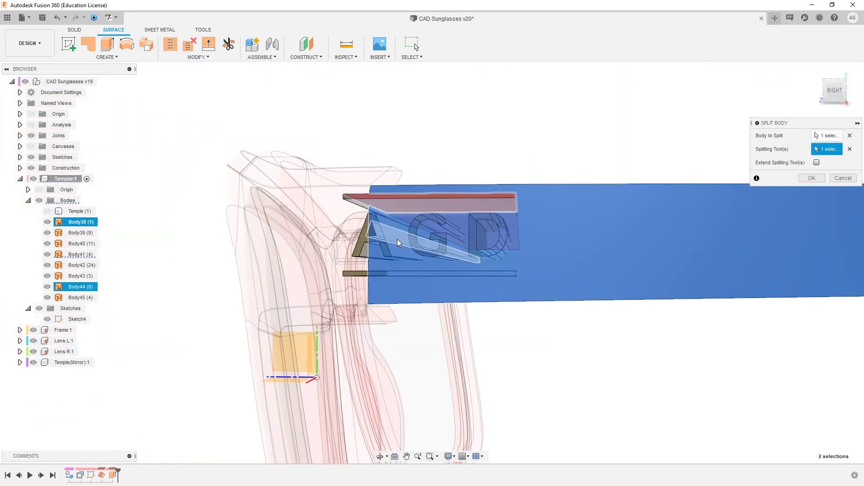
scroll(380, 221, up, 5)
scroll(400, 222, down, 3)
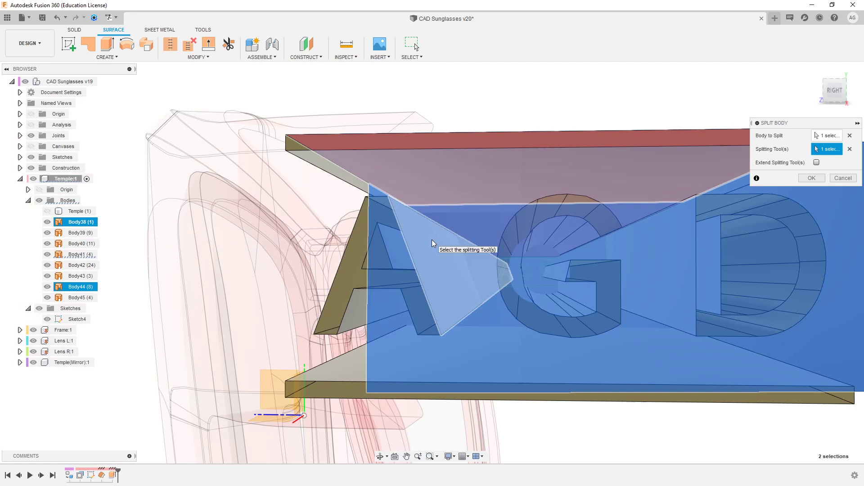
click(381, 231)
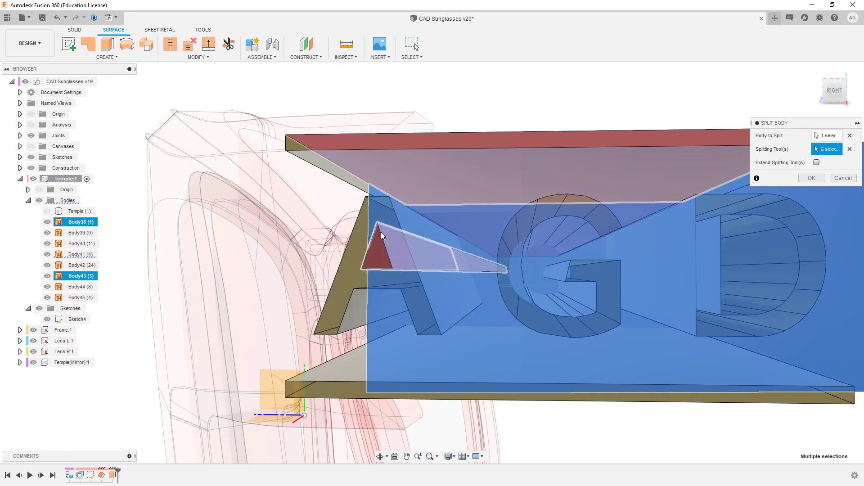
click(400, 224)
Step: Add the G, the outer and inner D surfaces and the lower bar as splitting tools and split the offset surface
click(522, 222)
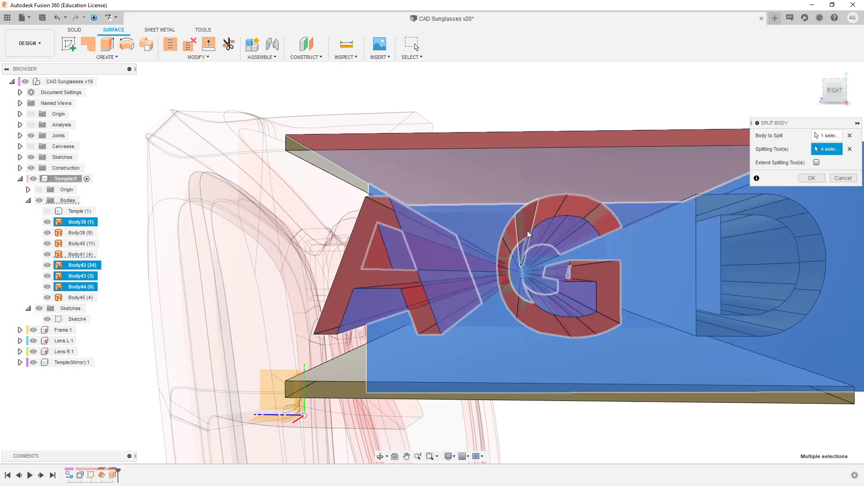
click(696, 232)
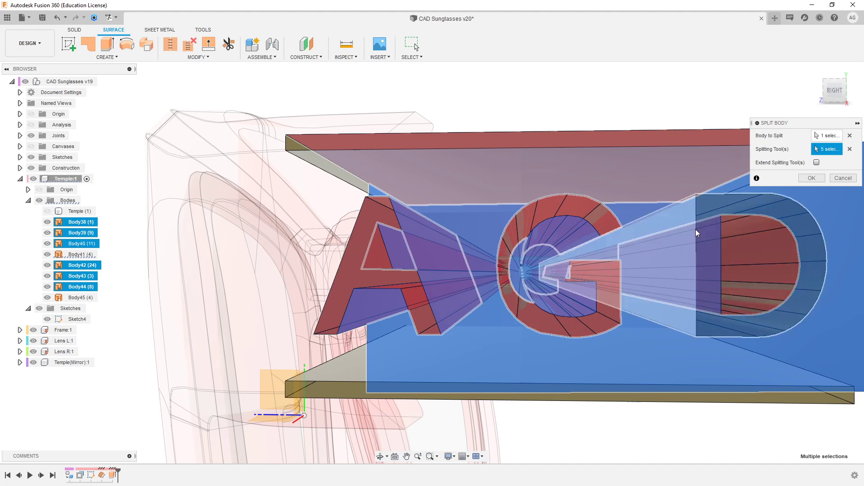
click(695, 229)
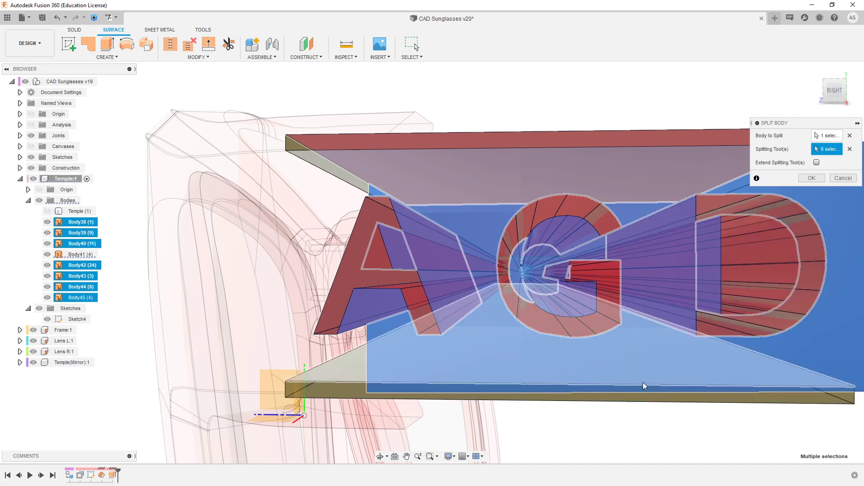
click(636, 388)
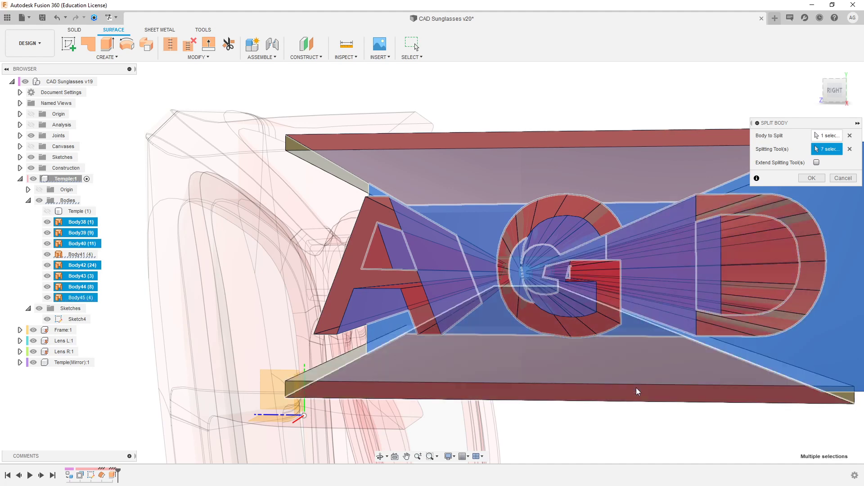
shift+middle_drag(566, 301, 657, 288)
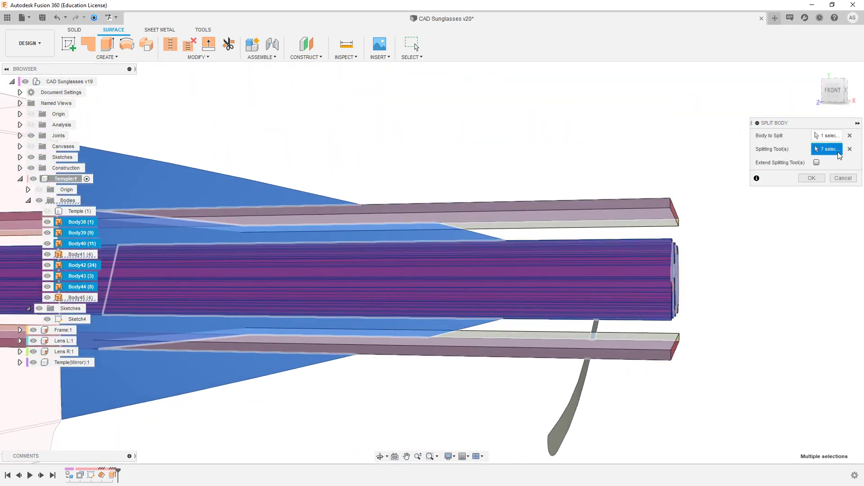
scroll(584, 252, down, 2)
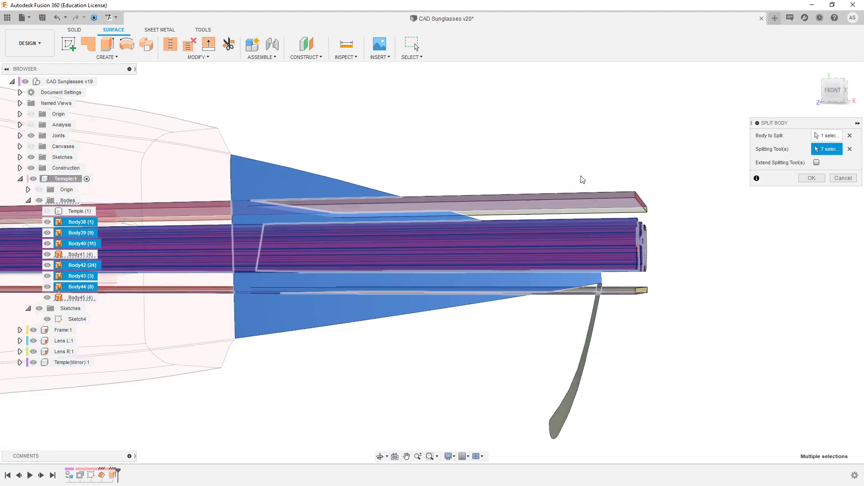
shift+middle_drag(579, 159, 539, 175)
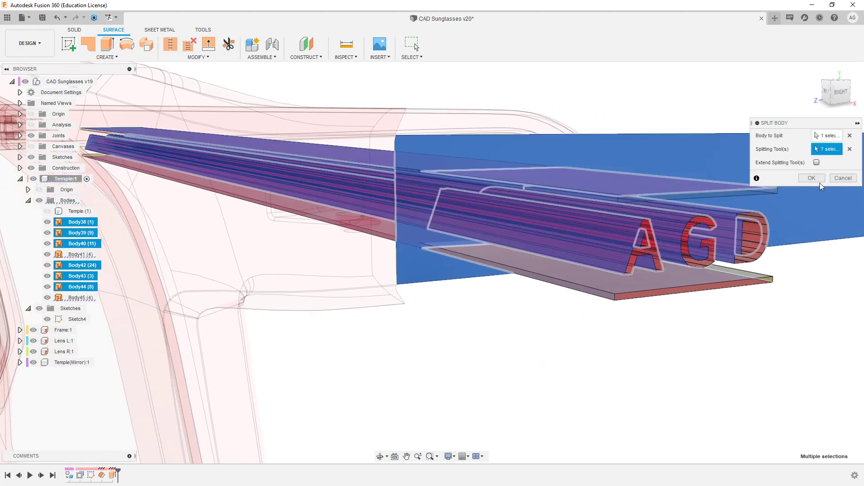
click(808, 178)
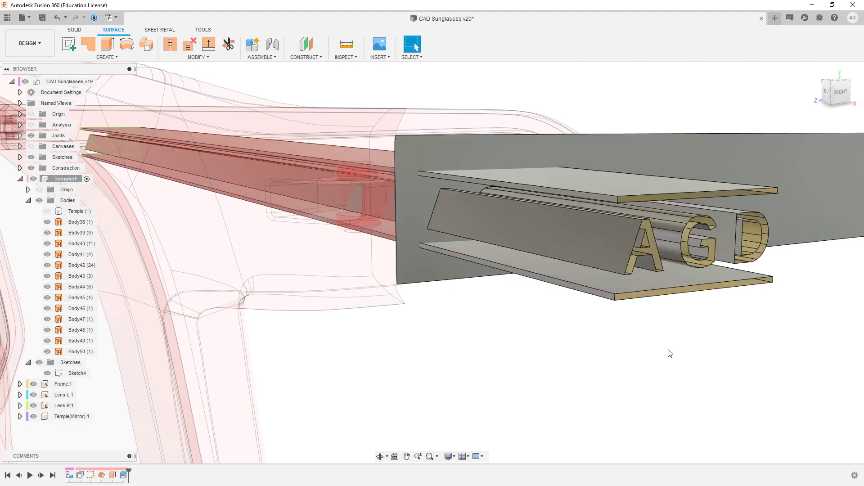
shift+middle_drag(568, 301, 527, 289)
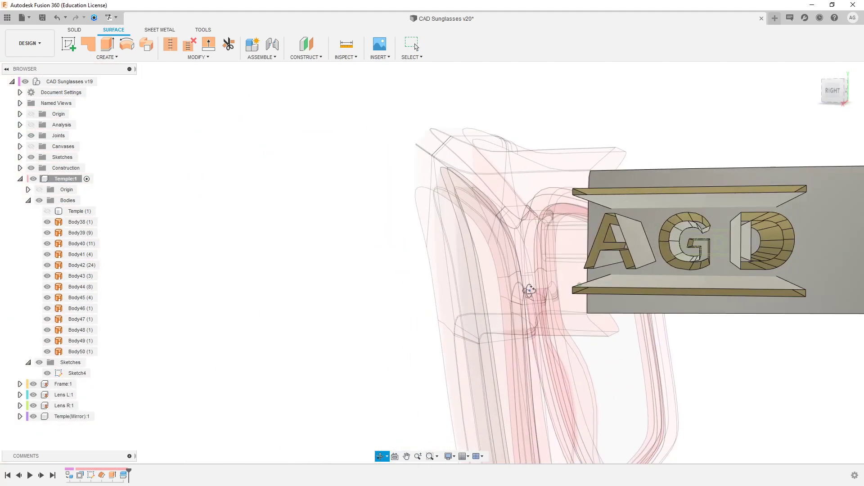
shift+middle_drag(630, 328, 648, 327)
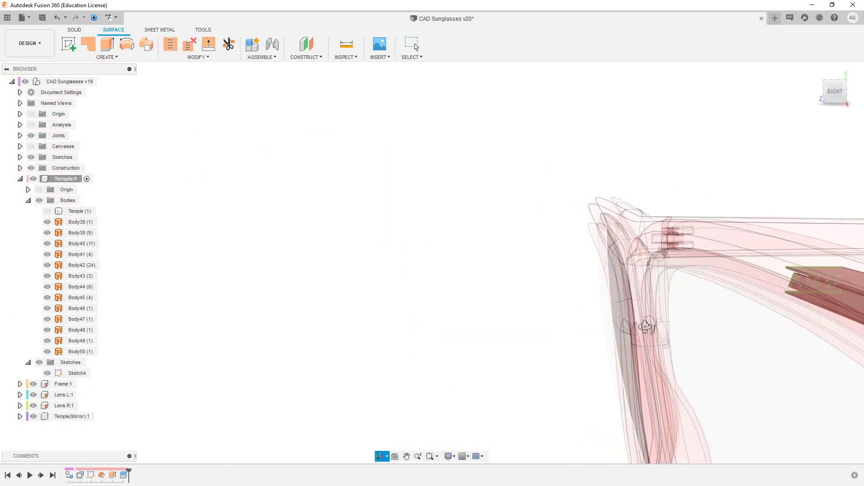
scroll(211, 273, down, 2)
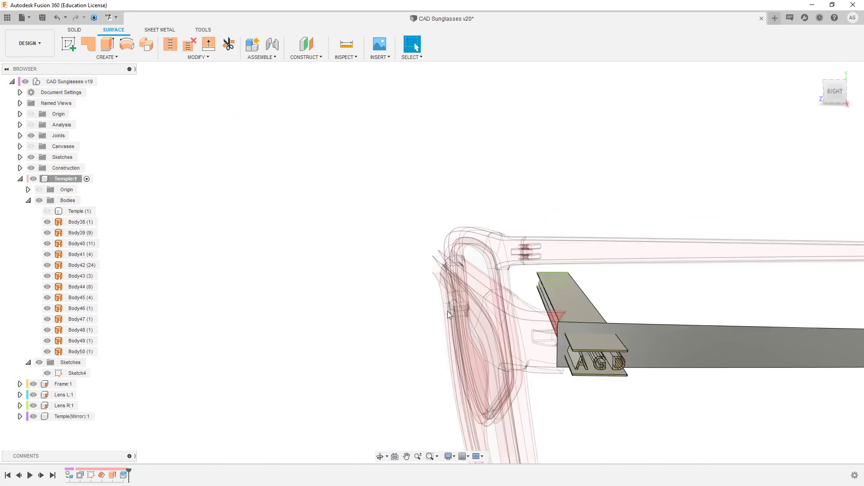
shift+middle_drag(633, 433, 672, 425)
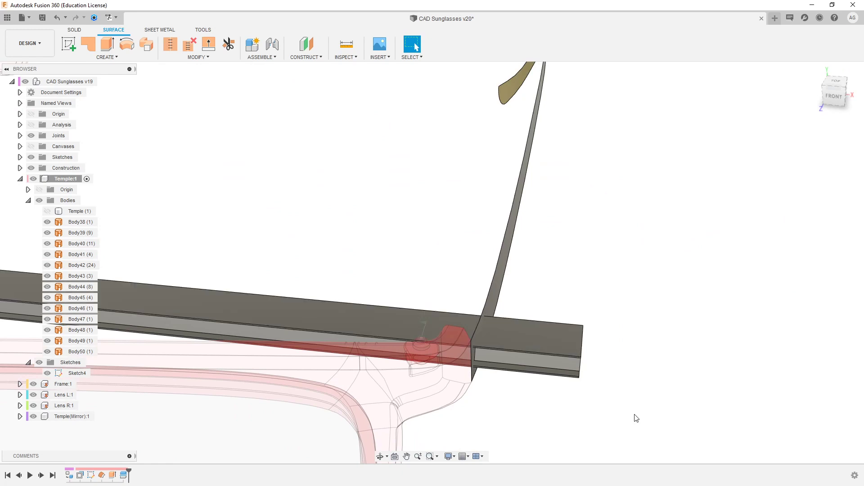
drag(634, 414, 692, 341)
shift+middle_drag(689, 341, 563, 332)
scroll(649, 345, up, 3)
click(534, 362)
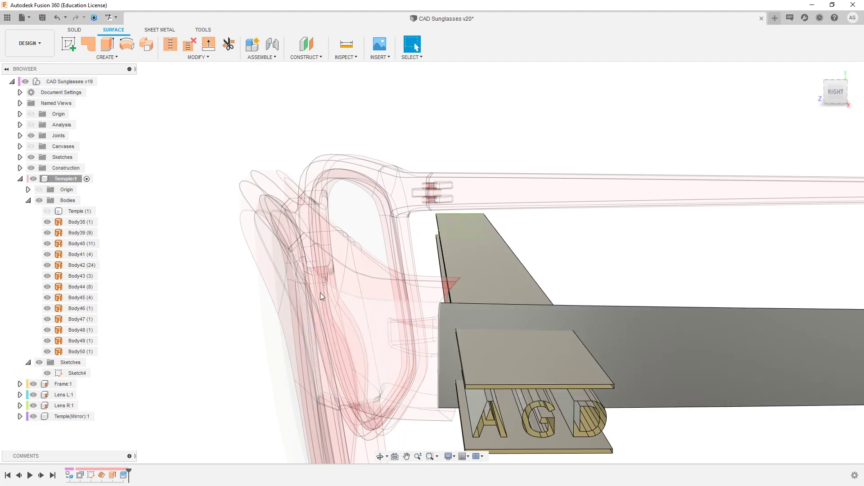
Step: Hide the extruded letter and bar surfaces together with the offset surface area surrounding the AGD letters
scroll(317, 292, down, 3)
shift+middle_drag(540, 381, 554, 391)
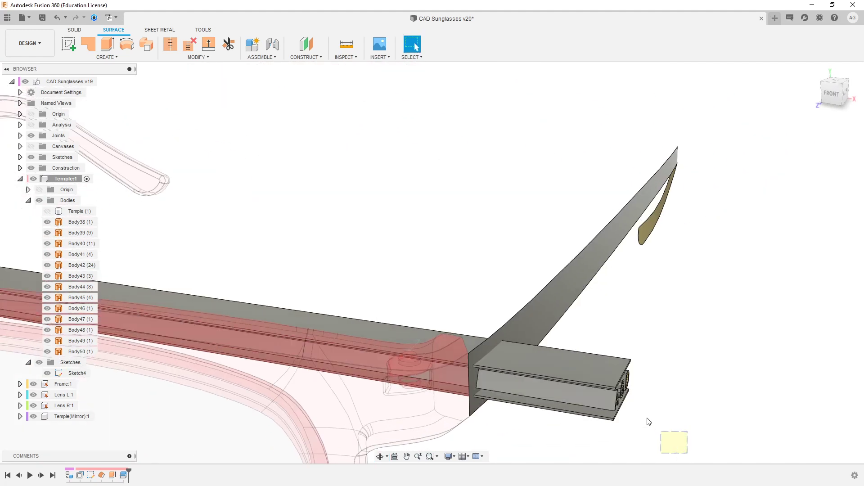
drag(648, 421, 580, 345)
shift+middle_drag(675, 314, 626, 307)
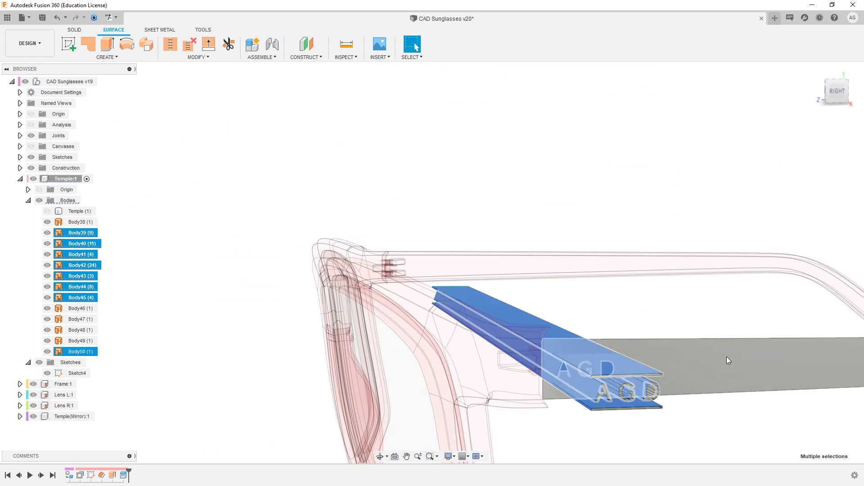
ctrl+click(726, 356)
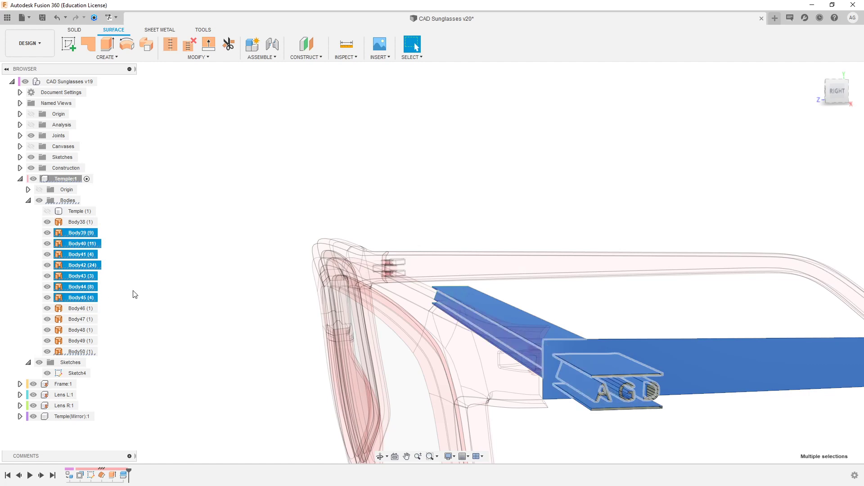
right_click(71, 287)
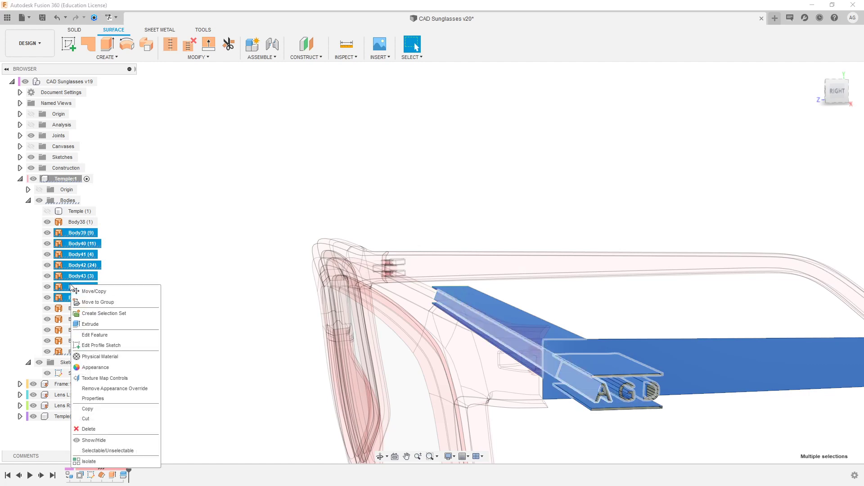
click(110, 440)
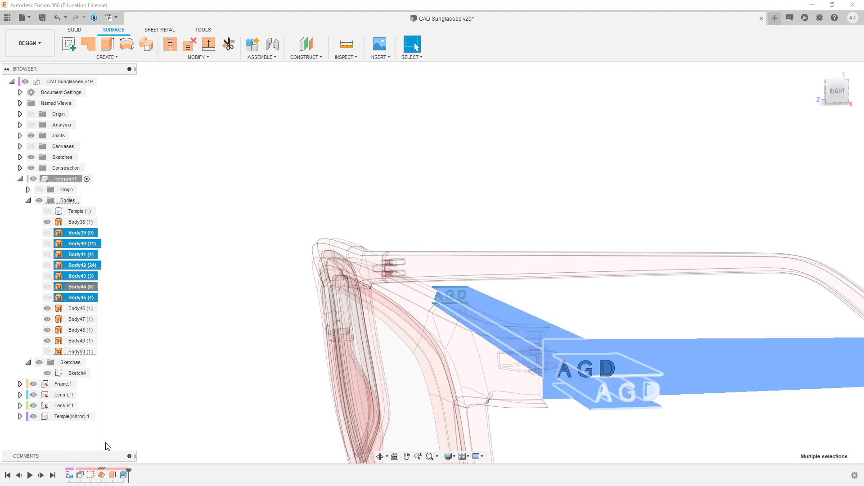
click(207, 329)
Step: Hide the small surface pieces inside the openings of the D and the A
scroll(610, 369, up, 5)
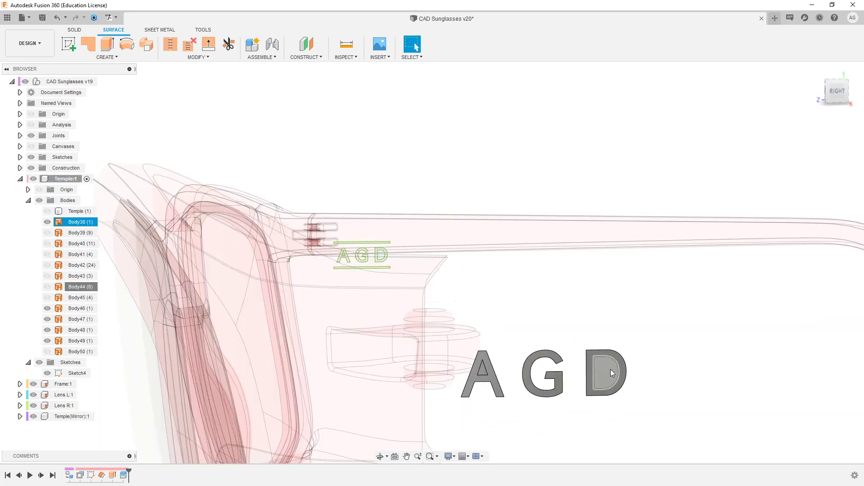
scroll(490, 368, up, 3)
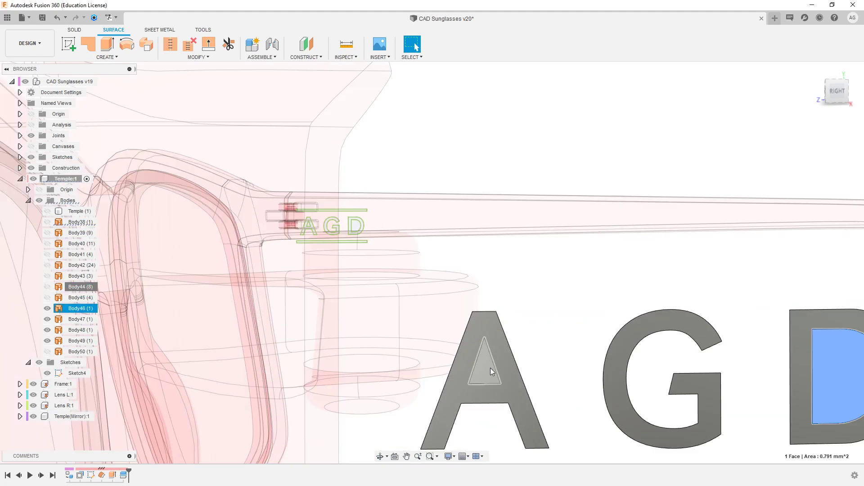
click(489, 371)
scroll(545, 334, down, 3)
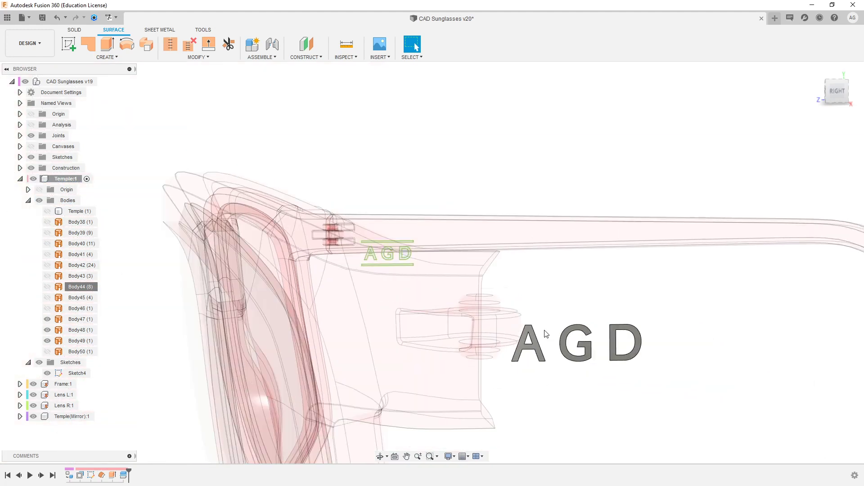
Step: Select all hidden surface bodies of the Temple component, leaving out the three visible letter faces
click(76, 221)
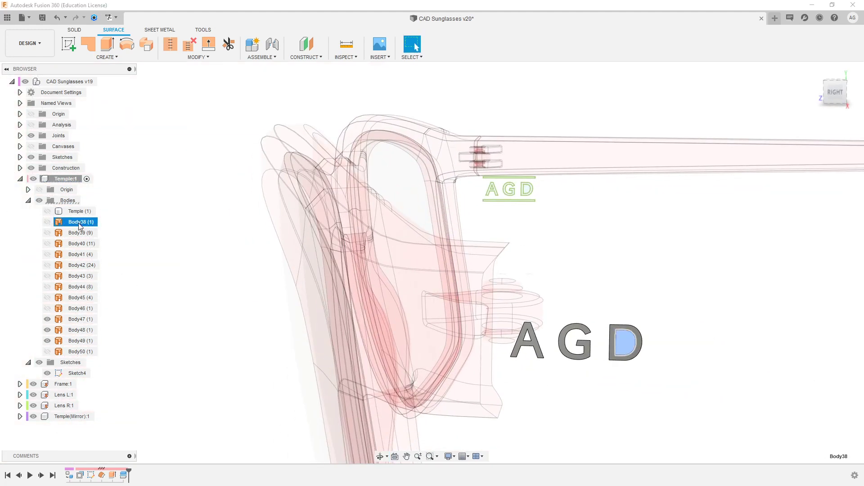
shift+click(76, 310)
ctrl+click(76, 341)
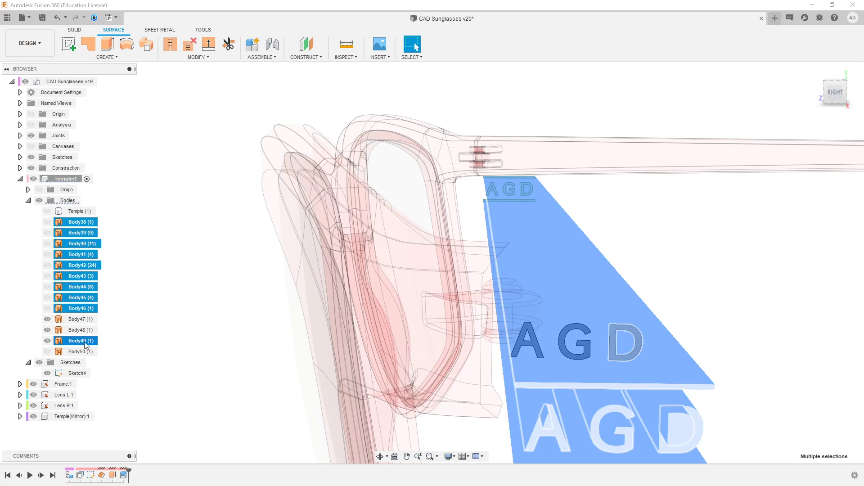
ctrl+click(85, 344)
ctrl+click(83, 352)
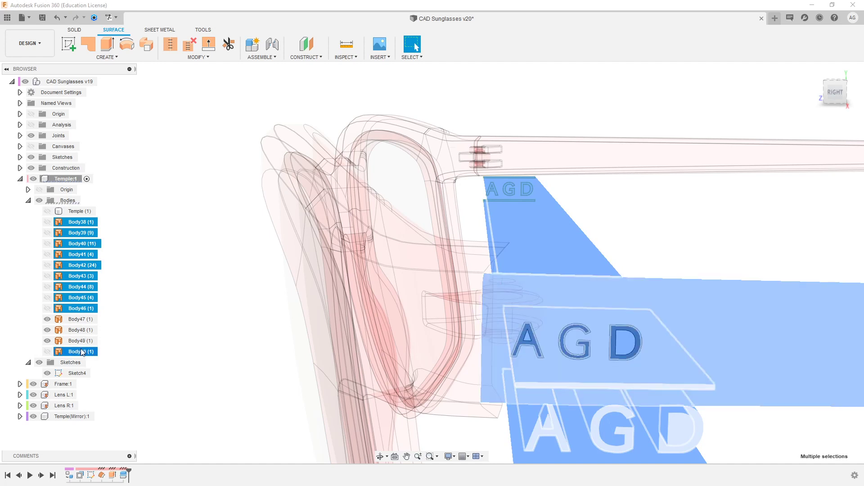
Step: Highlight the hidden surface bodies Body38 to Body46 in the Temple component to examine them, then clear the selection
click(247, 251)
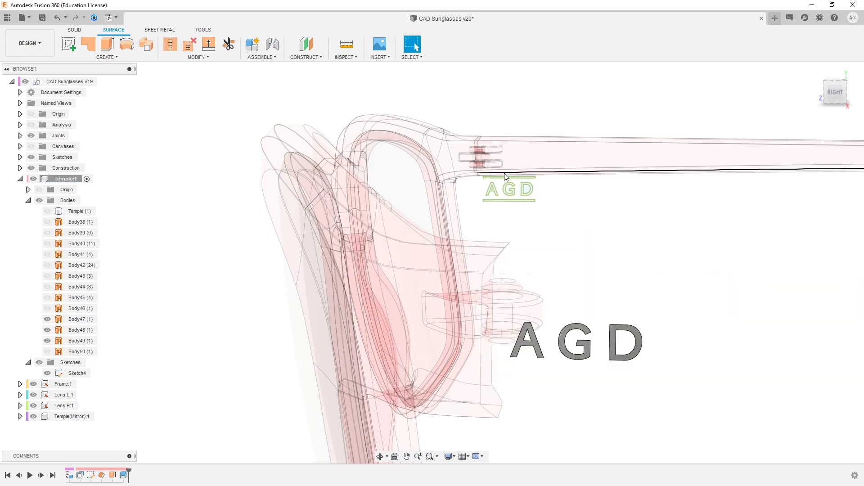
click(79, 222)
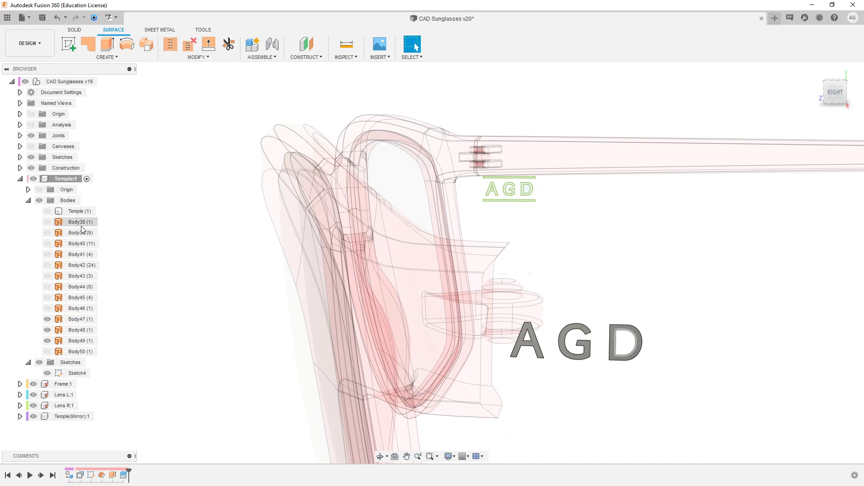
shift+click(76, 309)
shift+middle_drag(508, 319, 513, 311)
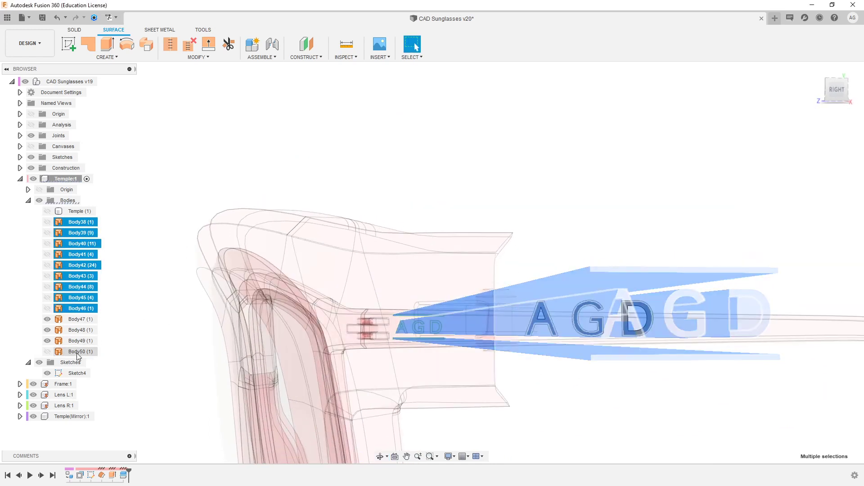
click(78, 351)
click(158, 312)
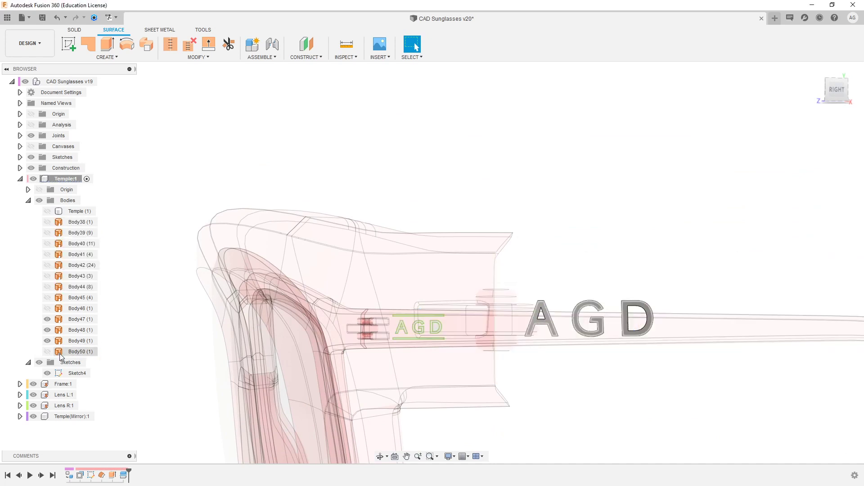
Step: Show and hide Body38, Body39 and Body41 to check which surfaces they are, and toggle Body50's visibility
click(46, 223)
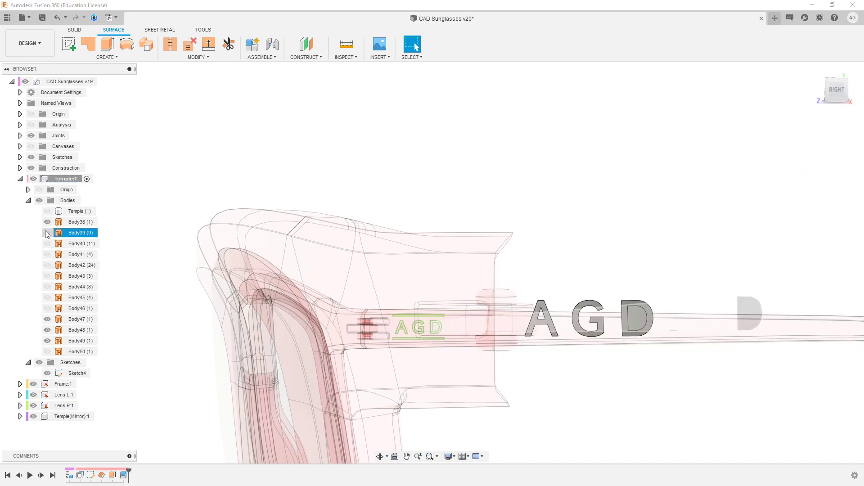
click(47, 233)
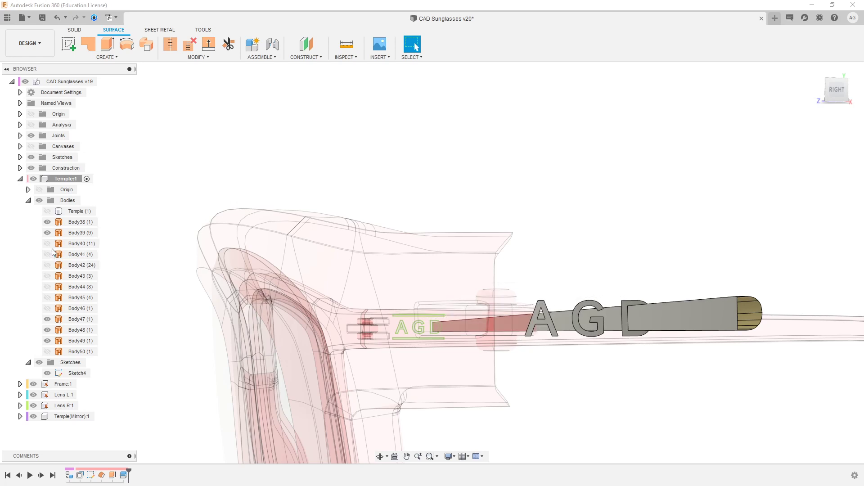
click(47, 255)
click(54, 245)
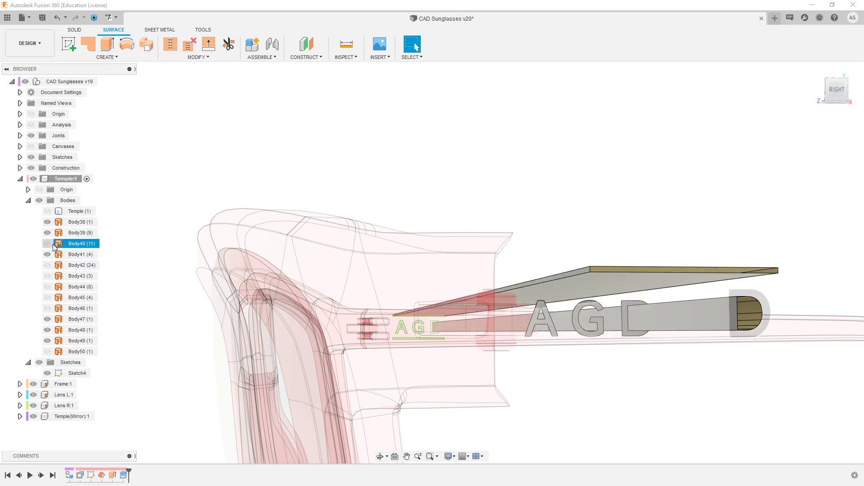
click(47, 243)
click(47, 233)
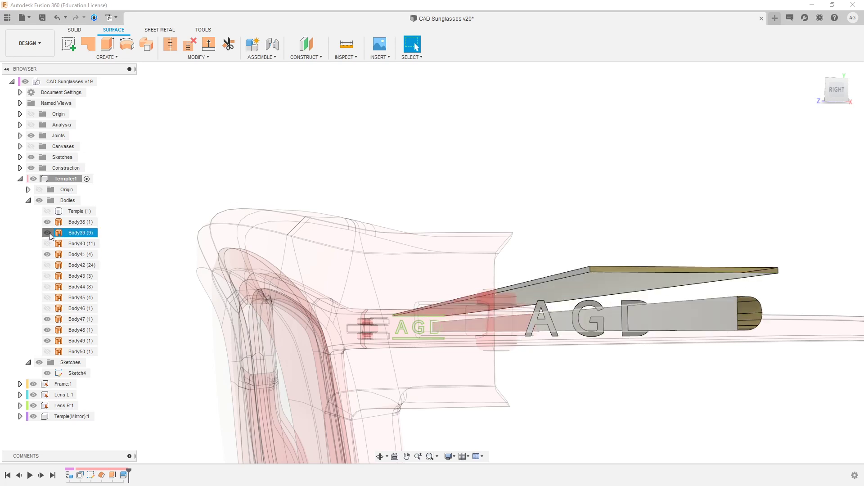
click(48, 222)
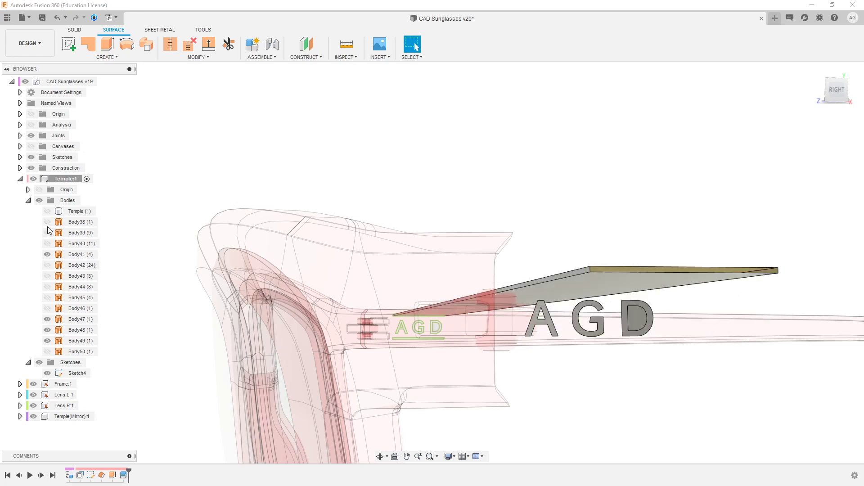
click(47, 254)
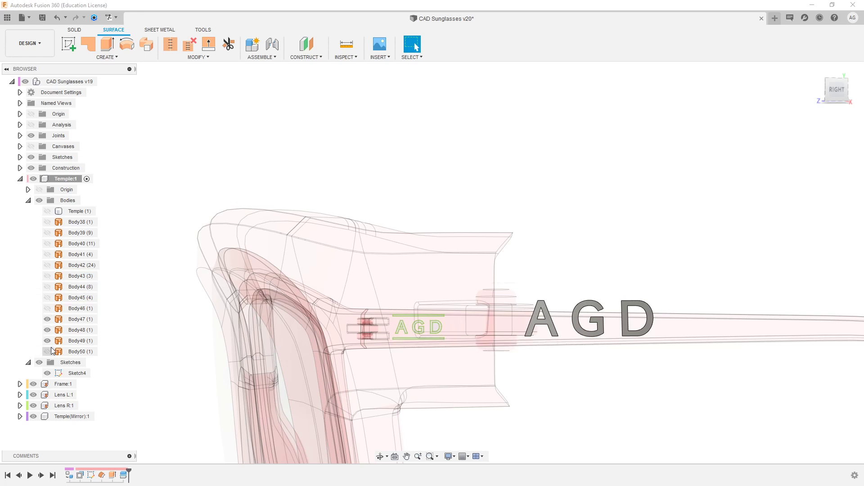
click(48, 351)
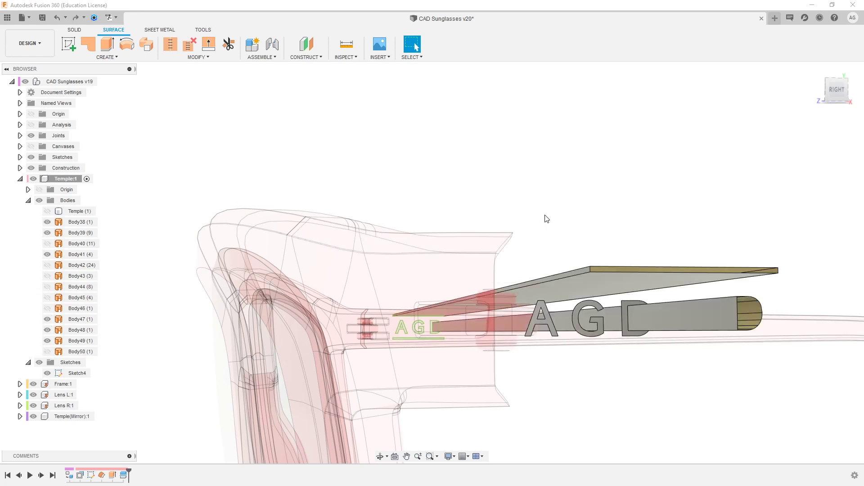
Step: Undo the visibility changes and the earlier Split Body on the Temple component's large surface
key(ctrl+z)
key(ctrl+z)
key(ctrl+z)
key(ctrl+z)
key(ctrl+z)
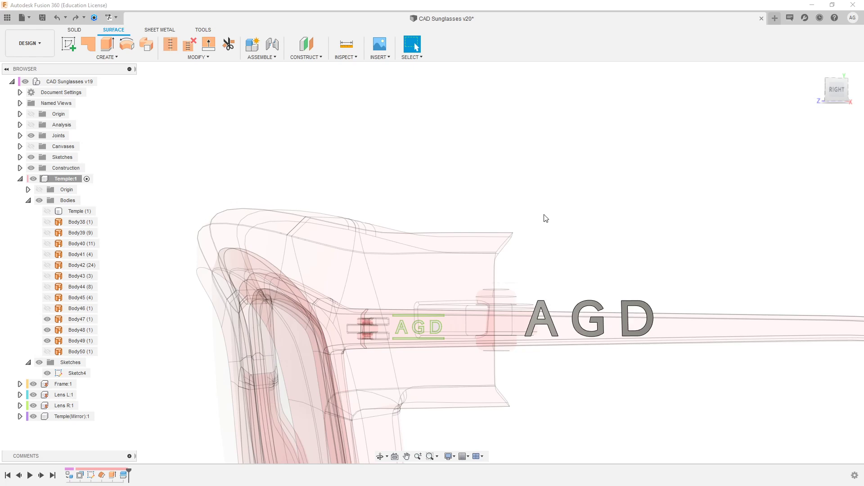
key(ctrl+z)
key(ctrl+z)
key(ctrl+z)
mouse_move(632, 266)
shift+middle_down()
mouse_move(604, 267)
mouse_move(614, 277)
shift+middle_up()
key(ctrl+z)
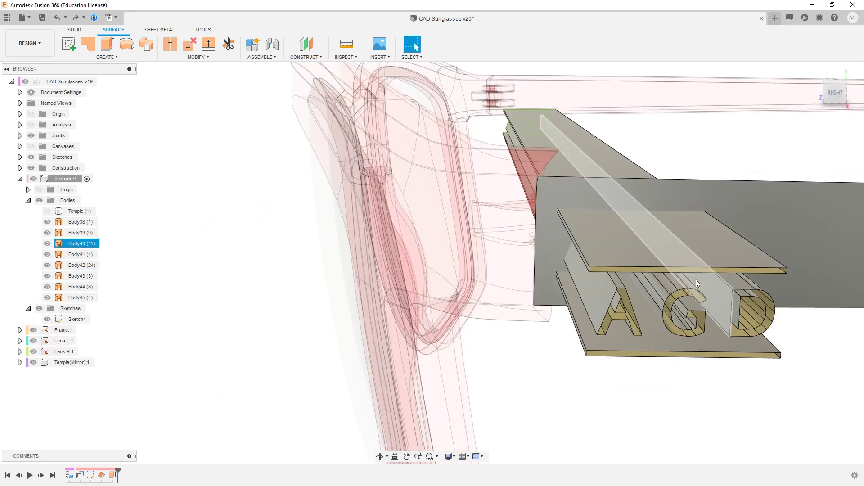
Step: Split the large surface Body38 using all the extruded AGD letters and both extruded bars, Body39 to Body45, as splitting tools
scroll(698, 286, up, 4)
click(179, 60)
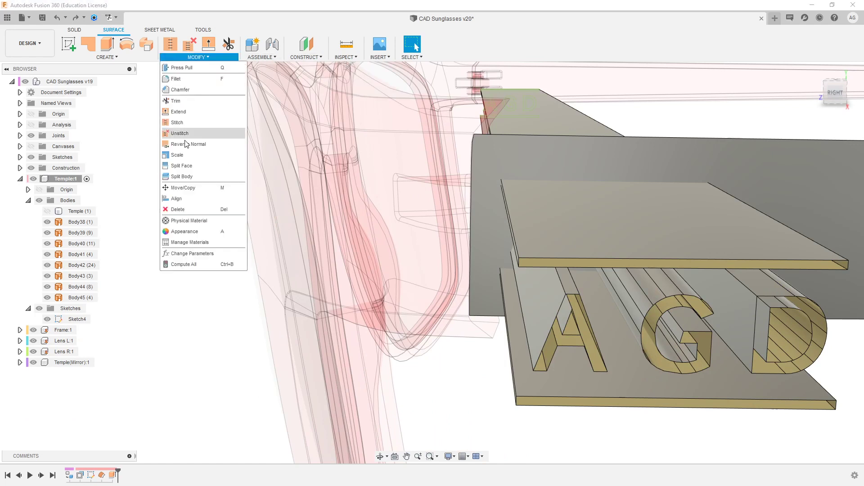
click(192, 119)
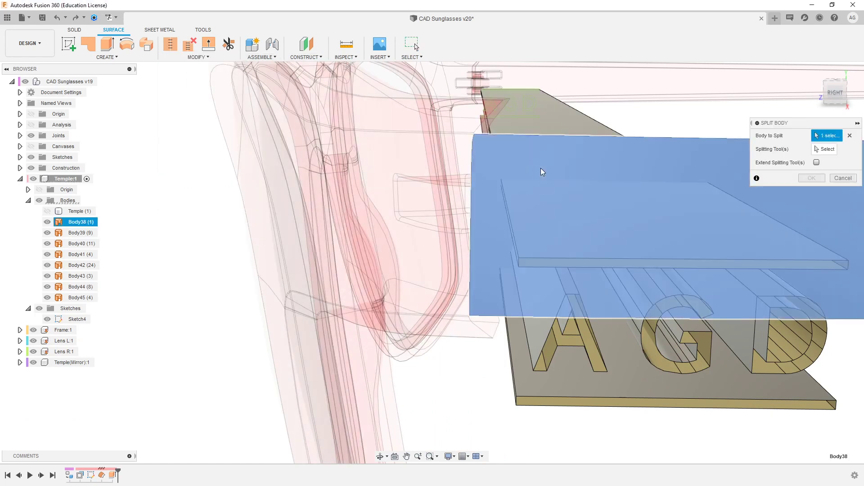
click(538, 173)
click(540, 261)
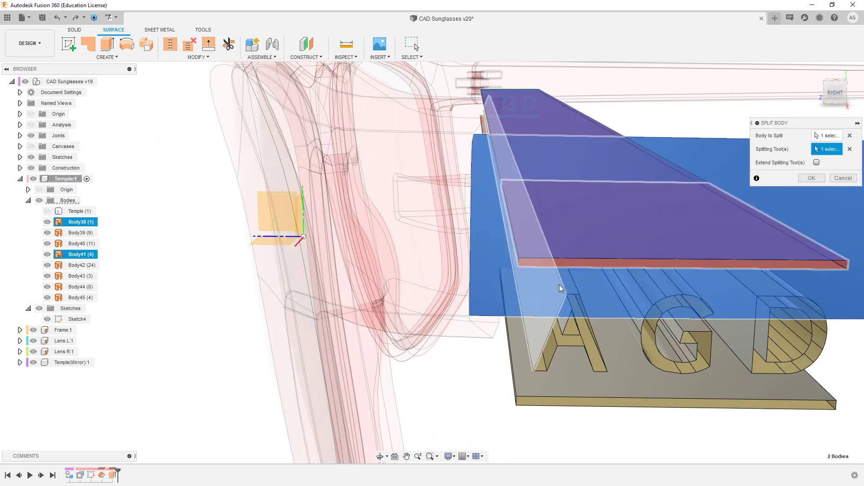
click(568, 315)
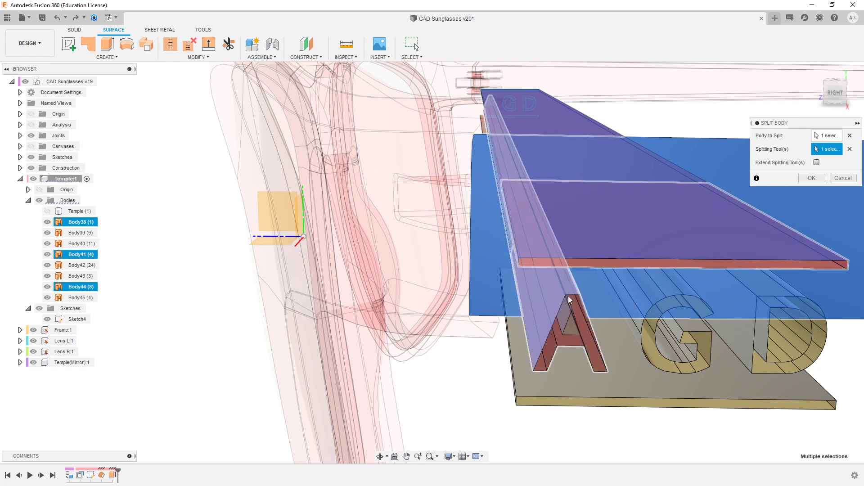
click(567, 320)
click(679, 298)
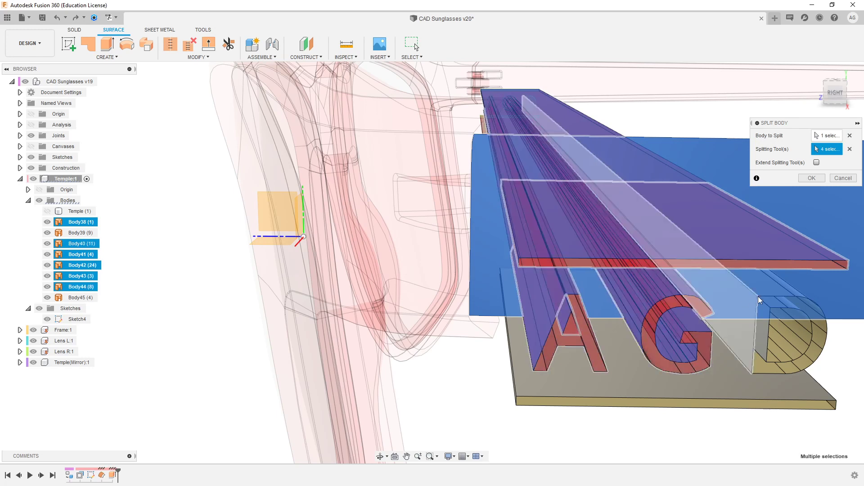
click(762, 300)
click(743, 398)
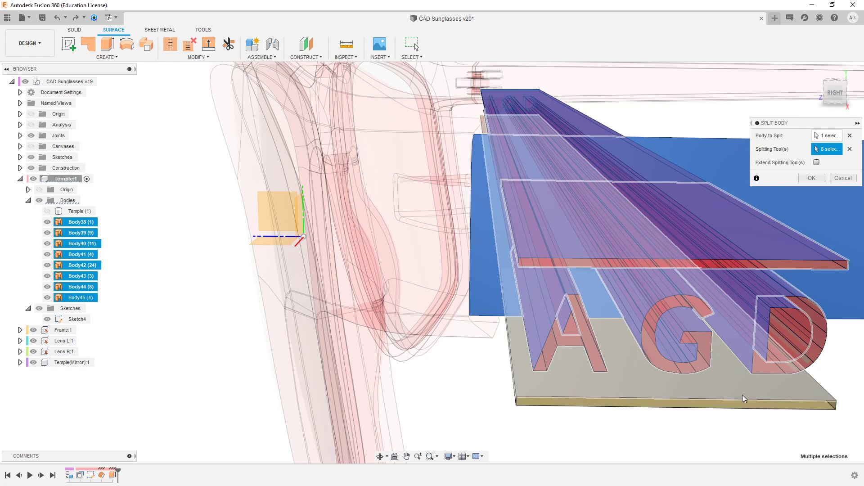
click(742, 401)
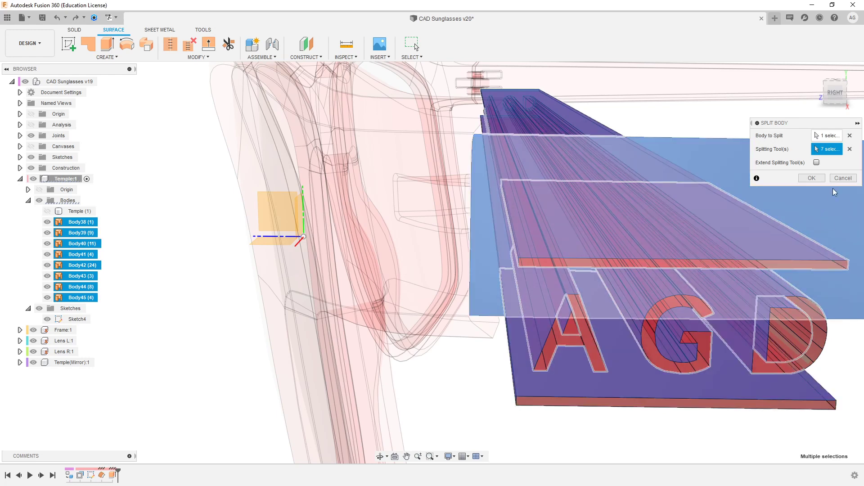
click(812, 179)
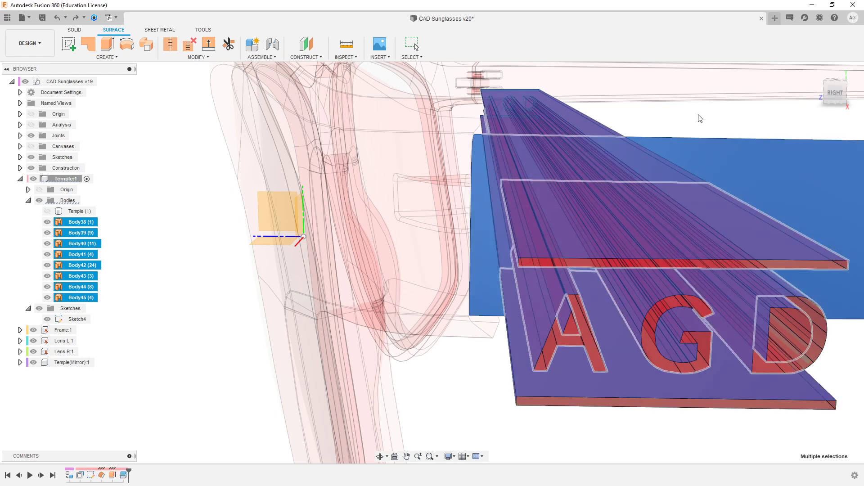
Step: Hide the outer surface piece Body52 and the extruded letter and bar bodies Body39 to Body45
click(698, 147)
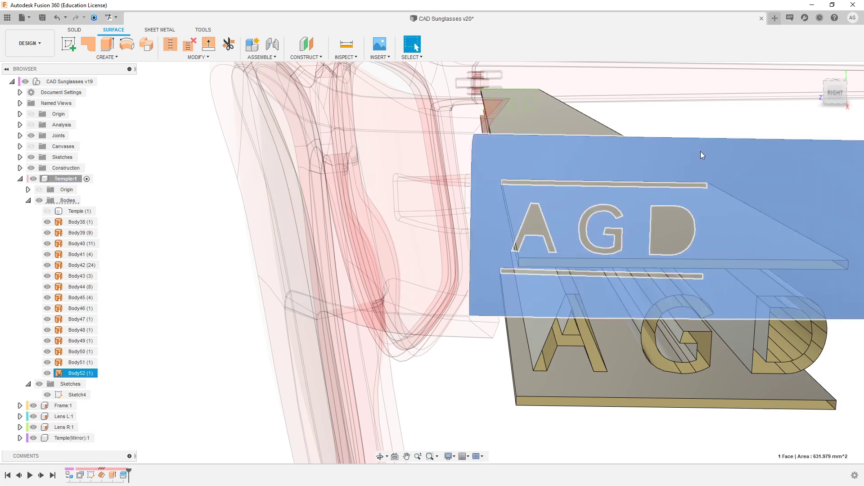
shift+middle_drag(455, 206, 493, 187)
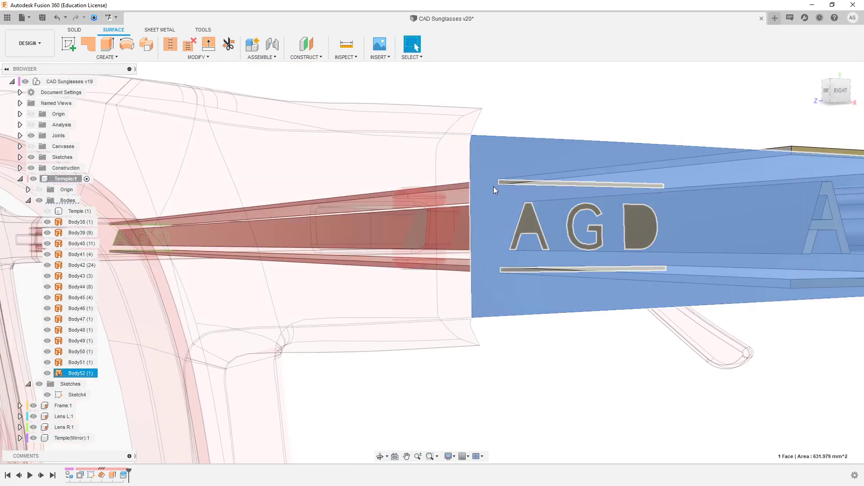
click(517, 409)
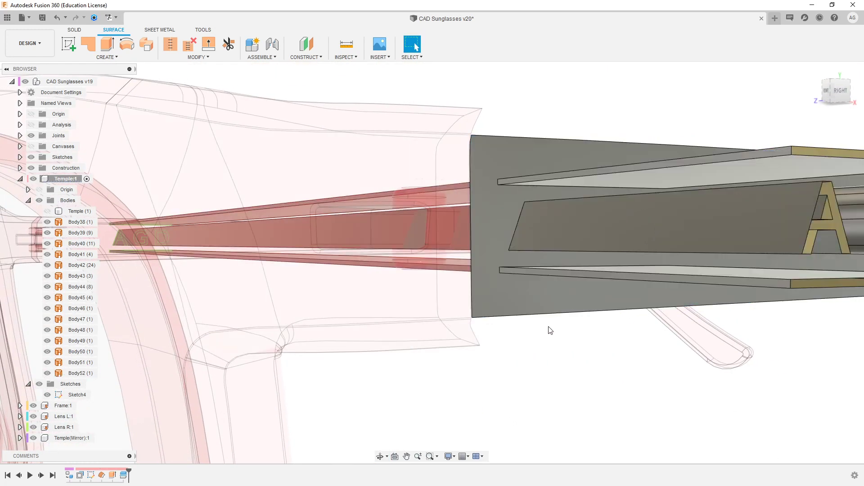
shift+middle_drag(548, 328, 720, 359)
drag(798, 395, 687, 189)
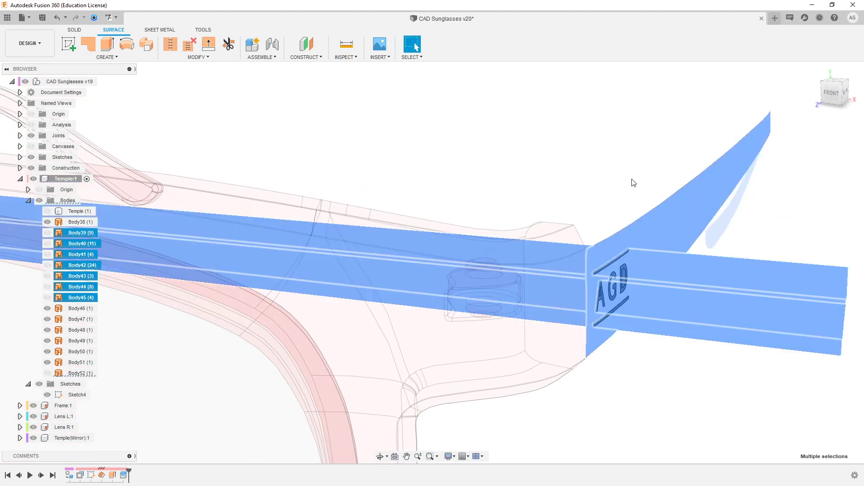
key(v)
Step: Hide the inner surface pieces of the letters A and D, Body38 and Body47
shift+middle_drag(639, 249, 534, 272)
scroll(533, 271, up, 2)
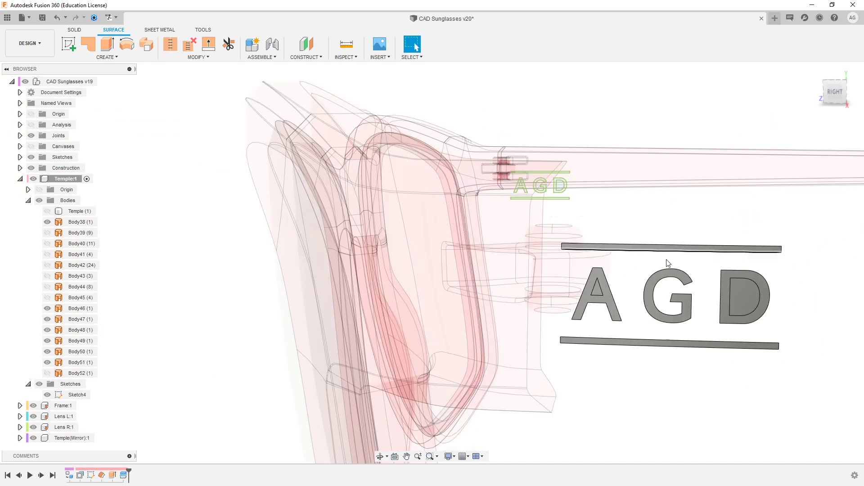
click(735, 291)
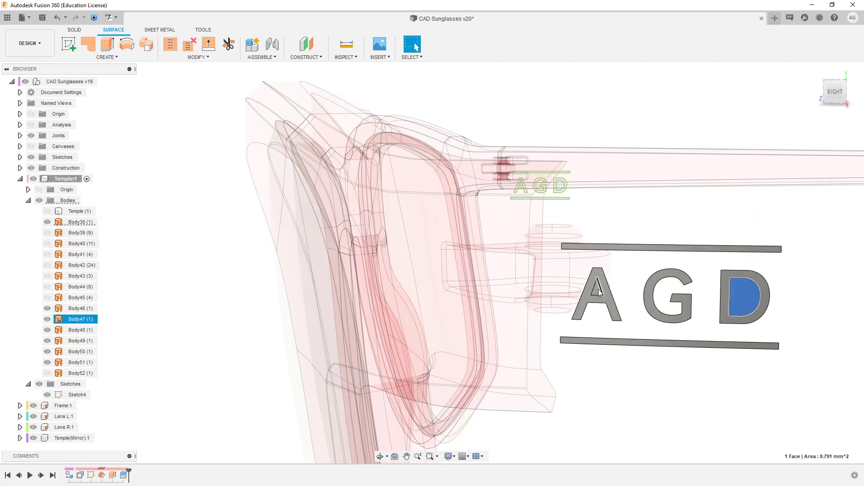
key(v)
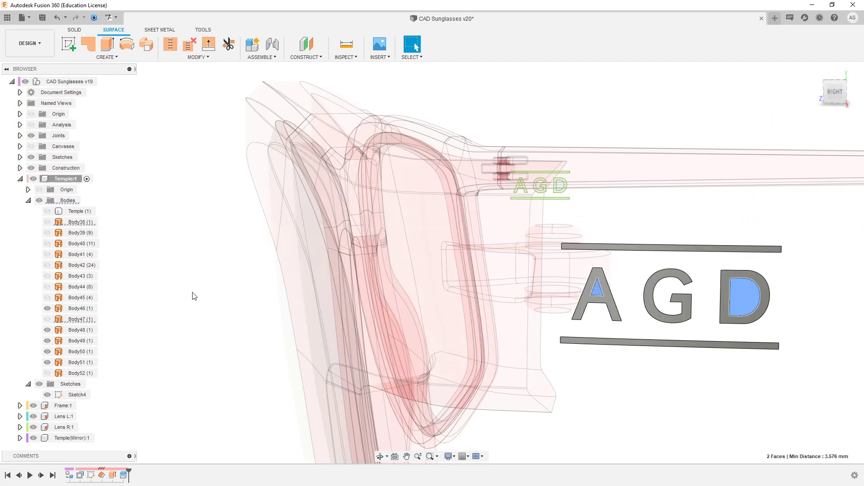
Step: Remove the hidden bodies Body38 to Body45, Body47 and Body52 from the Temple component using the Remove command
click(72, 299)
shift+click(74, 222)
ctrl+click(77, 319)
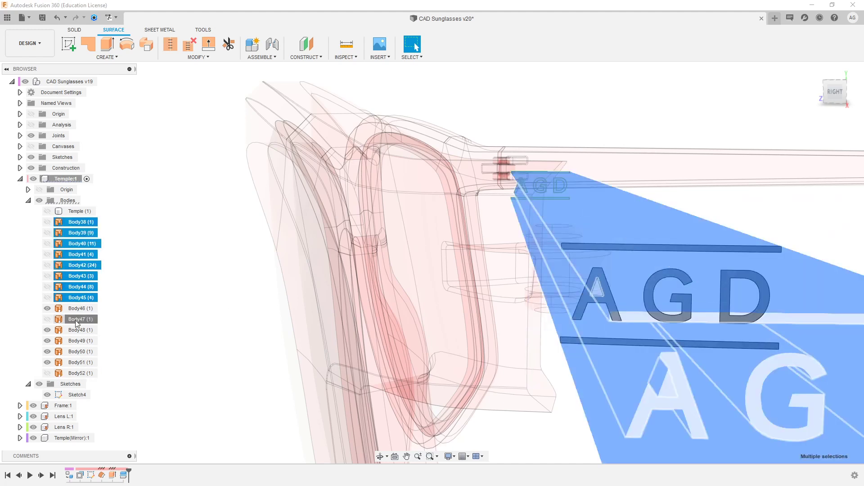
ctrl+click(72, 373)
scroll(275, 299, down, 2)
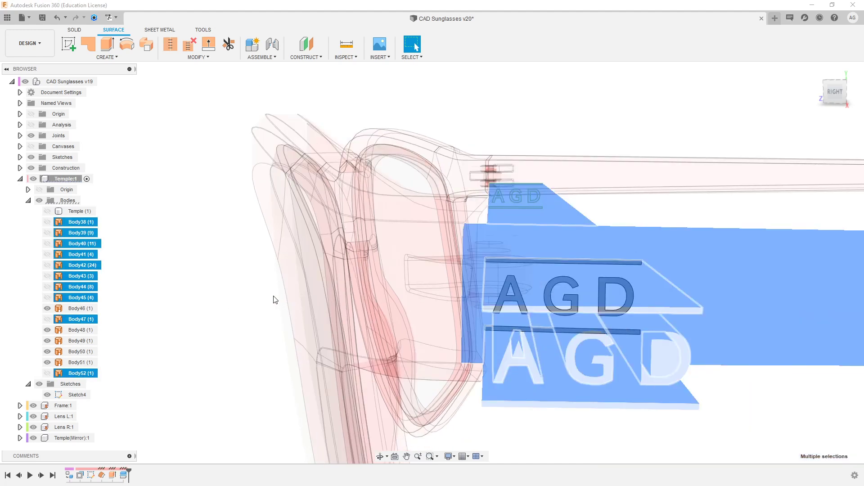
right_click(151, 293)
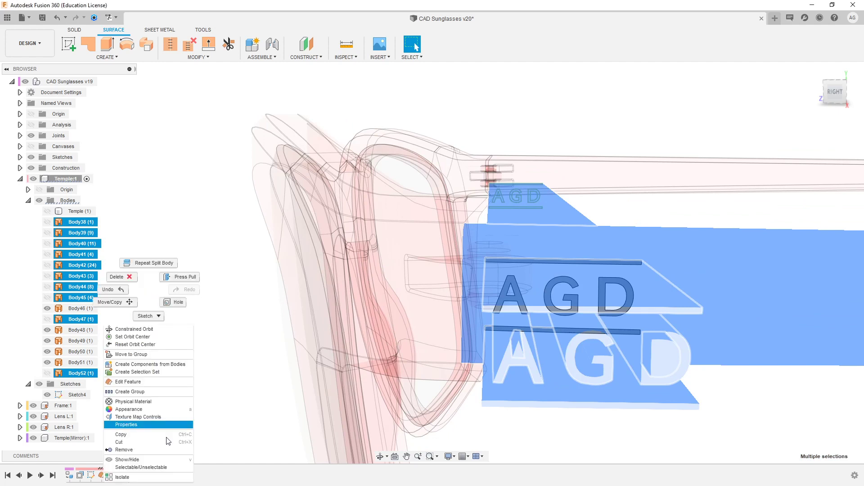
click(149, 450)
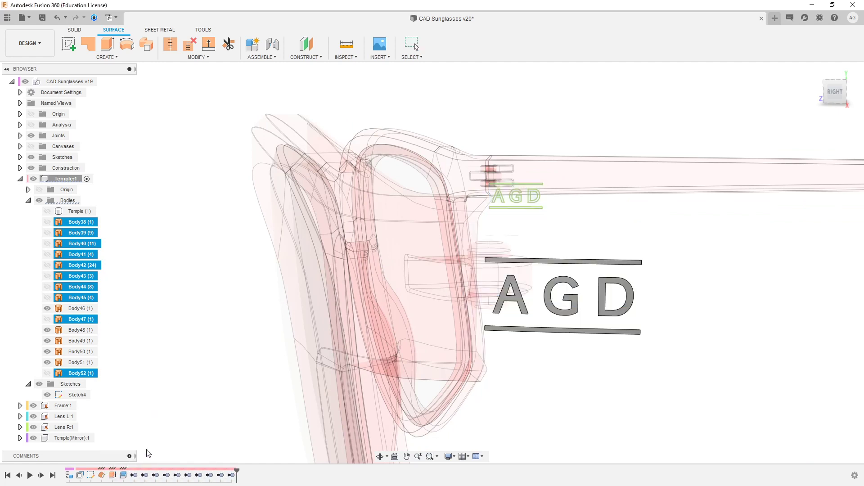
Step: Group all the consecutive Remove features at the end of the timeline into one timeline group
scroll(588, 283, up, 2)
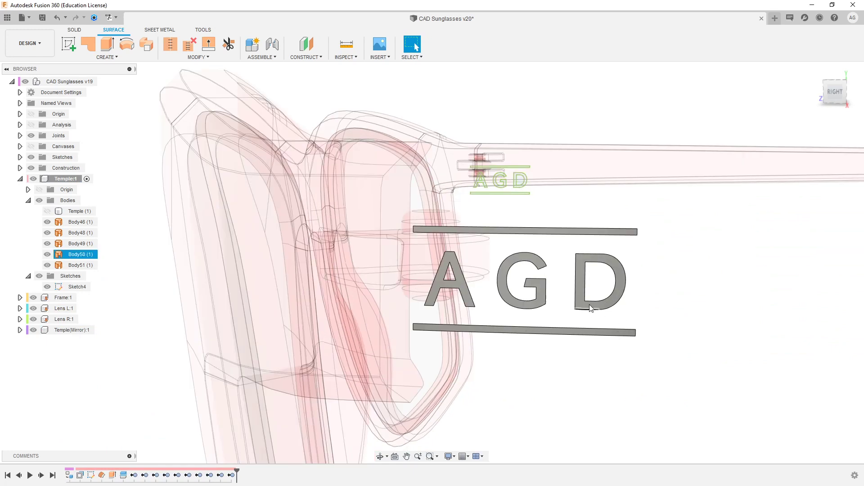
shift+middle_drag(588, 284, 612, 312)
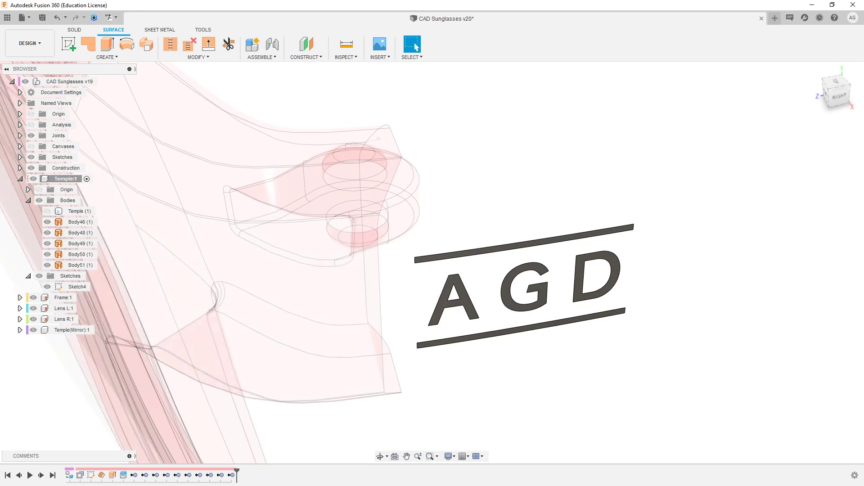
click(133, 475)
shift+click(230, 476)
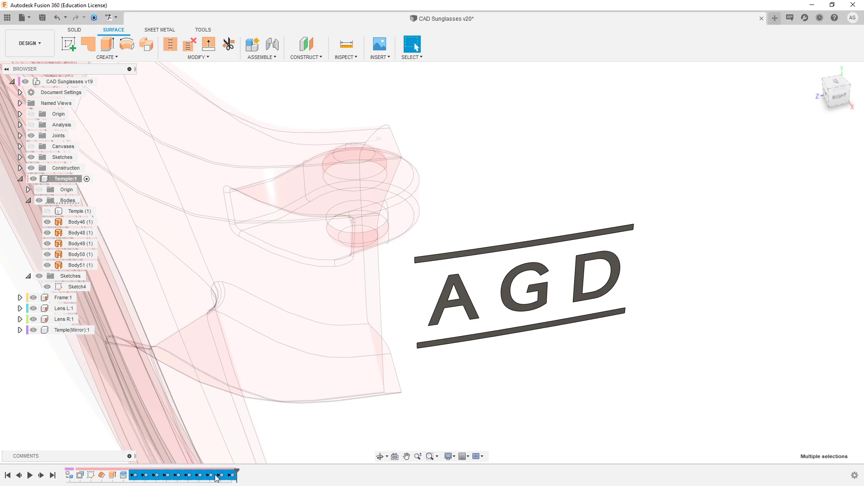
right_click(216, 478)
click(252, 422)
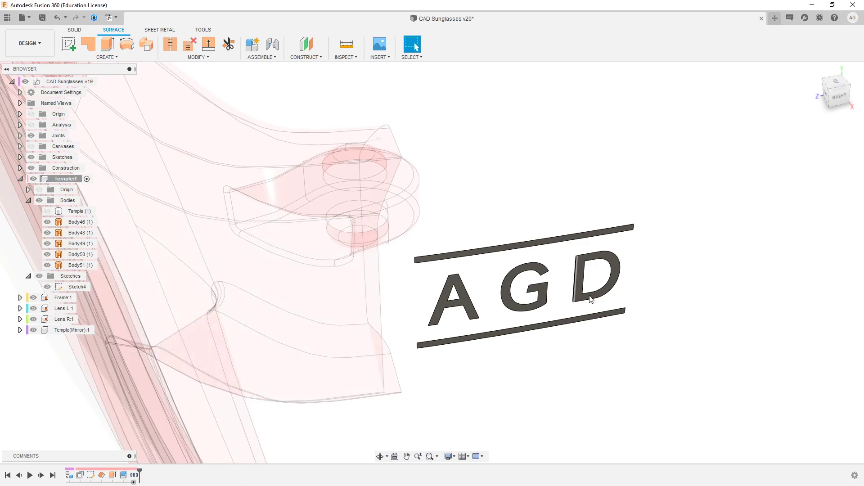
Step: Create a new group named Logo under the Temple component's bodies
shift+middle_drag(583, 293, 405, 288)
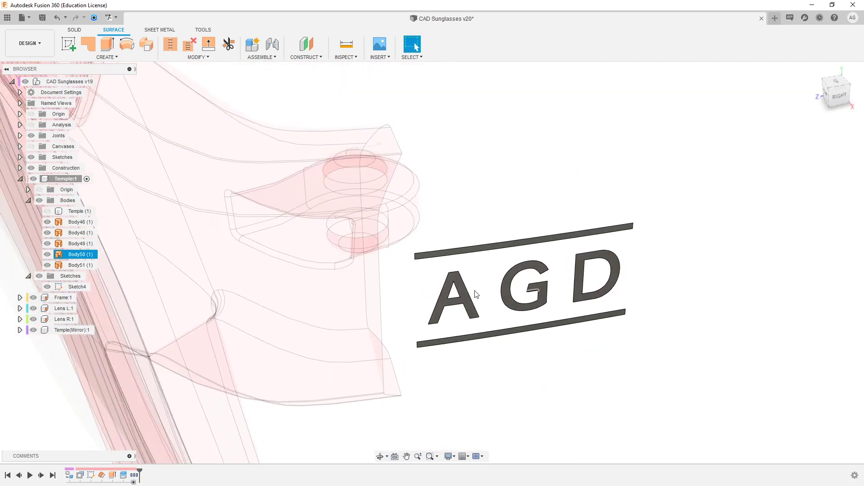
click(75, 223)
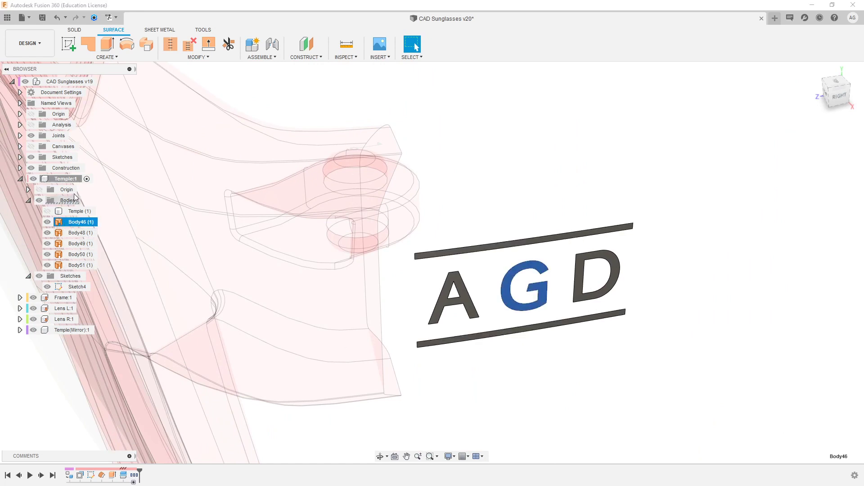
click(67, 201)
right_click(66, 203)
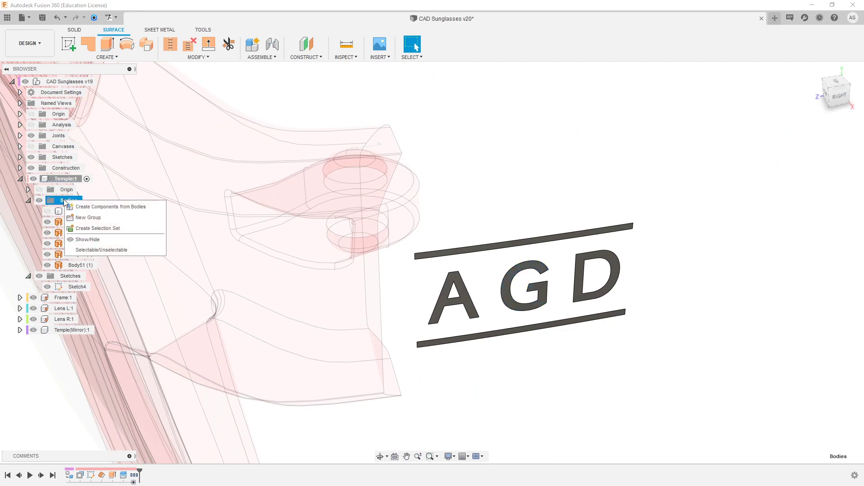
click(81, 217)
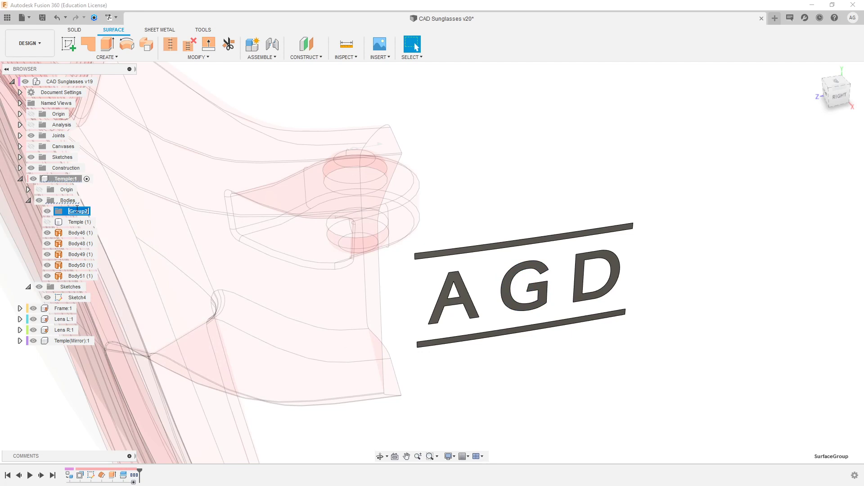
key(Return)
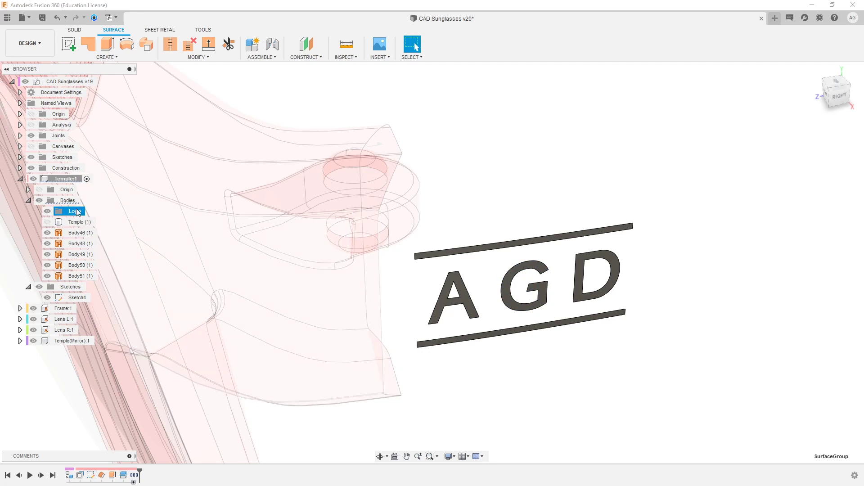
Step: Move the five logo surface bodies, Body46 and Body48 to Body51, into the Logo group
click(77, 232)
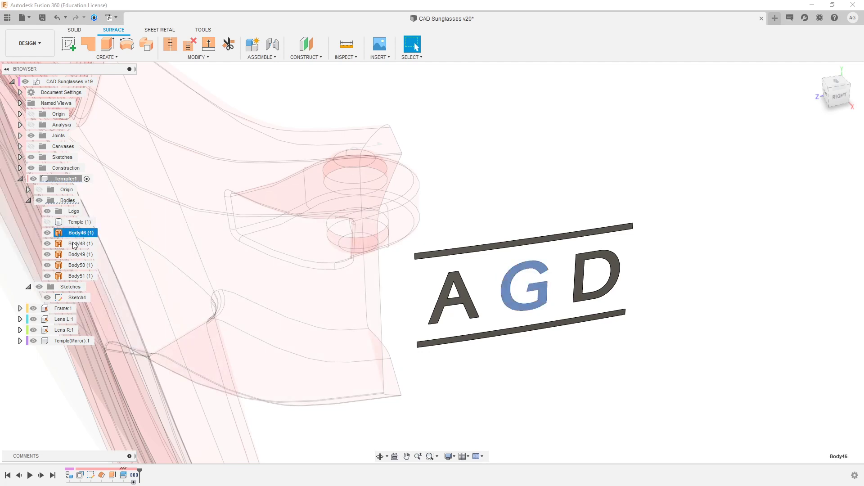
shift+click(74, 276)
drag(72, 233, 71, 212)
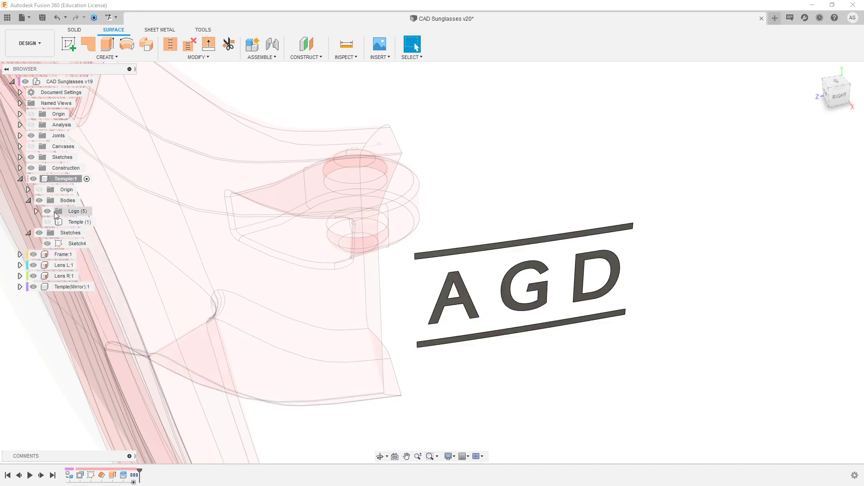
click(65, 211)
click(515, 198)
scroll(550, 264, down, 4)
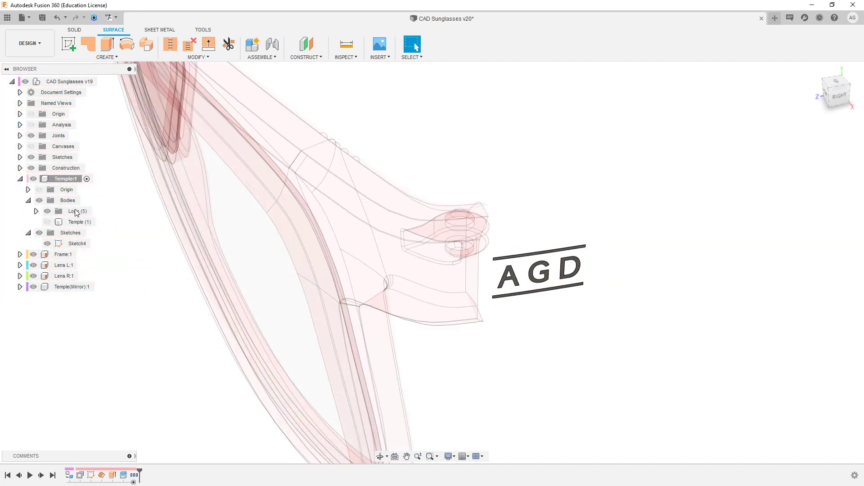
Step: Show the hidden solid Temple body together with the logo surfaces
click(76, 212)
click(145, 214)
click(47, 223)
Step: Examine from several angles how the AGD letters and bars lie on the temple's outer face
shift+middle_drag(571, 331, 534, 287)
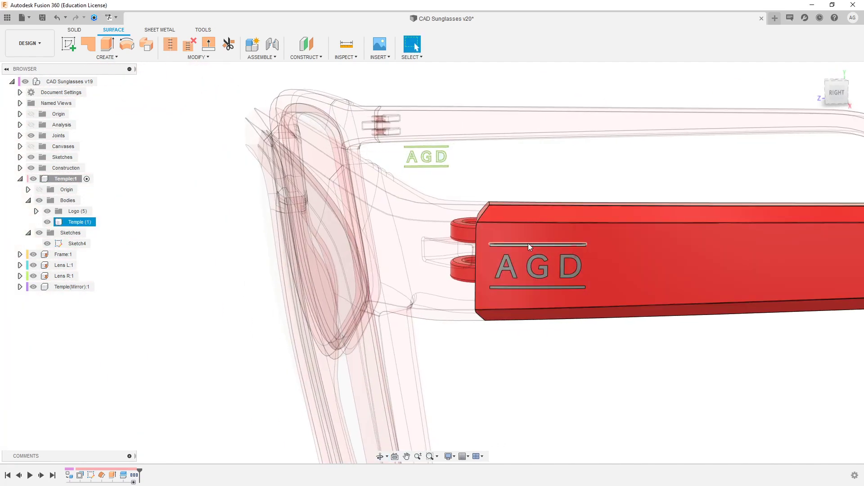
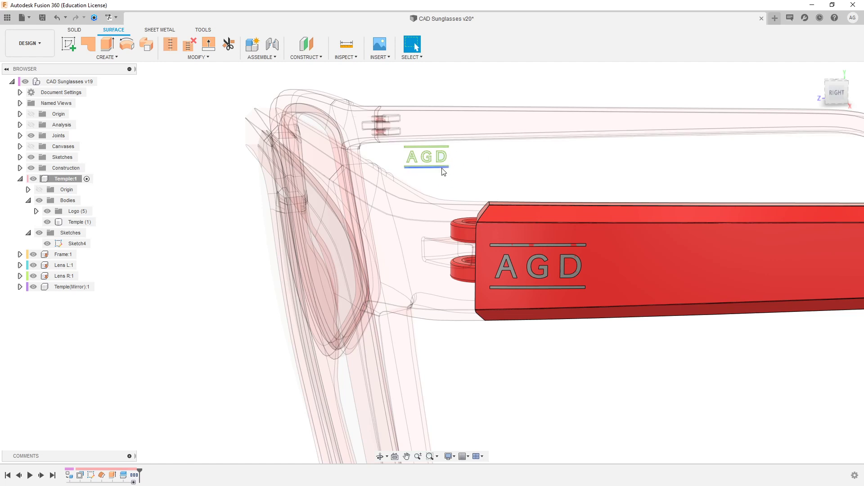
click(570, 210)
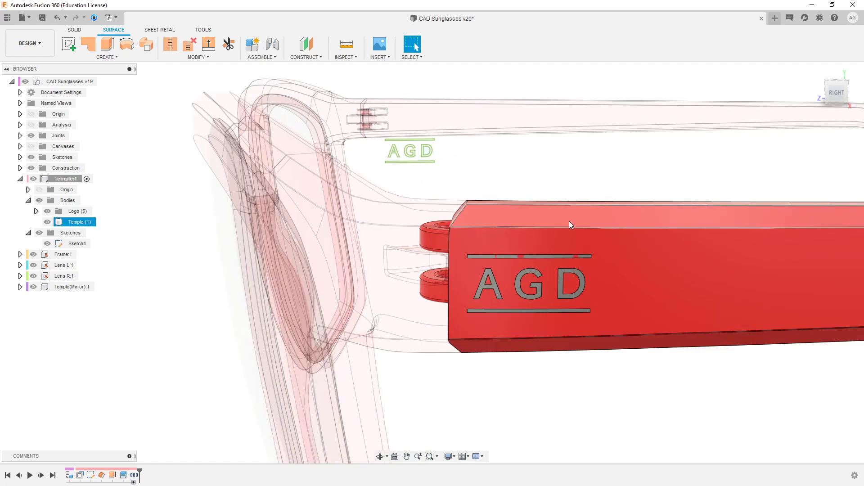
scroll(574, 225, up, 4)
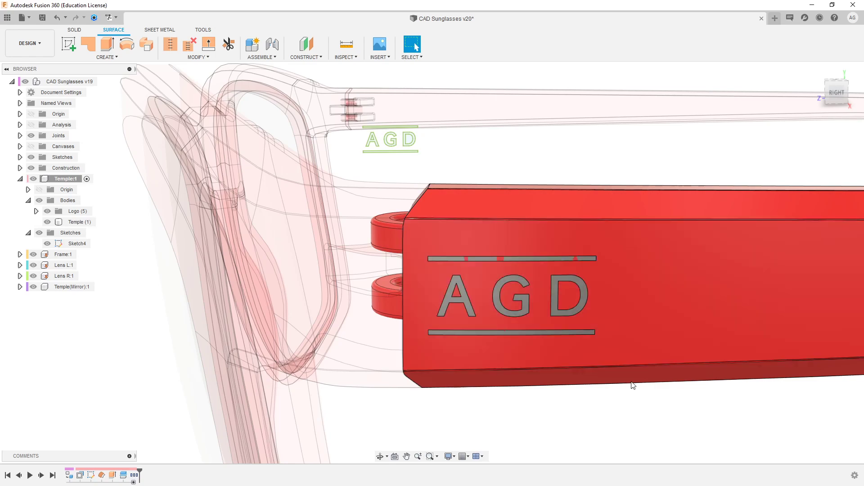
shift+middle_drag(579, 346, 608, 342)
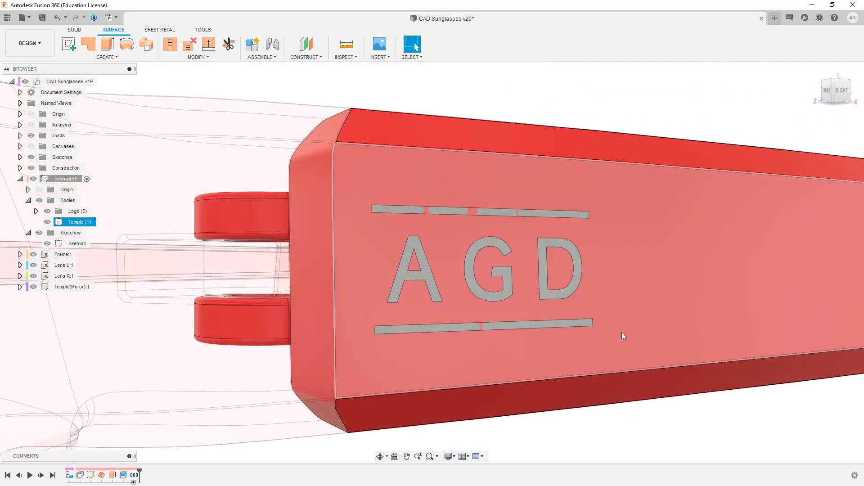
scroll(702, 335, down, 3)
click(746, 404)
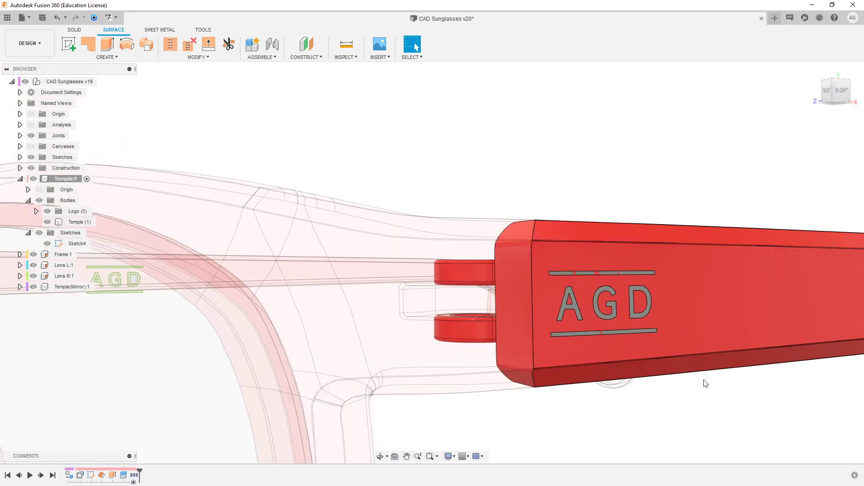
shift+middle_drag(703, 380, 679, 403)
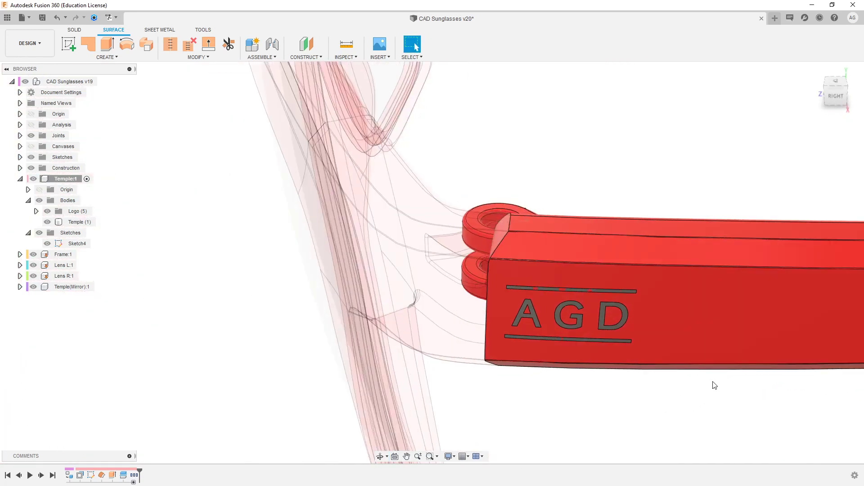
click(724, 339)
Step: Create a selection set from the five surface bodies in the Logo group, Body46 and Body48 to Body51
click(36, 211)
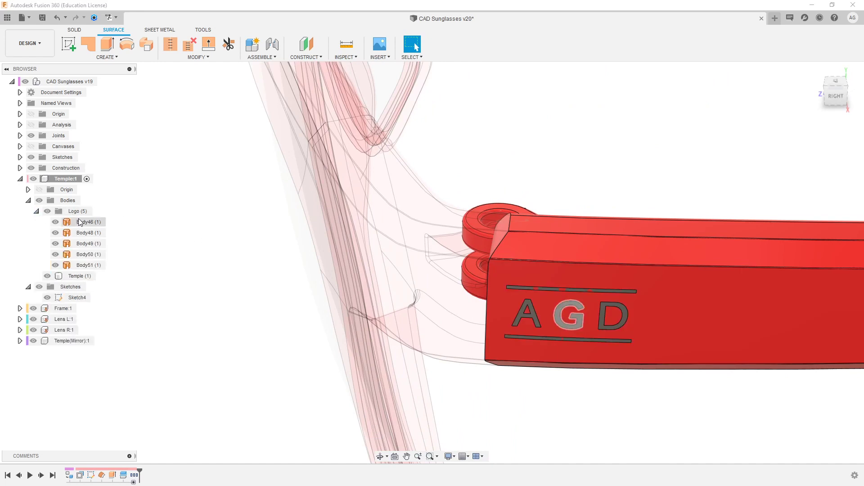
click(122, 60)
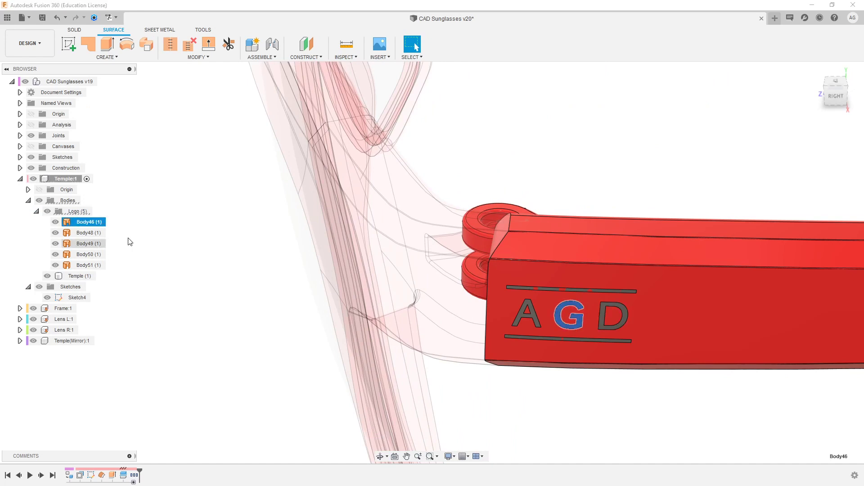
click(88, 212)
click(100, 222)
shift+click(100, 266)
right_click(99, 267)
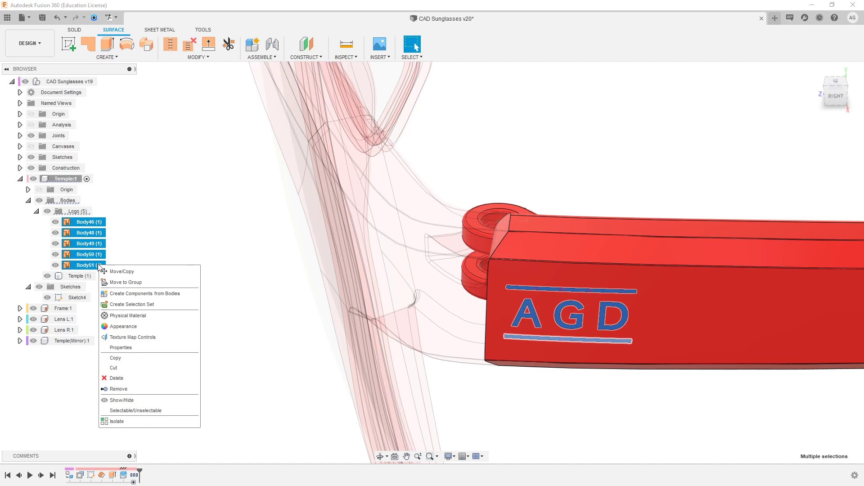
click(126, 306)
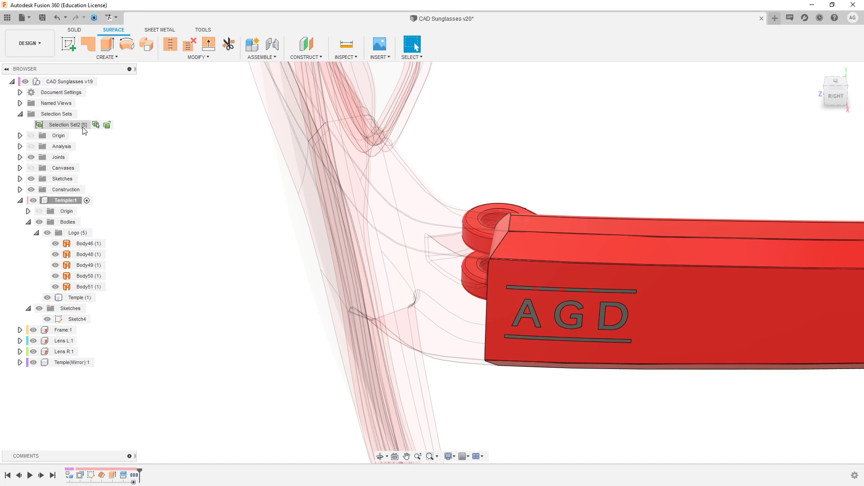
Step: Collapse the Logo group and select its five bodies through the new selection set
click(96, 126)
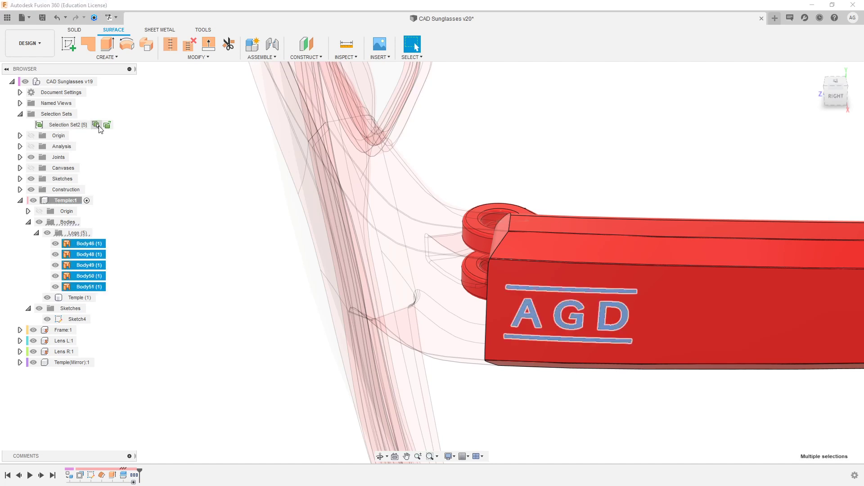
click(37, 233)
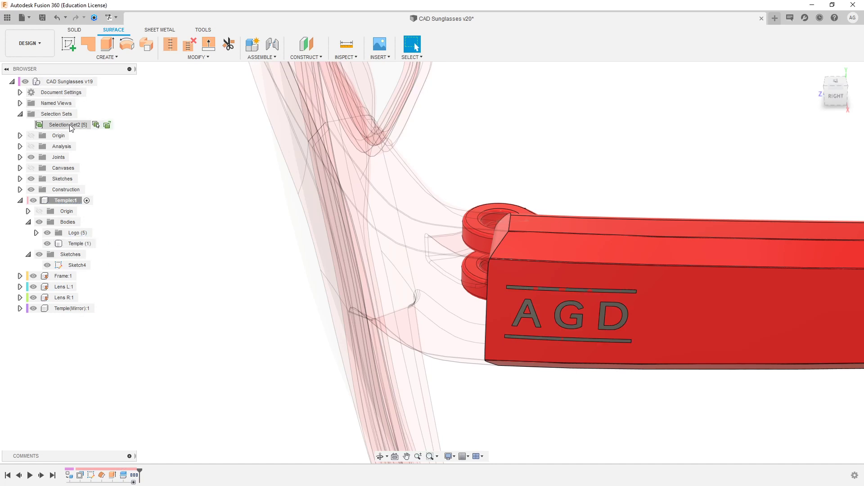
click(96, 126)
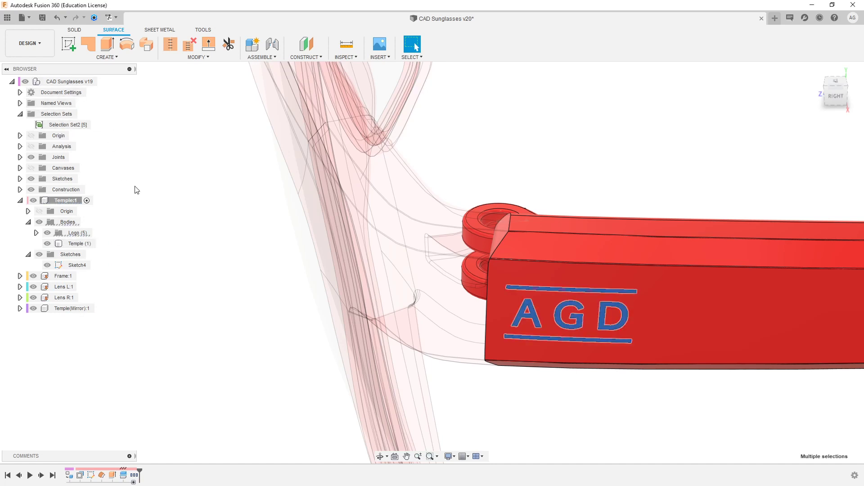
Step: Thicken the selection set's five logo surfaces by 0.10 mm with Symmetric direction and New Body operation
click(136, 57)
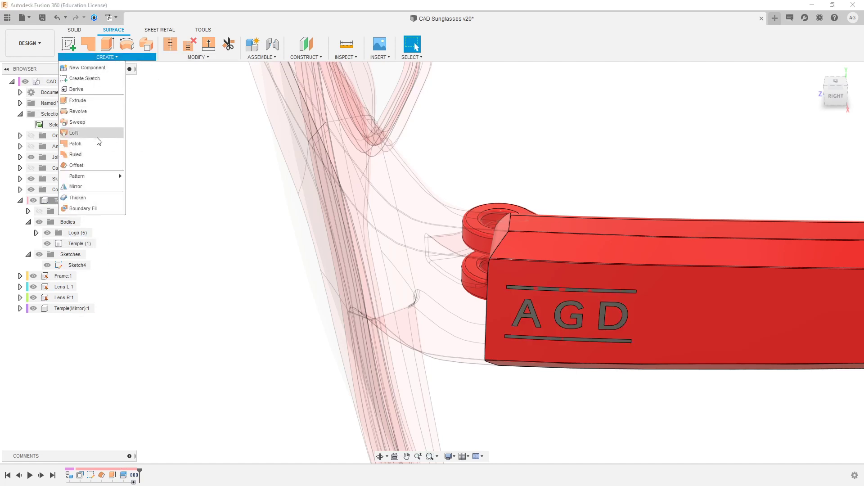
click(96, 197)
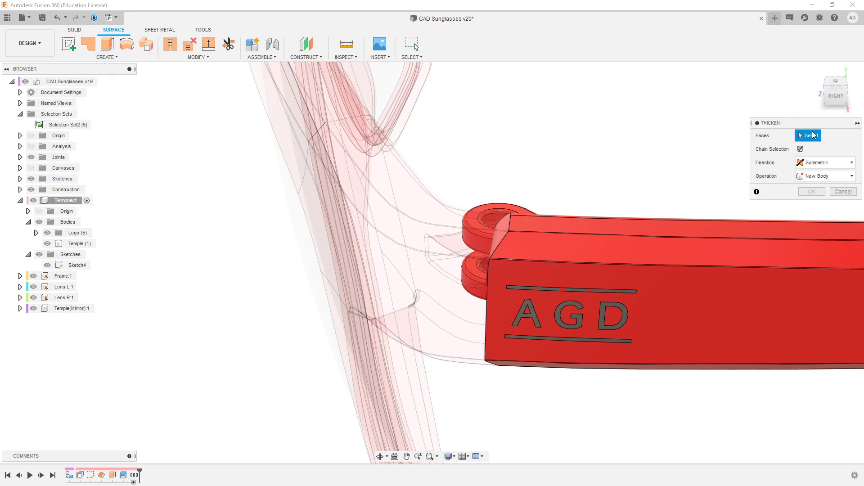
click(96, 126)
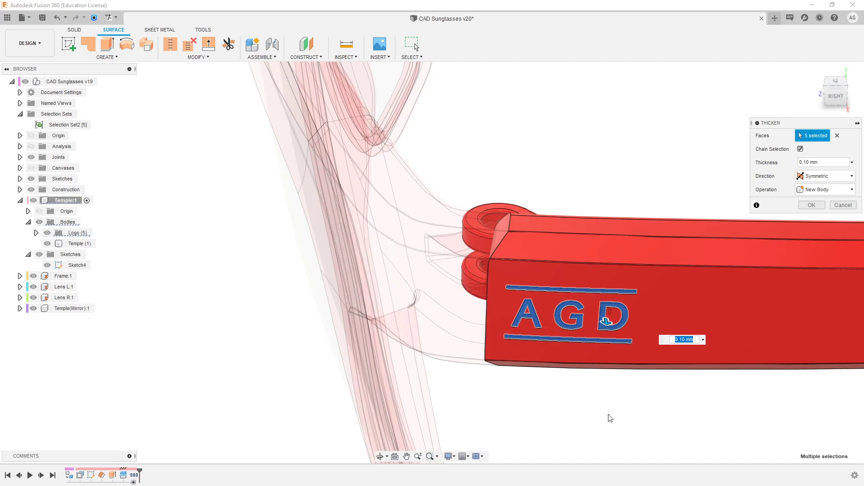
scroll(604, 378, up, 4)
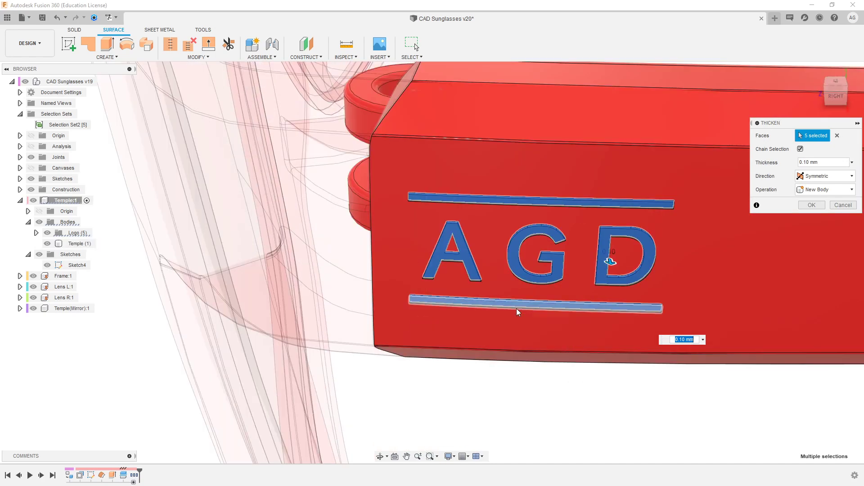
scroll(562, 318, down, 3)
mouse_move(563, 317)
shift+middle_down()
mouse_move(625, 316)
mouse_move(630, 305)
mouse_move(583, 359)
mouse_move(592, 362)
mouse_move(564, 317)
shift+middle_up()
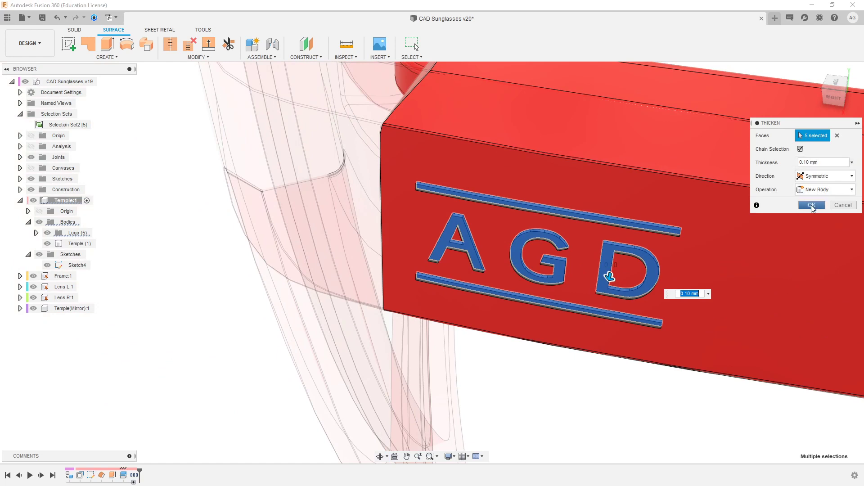
click(812, 205)
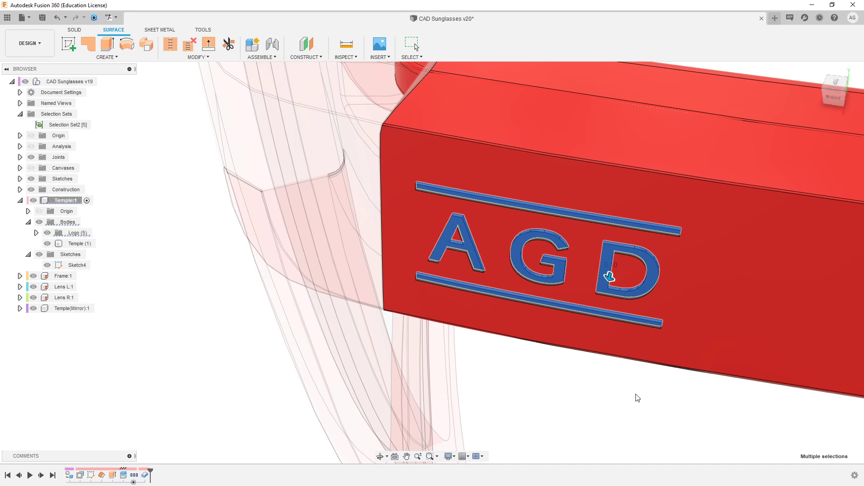
Step: Inspect the thickened logo bodies edge-on from the top, close up against the temple's outer face
click(833, 81)
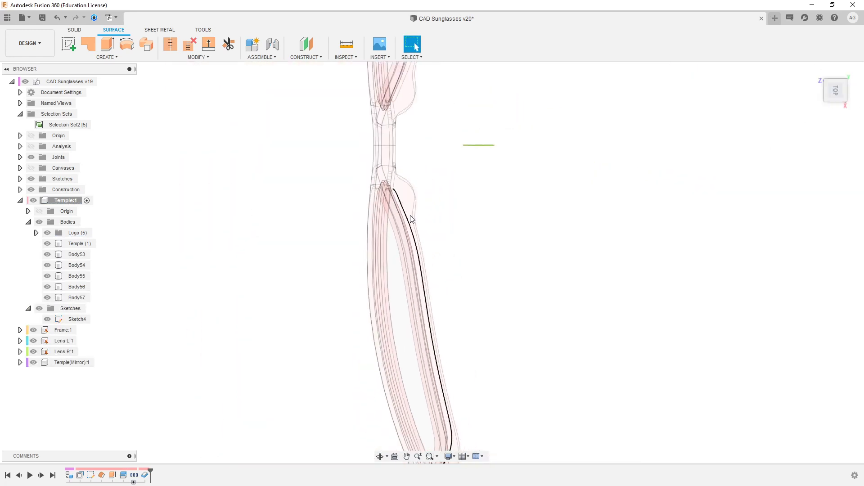
scroll(410, 216, down, 4)
scroll(450, 360, up, 10)
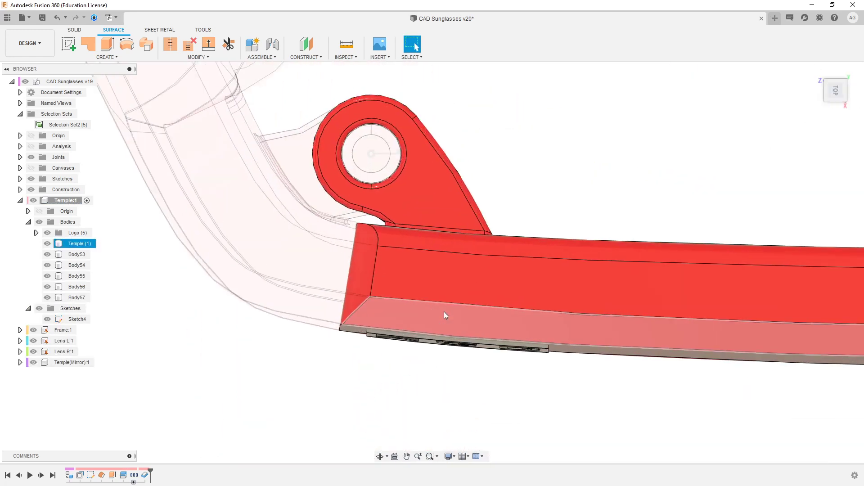
scroll(443, 312, up, 6)
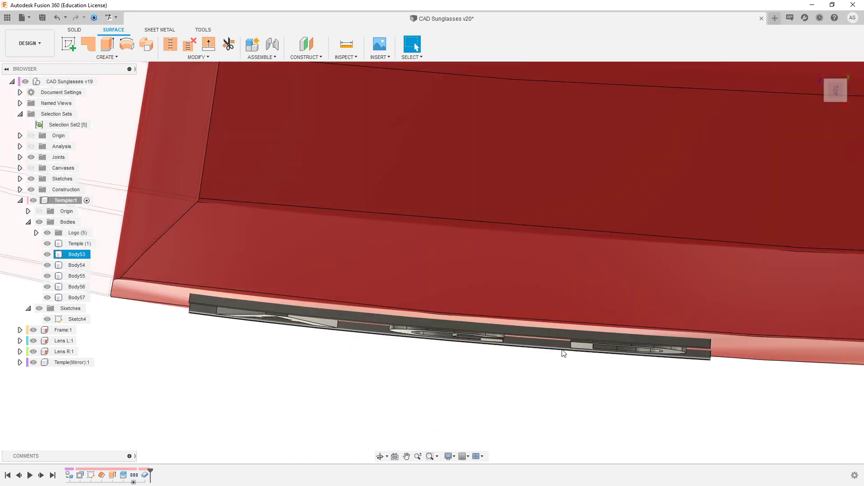
Step: Set the visual style to Wireframe to see the thickened logo bodies through the temple
click(449, 456)
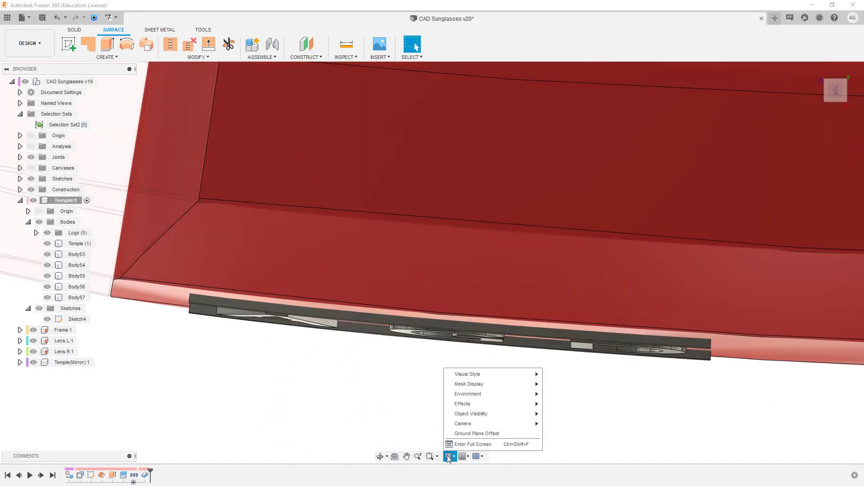
mouse_move(498, 377)
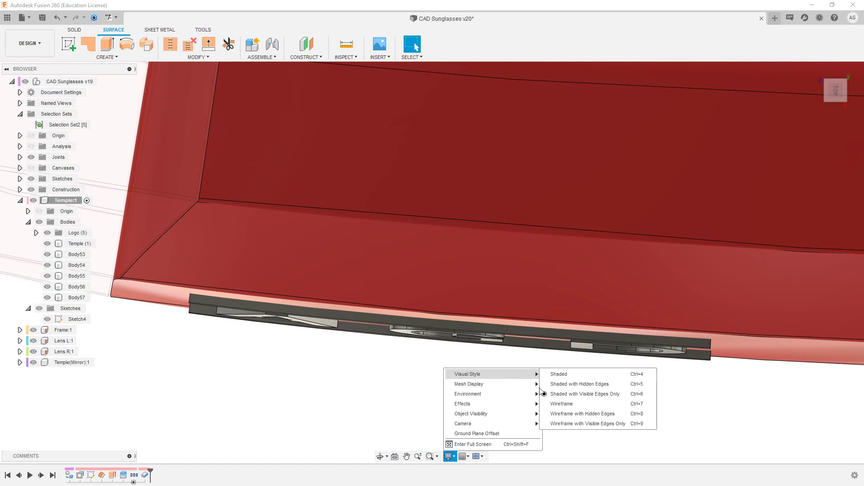
click(562, 407)
scroll(229, 307, up, 1)
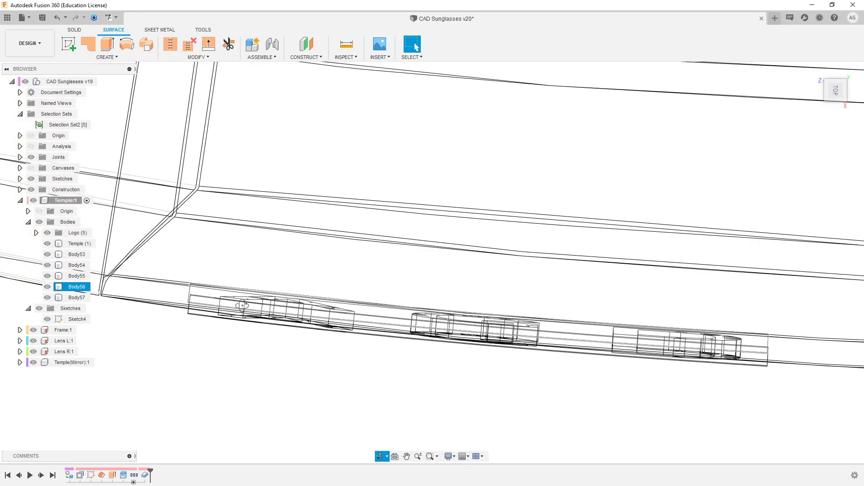
Step: Examine from the front how deep the thickened logo bodies sit in the temple's outer face near the hinge
shift+middle_drag(242, 306, 258, 304)
key(Escape)
middle_click(461, 283)
middle_click(462, 283)
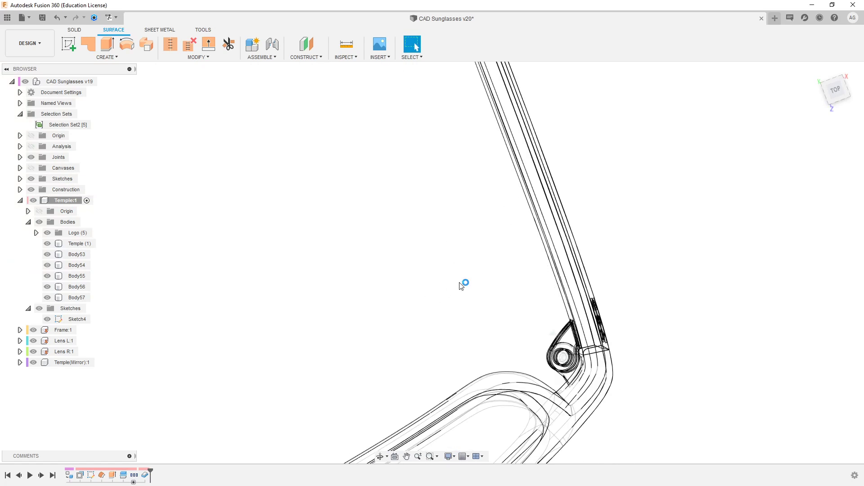
scroll(610, 316, up, 4)
click(612, 326)
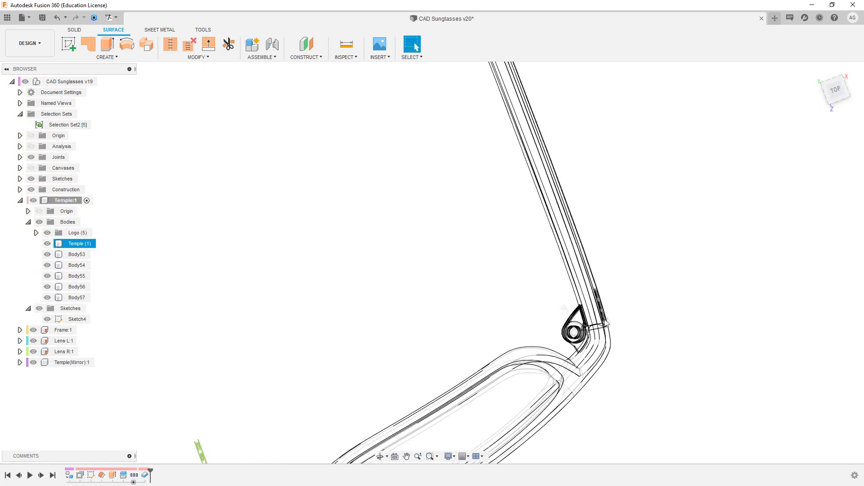
shift+middle_drag(612, 326, 584, 230)
click(619, 331)
scroll(619, 328, up, 4)
scroll(615, 318, up, 3)
scroll(561, 227, down, 4)
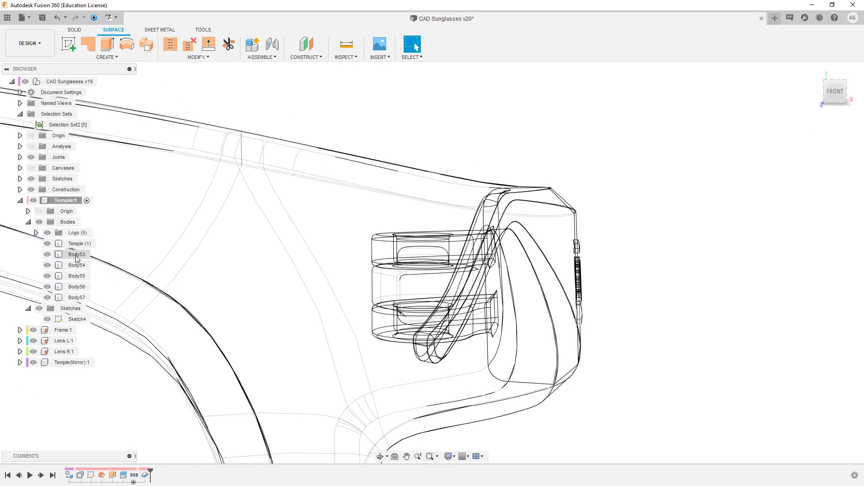
Step: Move the solid bodies Body53 to Body57 into the Logo group and expand the group
click(76, 254)
shift+click(77, 297)
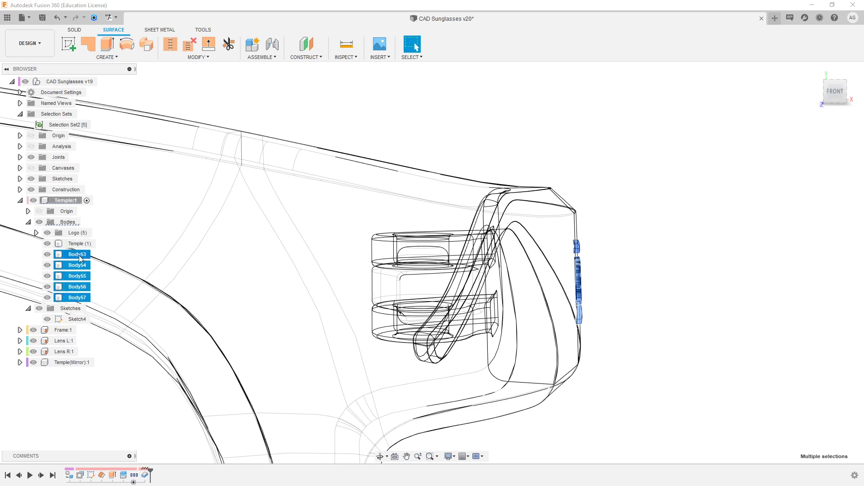
drag(75, 255, 79, 233)
click(36, 233)
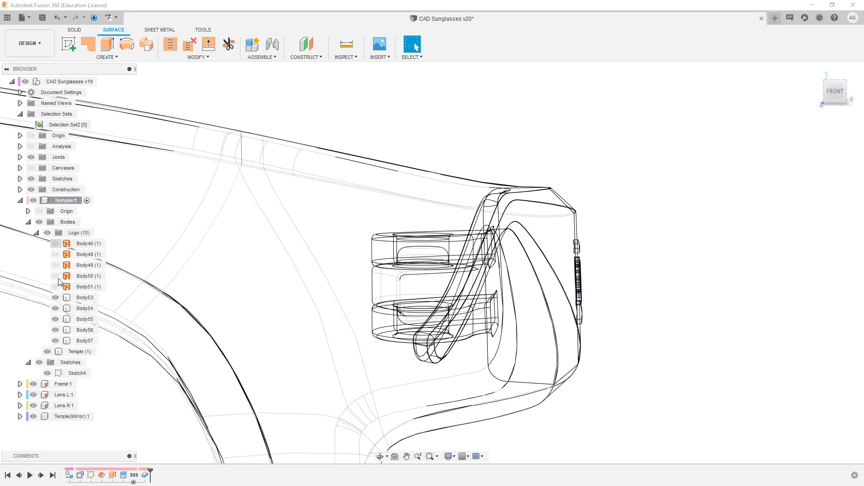
Step: Create a selection set from the five solid logo bodies, Body53 to Body57
click(85, 301)
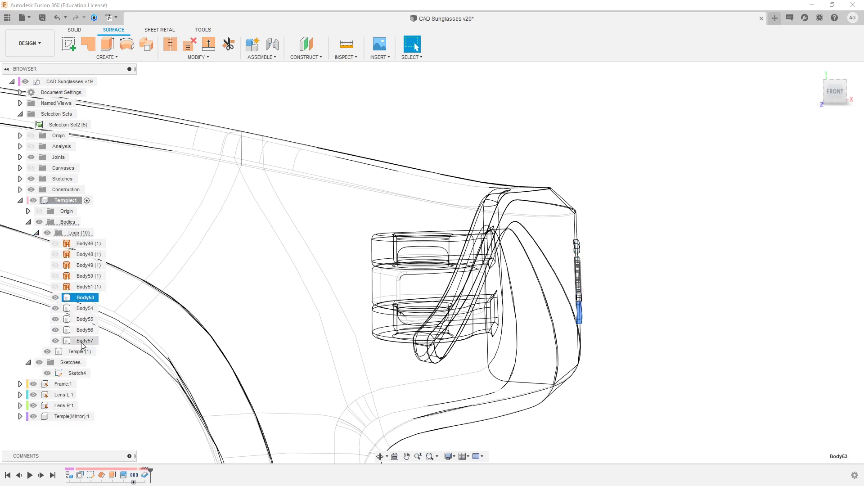
shift+click(83, 341)
right_click(83, 342)
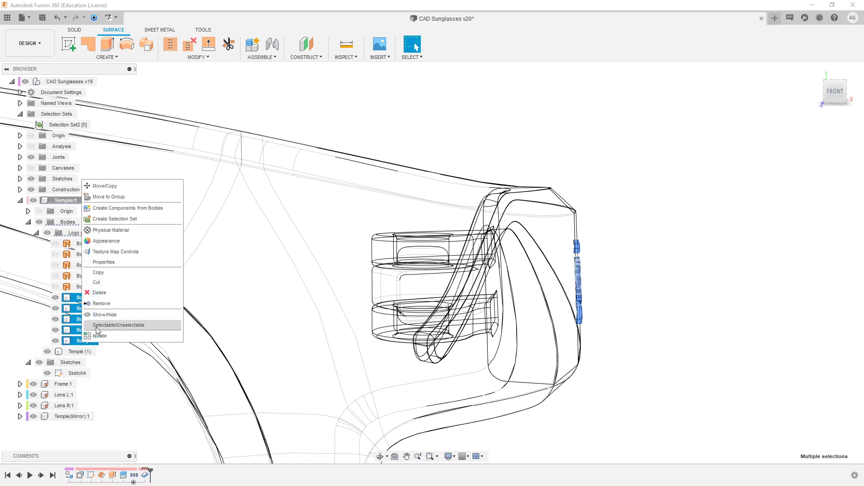
click(96, 326)
right_click(91, 341)
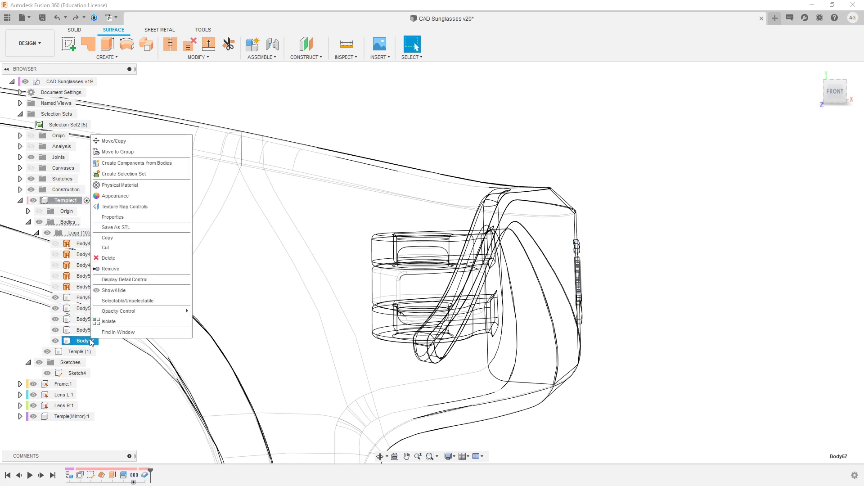
shift+click(72, 295)
right_click(72, 296)
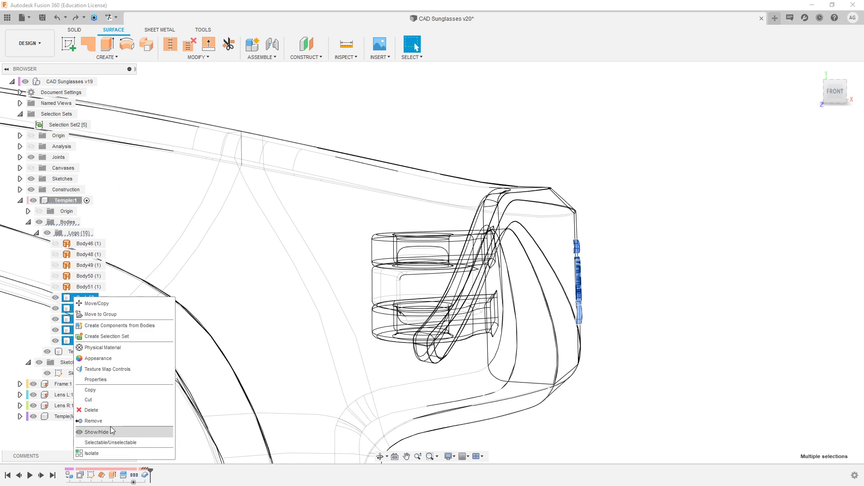
click(108, 336)
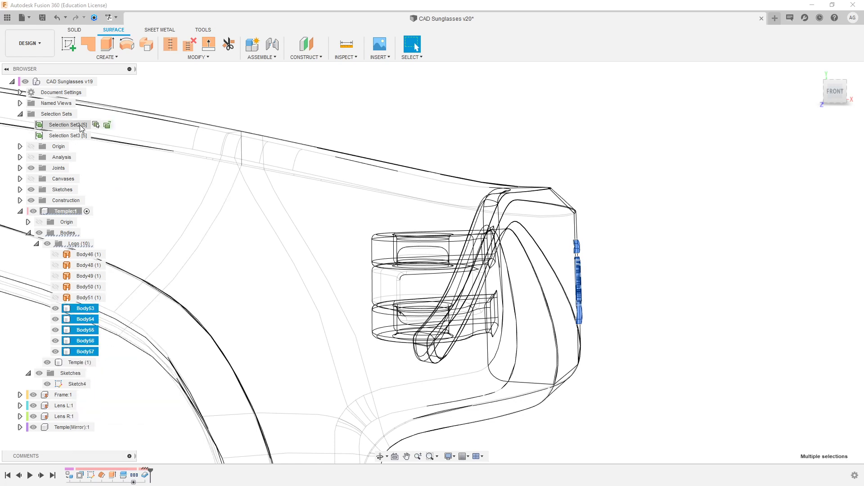
Step: Check the new selection set's bodies, and delete the old Selection Set2 of surface bodies
click(83, 140)
click(98, 136)
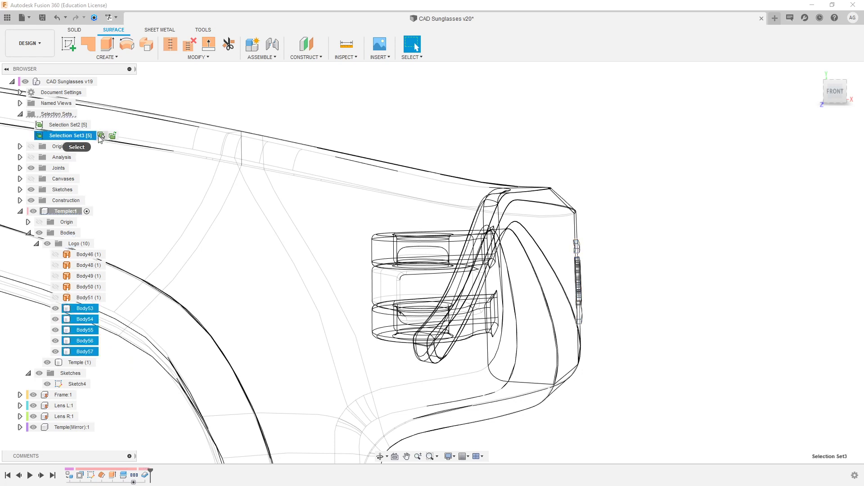
right_click(85, 125)
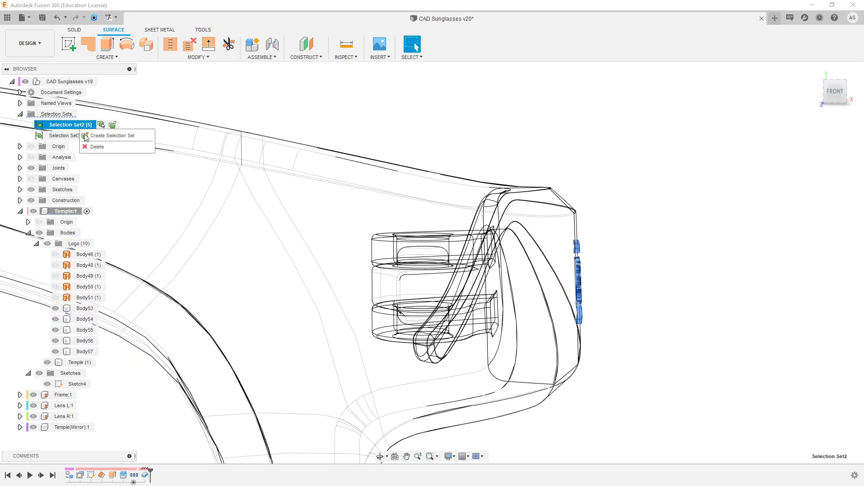
click(97, 143)
Step: Remove the five surface bodies, Body46 and Body48 to Body51, from the Logo group
click(88, 245)
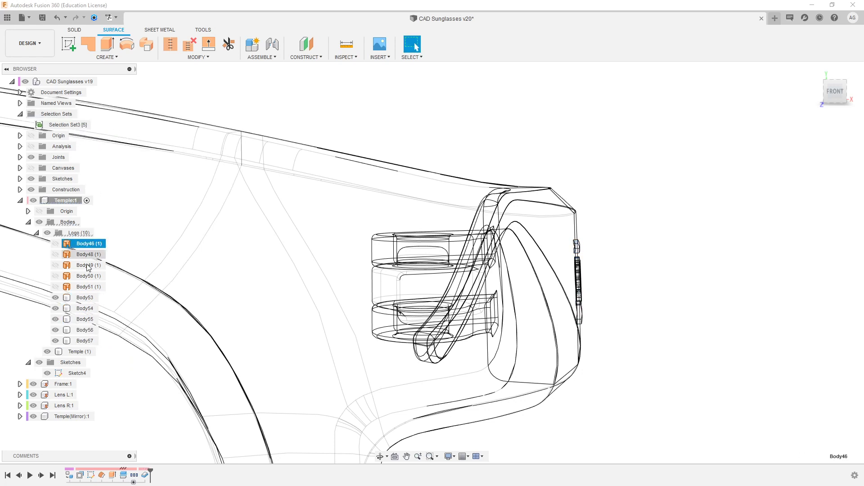
shift+click(89, 286)
right_click(90, 287)
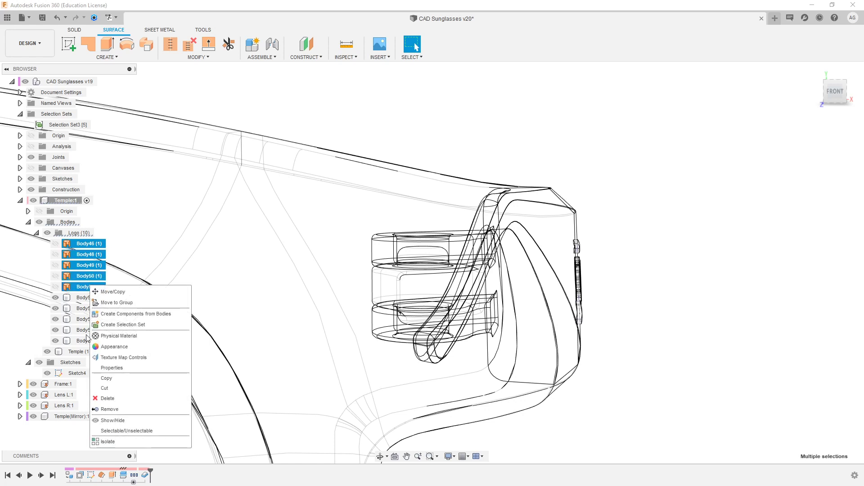
click(109, 409)
Step: Group the five Remove features in the timeline
shift+click(198, 476)
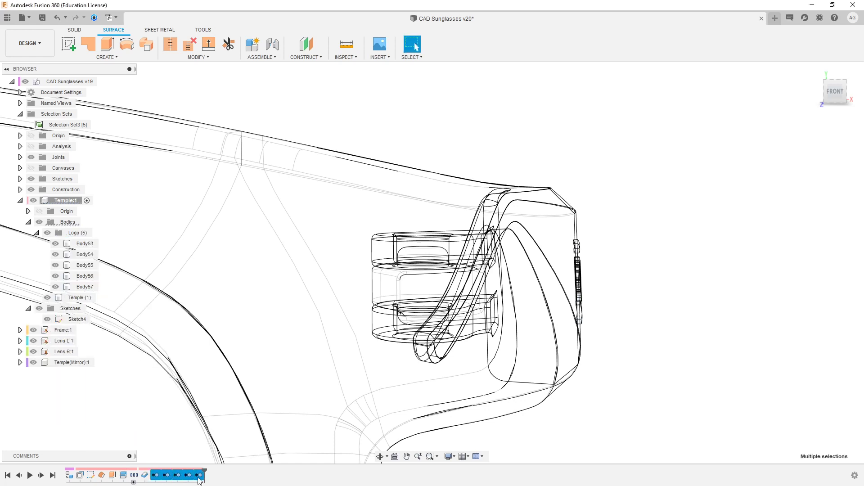
right_click(199, 477)
click(216, 428)
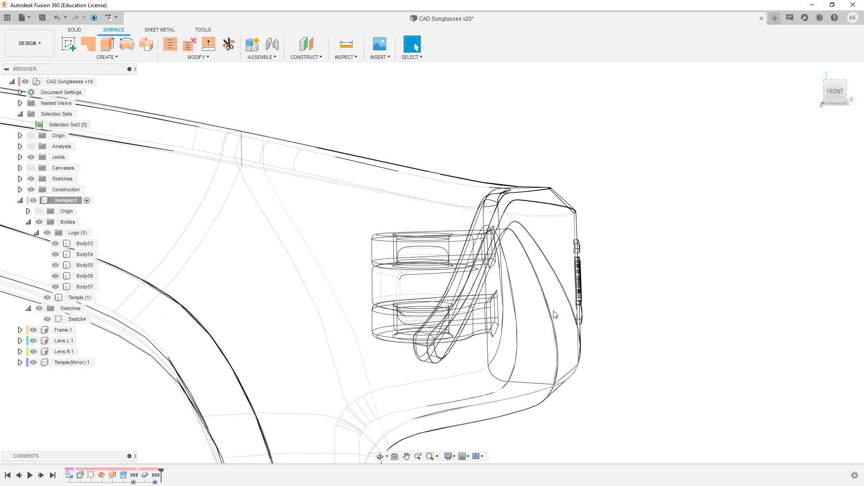
Step: Set the visual style to Shaded with Visible Edges Only for a close view of the AGD logo
shift+middle_drag(640, 288, 547, 308)
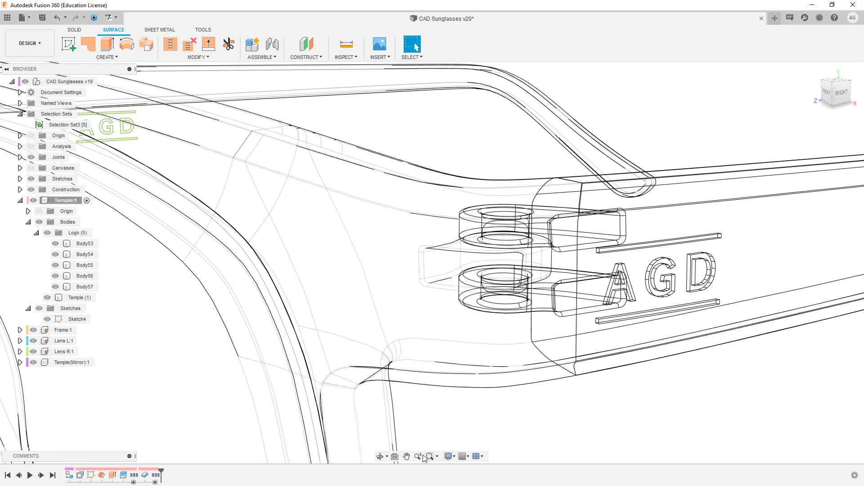
click(449, 457)
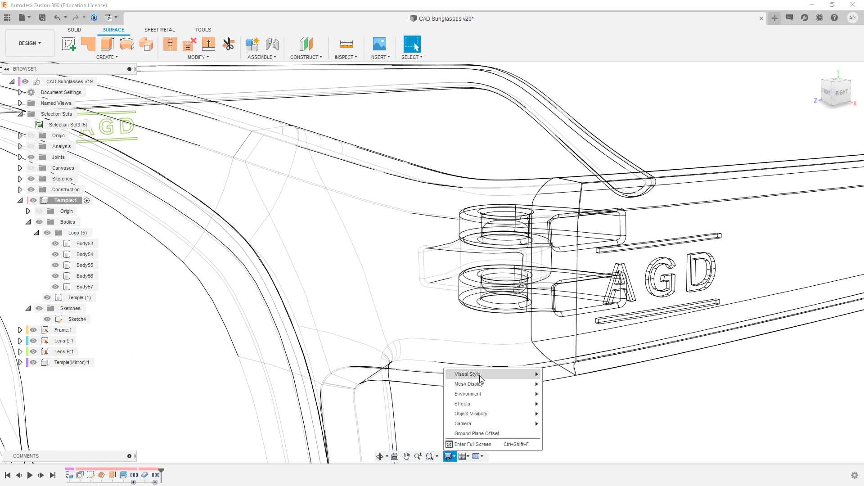
mouse_move(534, 376)
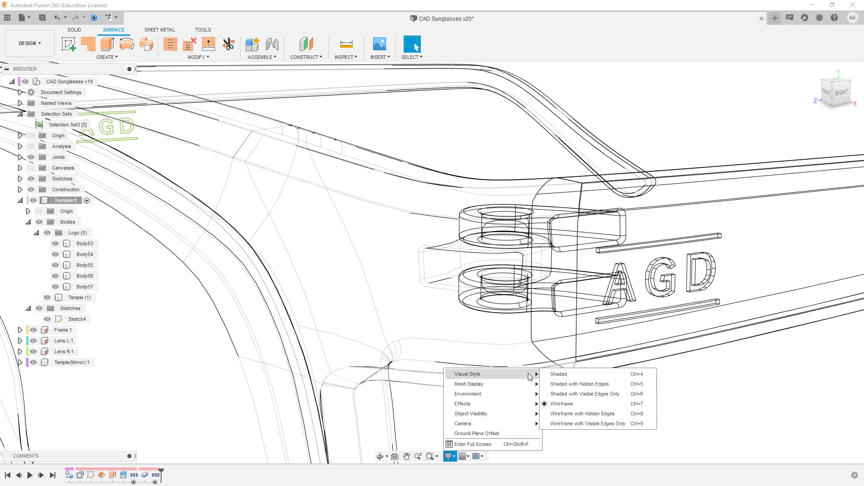
click(580, 395)
scroll(742, 261, up, 5)
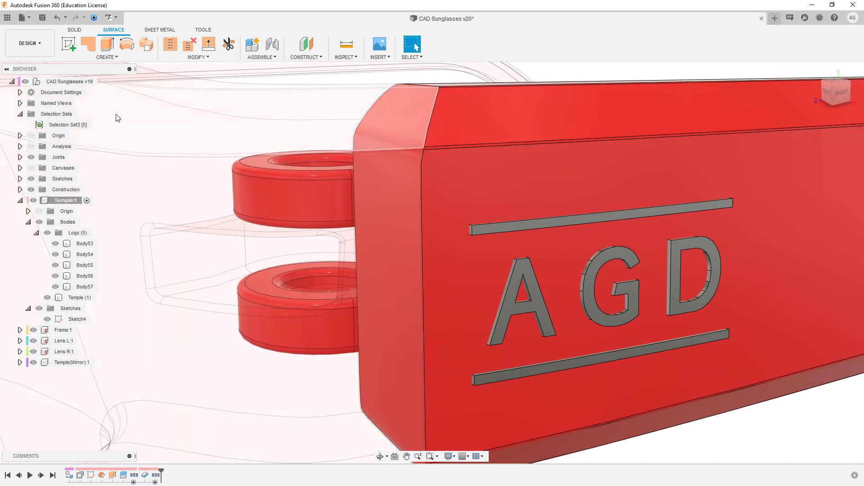
Step: Cut the five logo bodies of Selection Set3 out of the Temple body with Combine, keeping the tool bodies
click(198, 57)
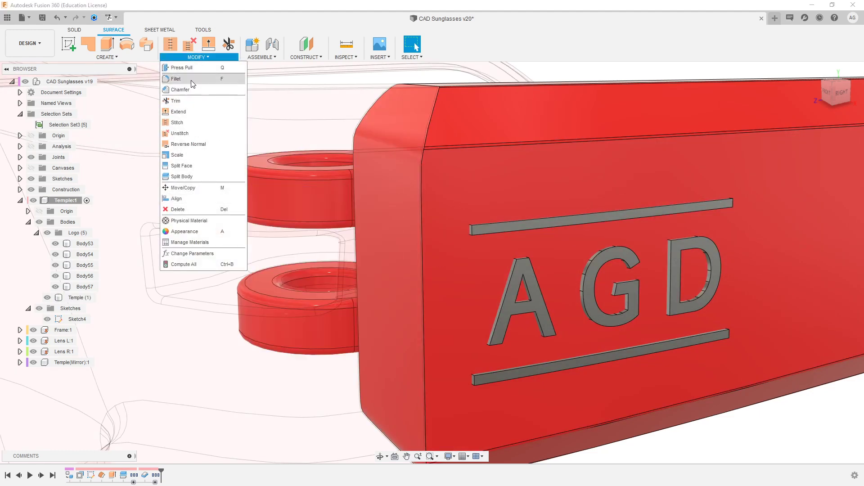
click(85, 31)
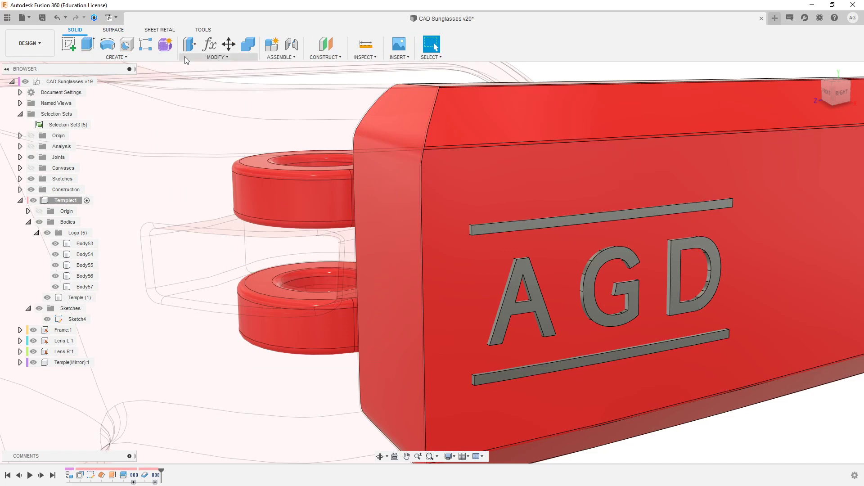
click(247, 44)
click(558, 149)
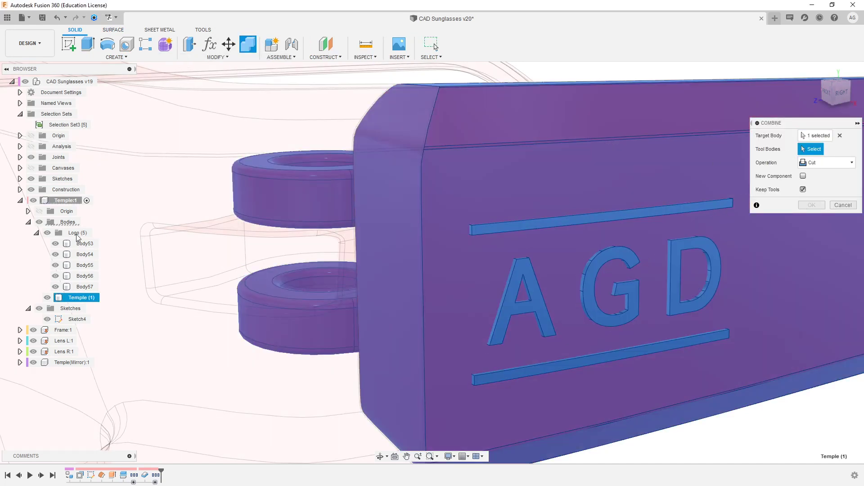
click(95, 125)
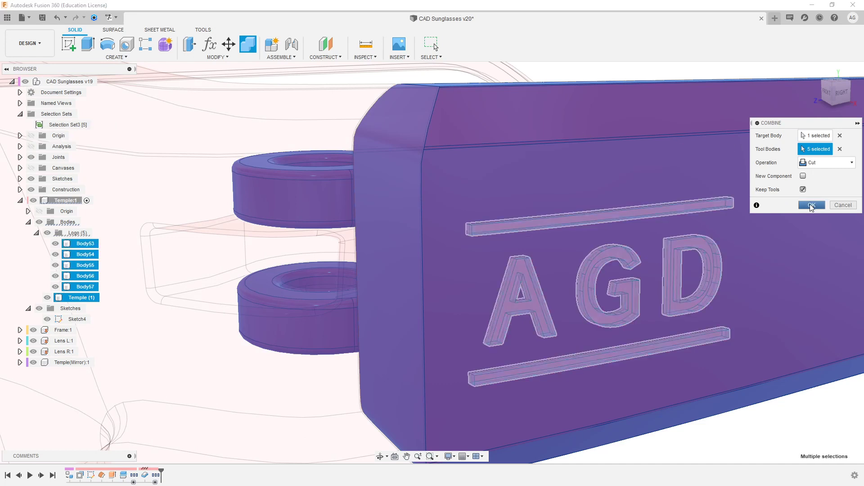
click(811, 204)
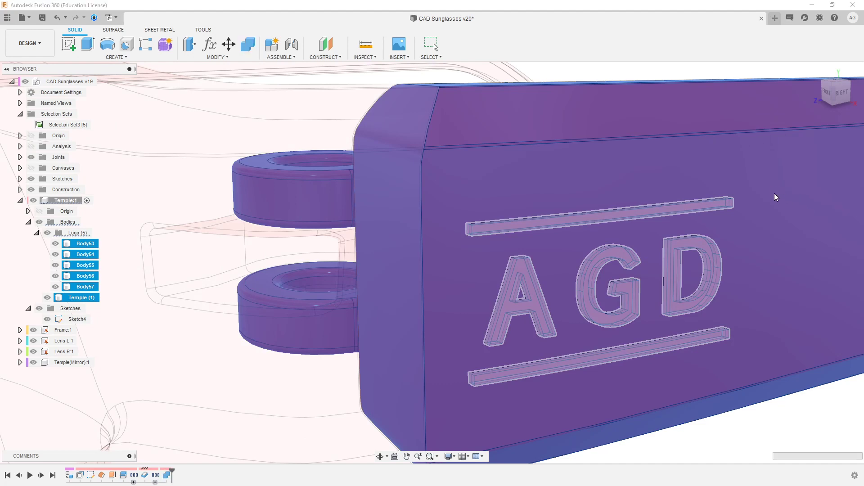
Step: Activate the top-level CAD Sunglasses component and hide Sketch4 in the Temple component
scroll(585, 316, down, 3)
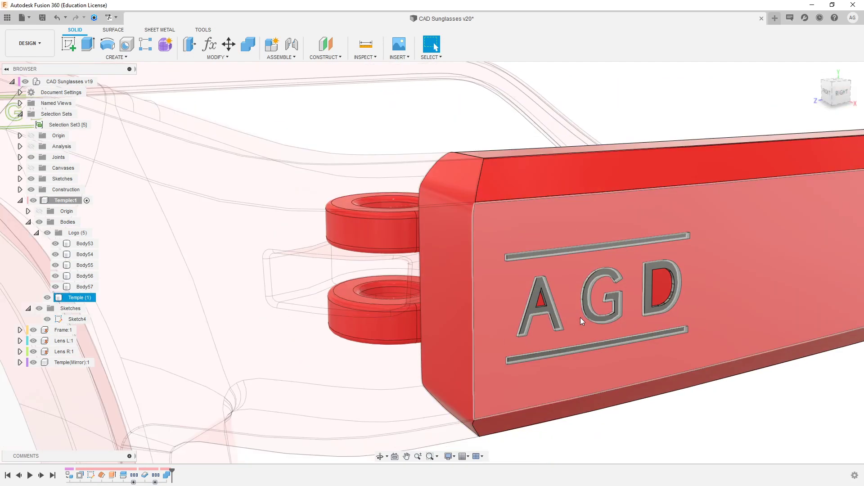
click(839, 96)
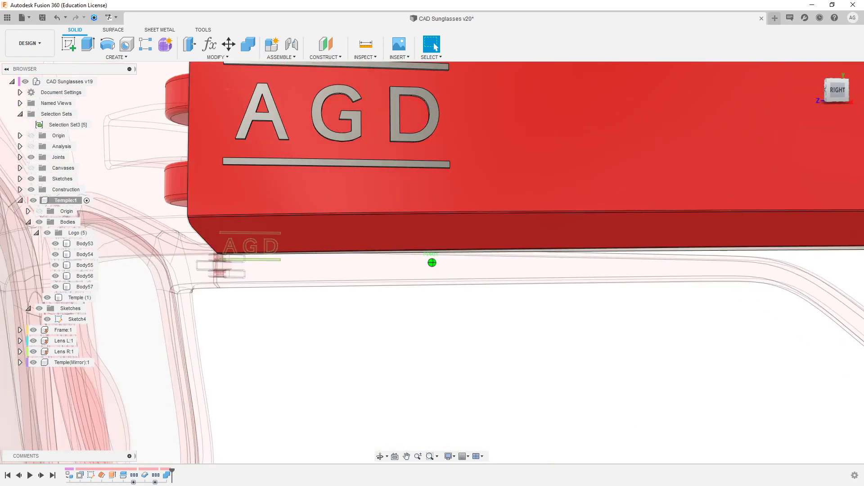
scroll(587, 225, down, 5)
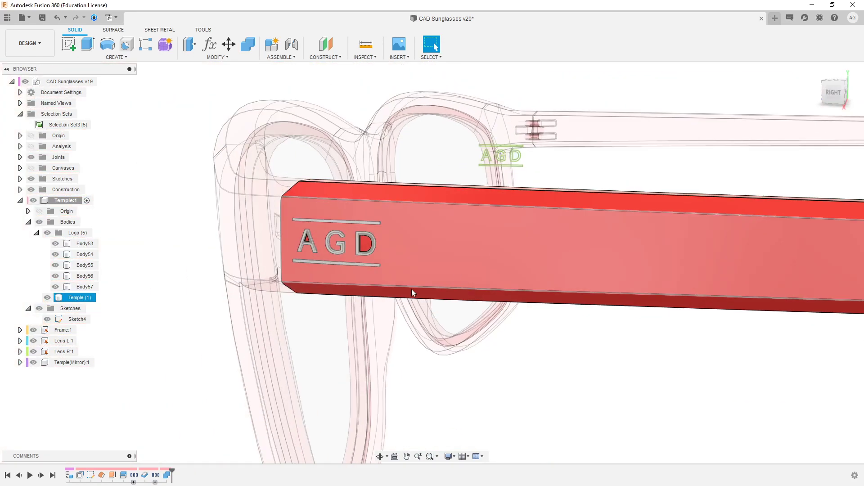
click(101, 82)
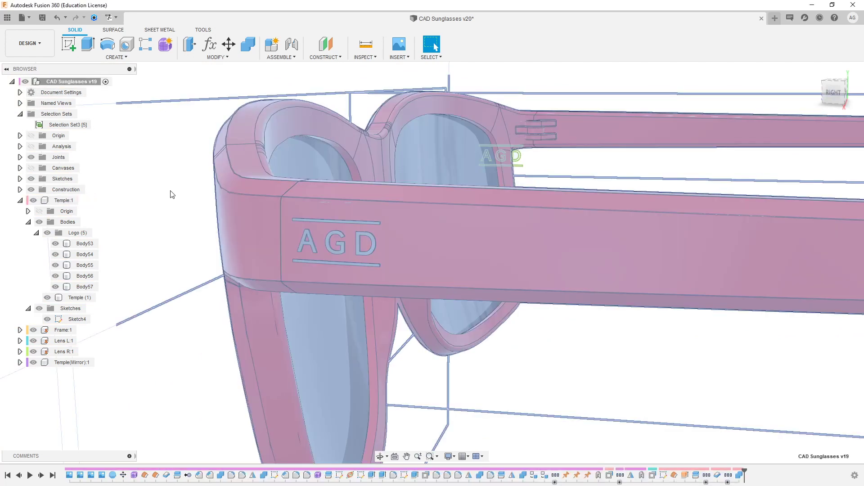
scroll(239, 213, down, 2)
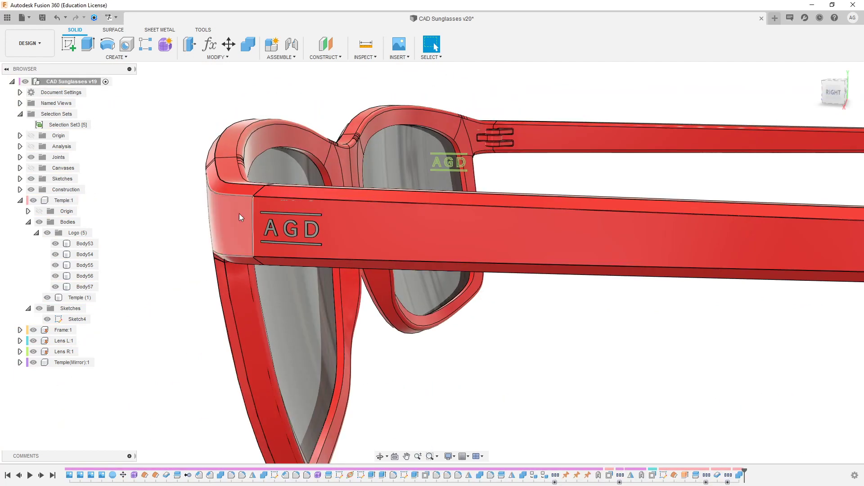
click(45, 320)
click(45, 320)
Step: Inspect the AGD logo on the temple within the whole sunglasses assembly from the side and front
scroll(347, 295, down, 2)
shift+middle_drag(360, 259, 501, 270)
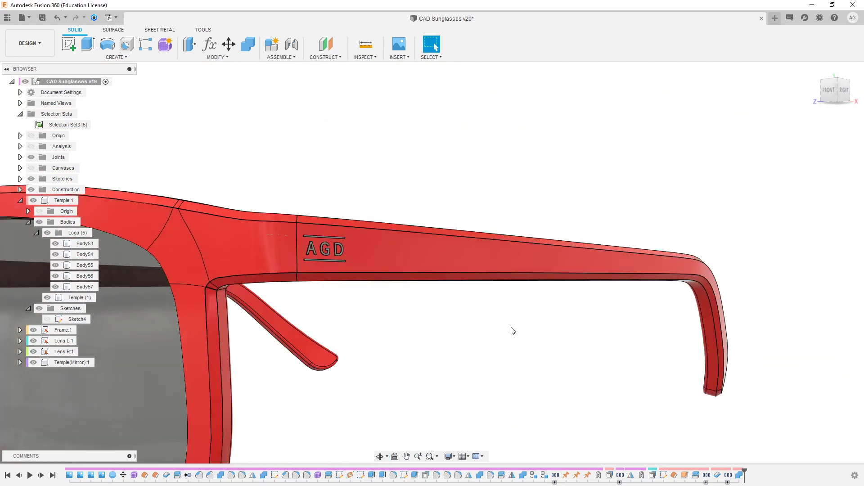
scroll(511, 328, down, 3)
middle_drag(435, 376, 599, 342)
scroll(648, 333, up, 5)
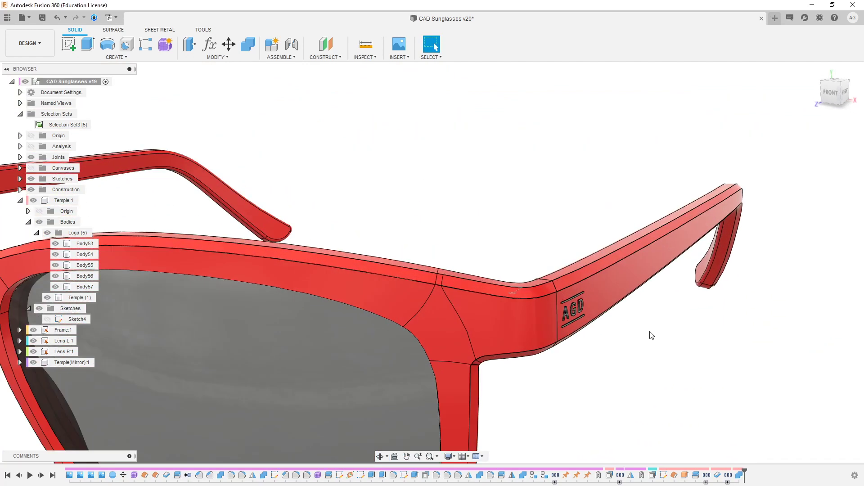
Step: Examine from above how far the AGD logo bodies stand out from the temple's outer face near the hinge
shift+middle_drag(648, 333, 657, 334)
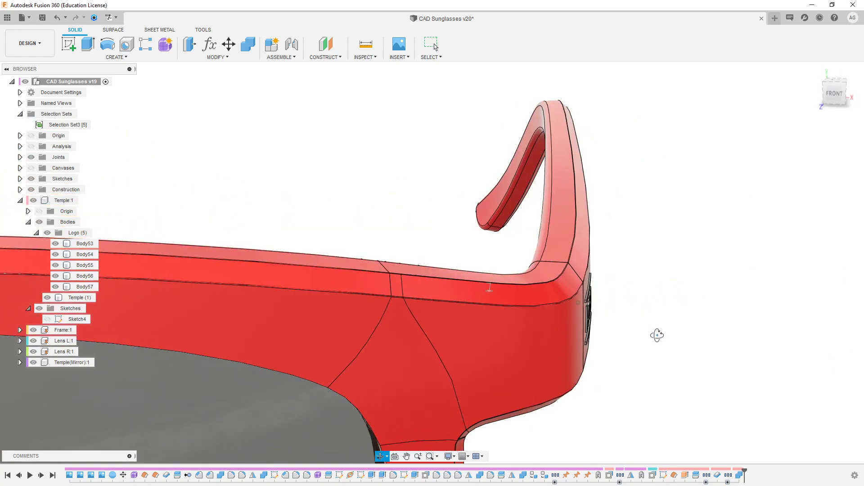
scroll(616, 325, up, 4)
scroll(543, 287, up, 5)
shift+middle_drag(543, 287, 500, 345)
scroll(430, 325, down, 6)
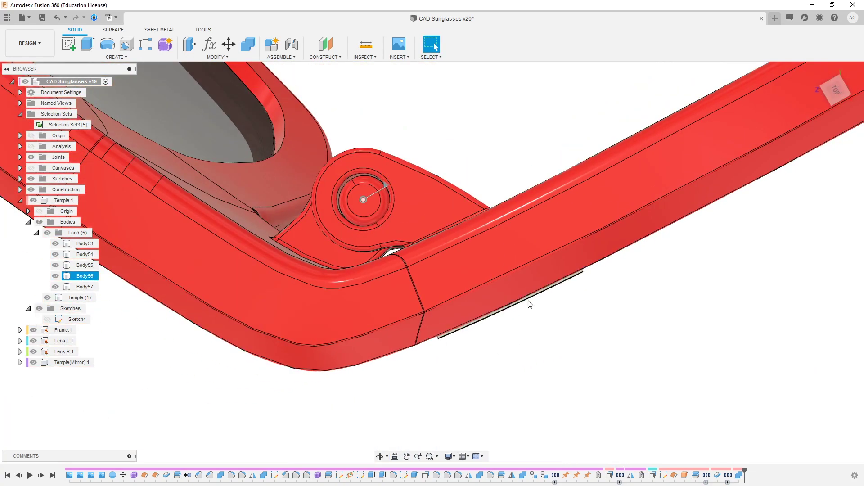
middle_drag(531, 303, 454, 332)
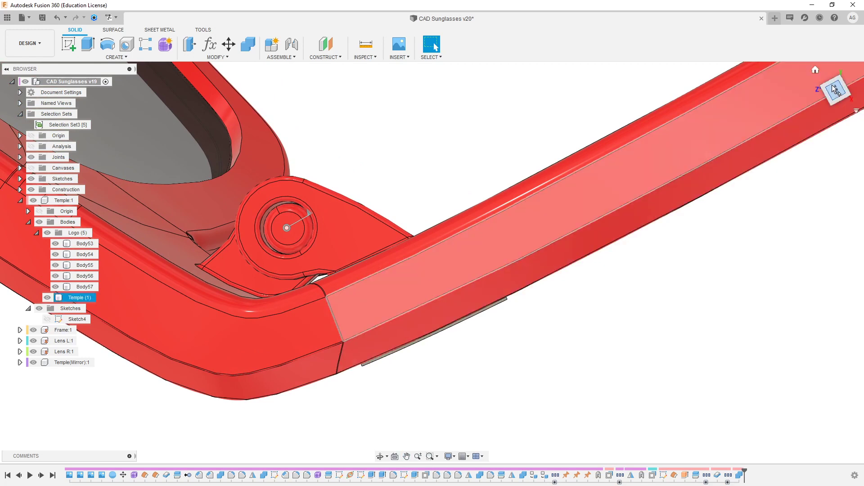
click(832, 86)
click(432, 369)
drag(408, 310, 367, 274)
scroll(366, 225, up, 3)
scroll(374, 342, up, 4)
scroll(374, 330, up, 3)
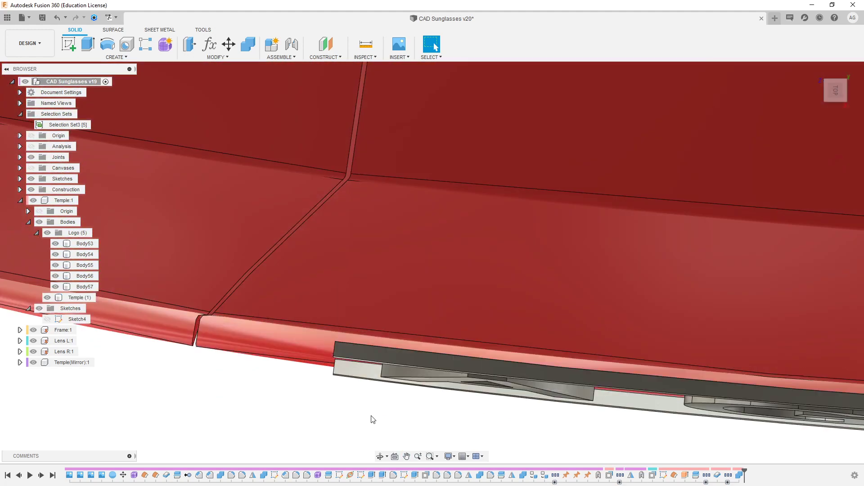
drag(370, 415, 299, 423)
click(335, 367)
scroll(335, 367, up, 1)
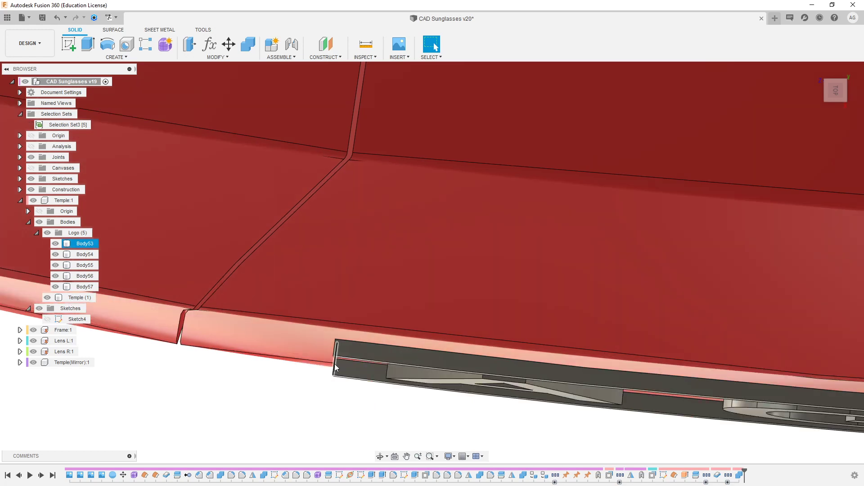
scroll(330, 375, down, 3)
scroll(601, 374, down, 4)
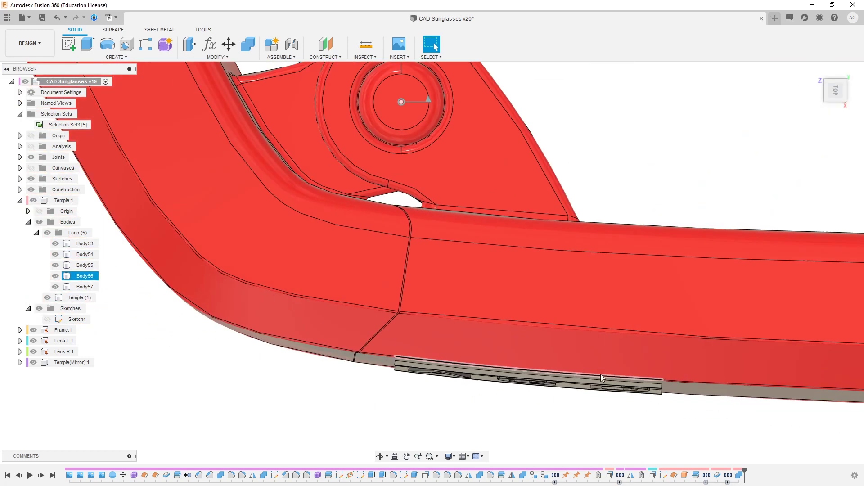
Step: Inspect the AGD logo on the temple from the front corner and the side, up close and within the whole sunglasses
scroll(657, 399, down, 3)
shift+drag(588, 375, 623, 358)
shift+middle_drag(623, 358, 663, 348)
scroll(663, 348, down, 3)
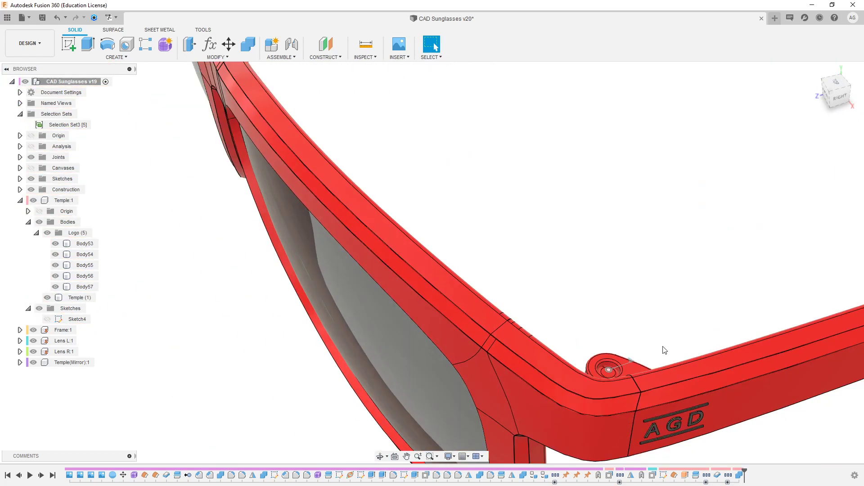
shift+middle_drag(684, 418, 596, 313)
scroll(569, 313, down, 3)
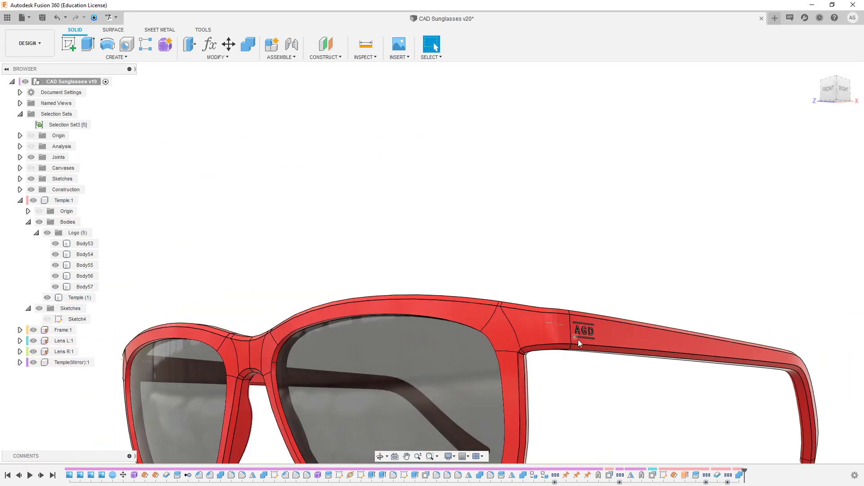
middle_drag(671, 374, 701, 269)
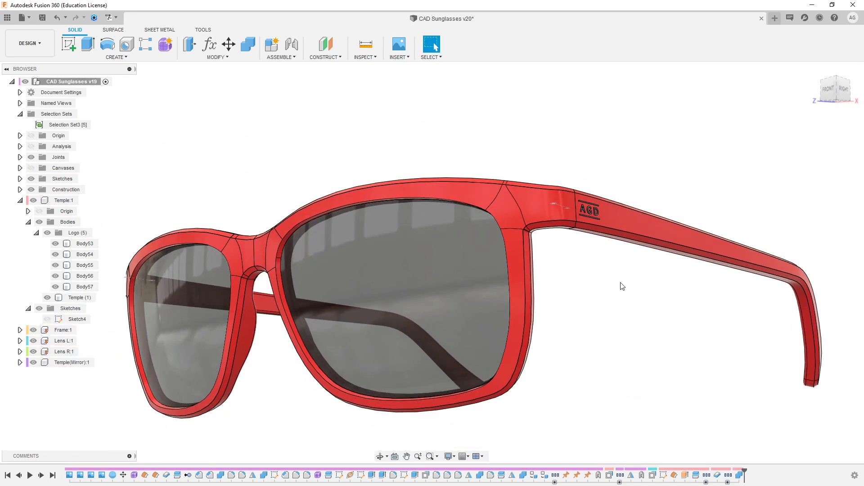
shift+middle_drag(628, 249, 567, 384)
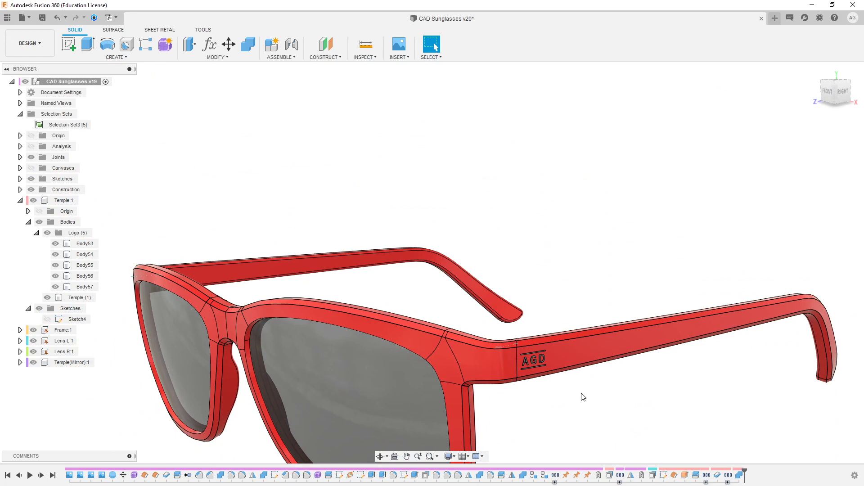
click(566, 361)
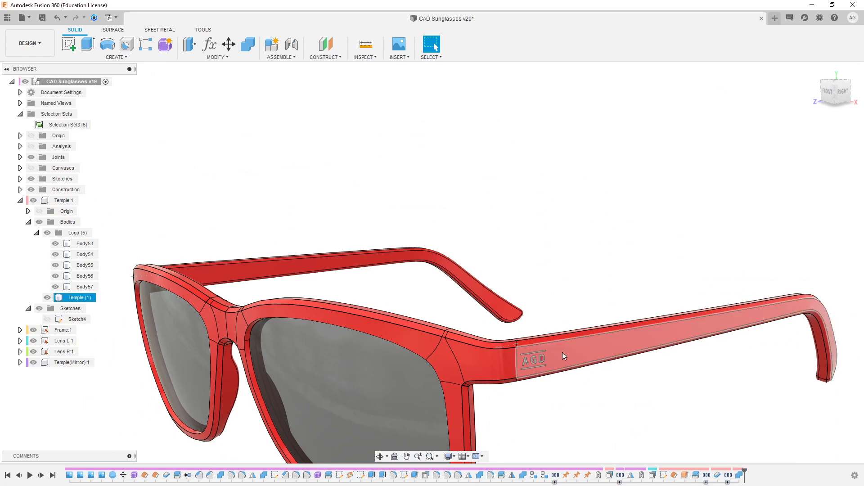
shift+middle_drag(572, 356, 539, 352)
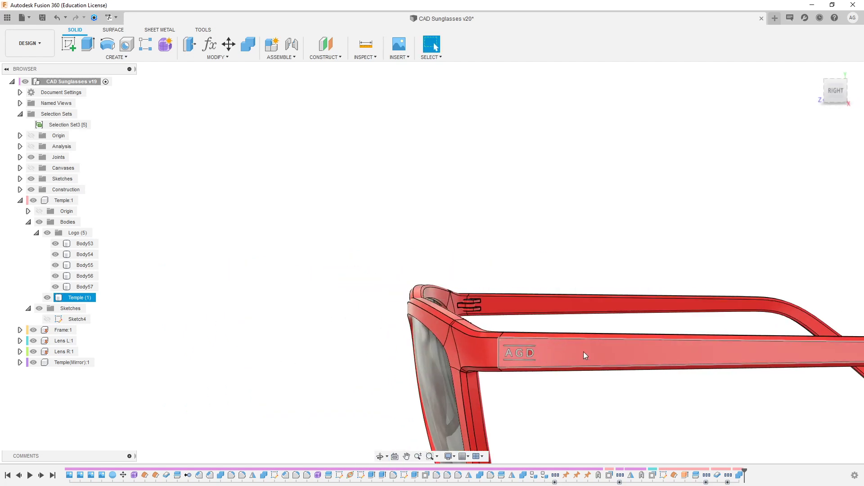
scroll(569, 355, up, 5)
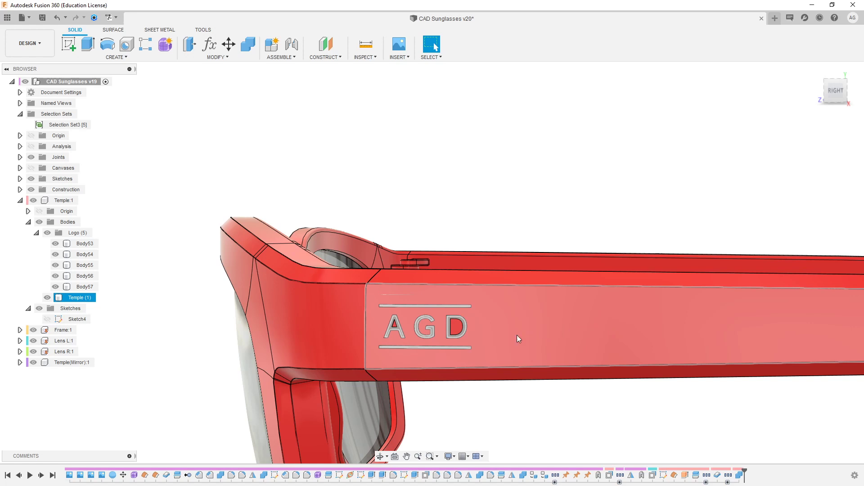
click(494, 245)
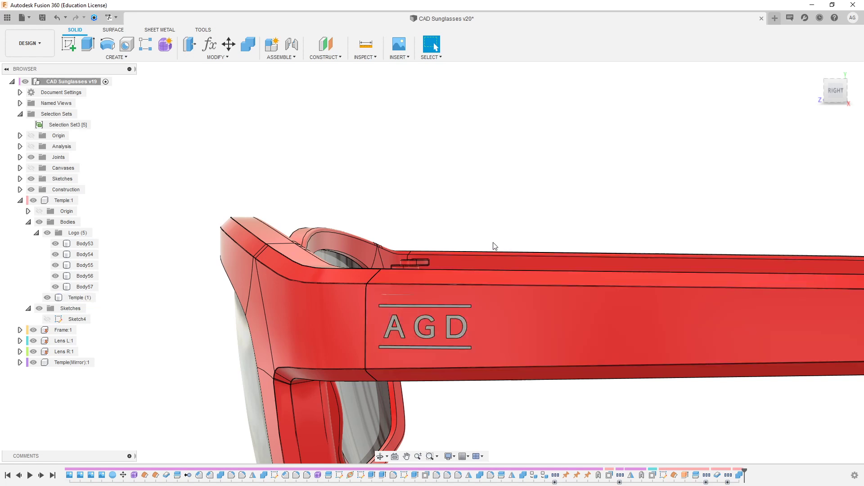
scroll(494, 232, down, 2)
scroll(452, 230, down, 2)
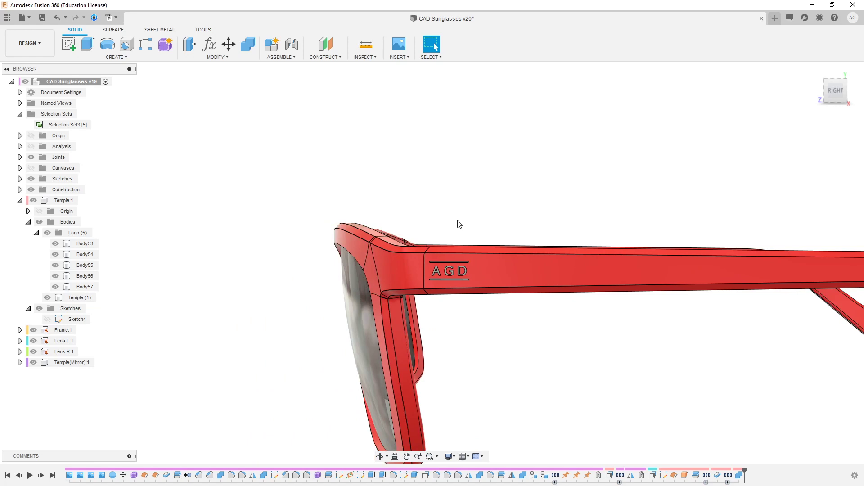
scroll(460, 224, down, 2)
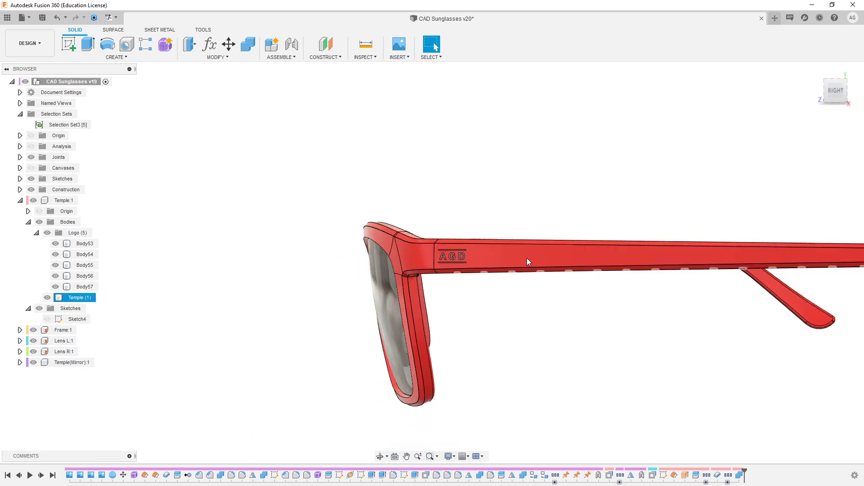
Step: Insert the local image 11.png as a decal on the temple's outer face
click(399, 57)
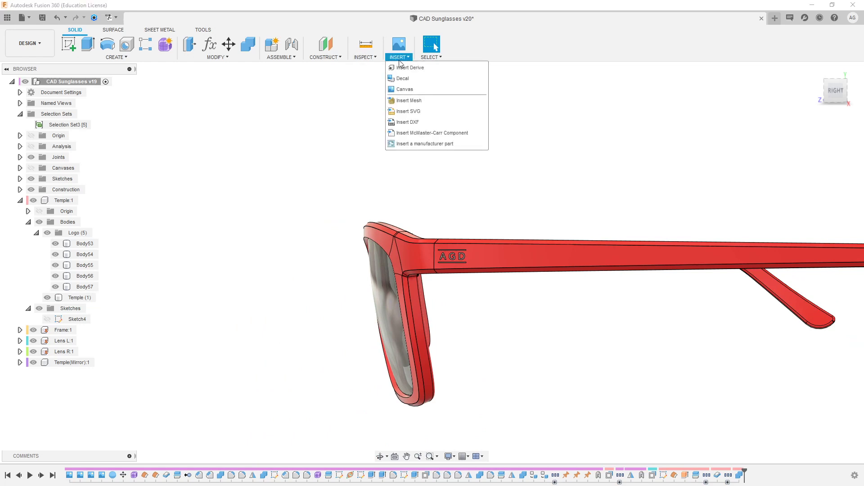
click(427, 80)
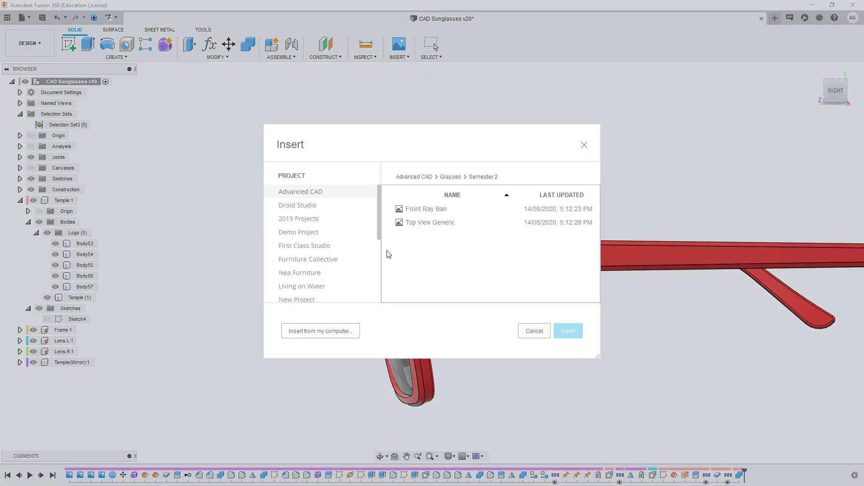
click(338, 331)
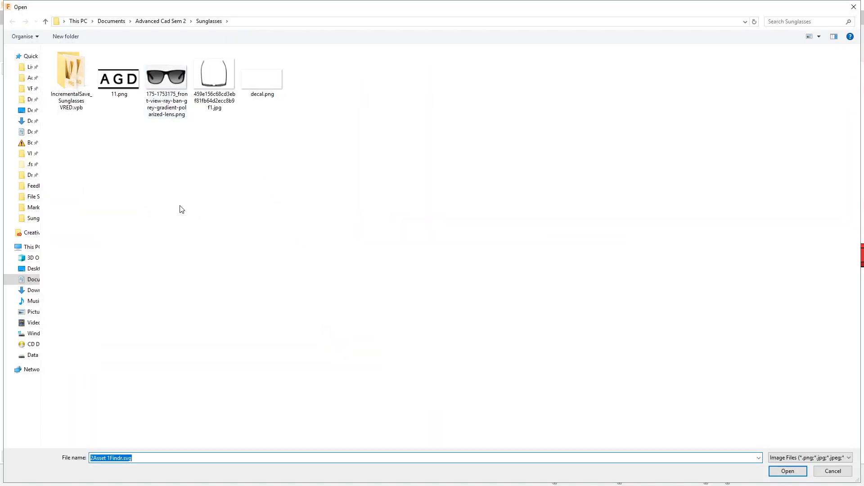
double_click(128, 98)
scroll(490, 255, up, 3)
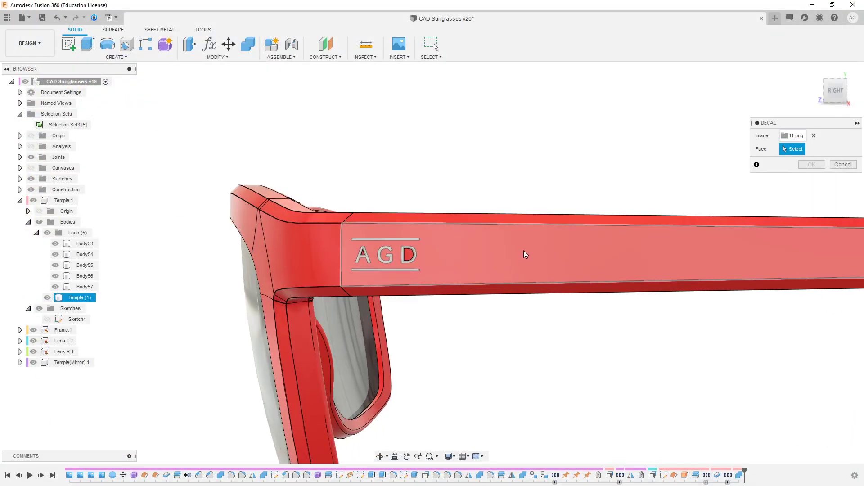
click(495, 242)
Step: Rotate the decal 180 degrees, scale it down to about the size of the solid AGD logo and place it just behind that logo
scroll(495, 242, down, 2)
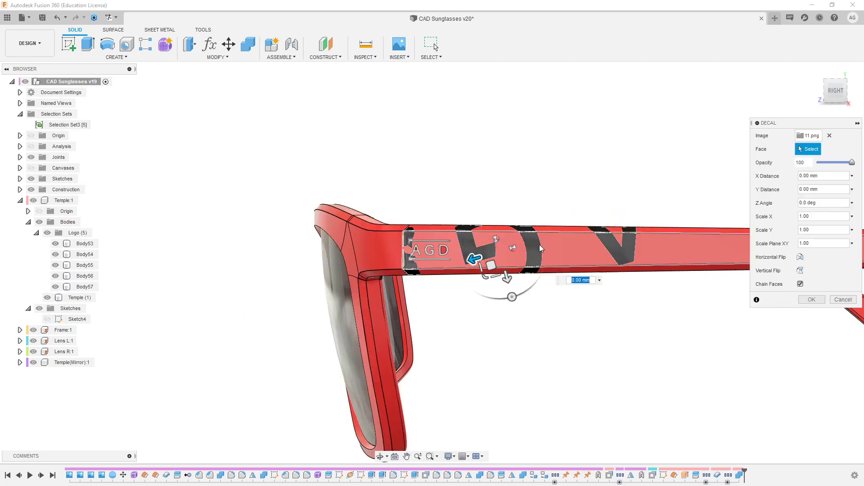
scroll(533, 252, up, 3)
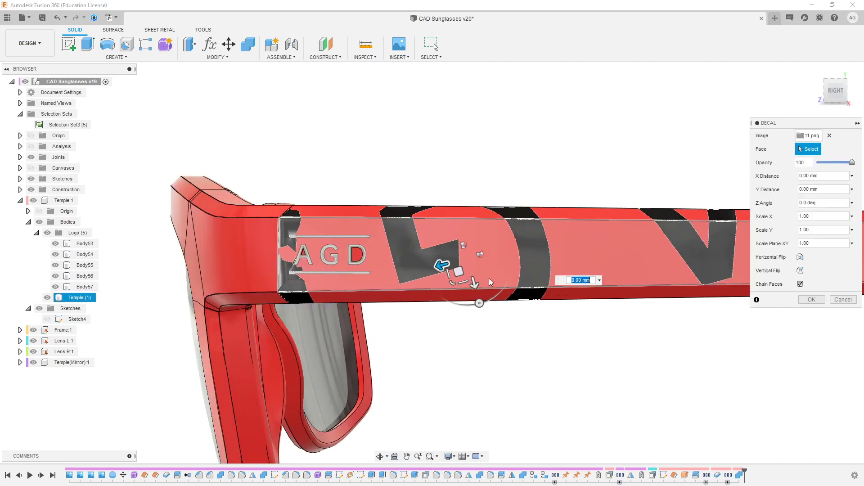
drag(479, 302, 447, 198)
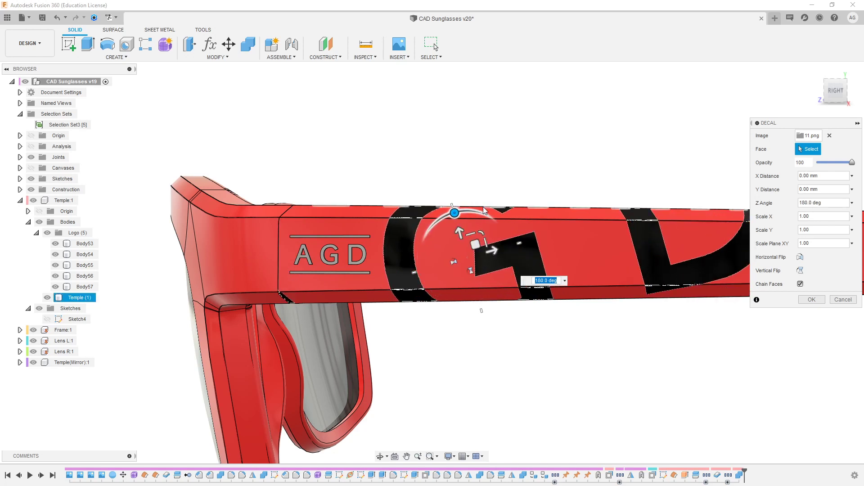
drag(484, 230, 449, 247)
click(812, 300)
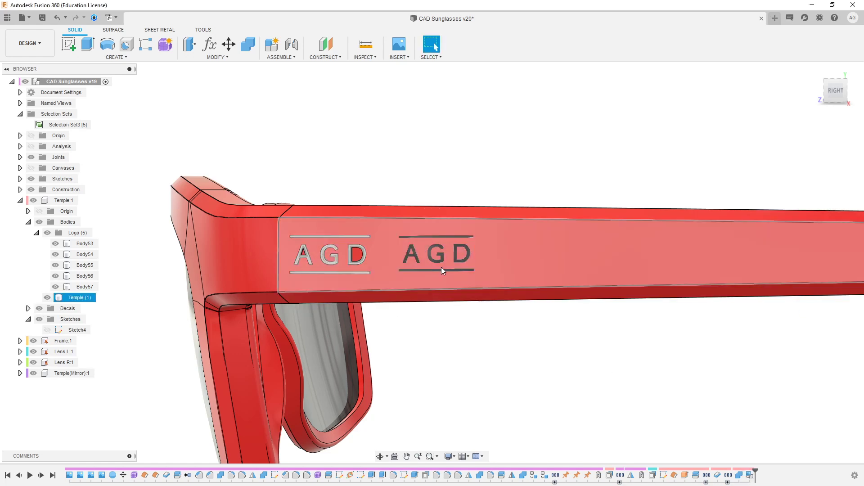
Step: Compare the flat AGD decal with the solid AGD logo on the temple from several angles
shift+middle_drag(435, 268, 499, 325)
scroll(408, 249, up, 4)
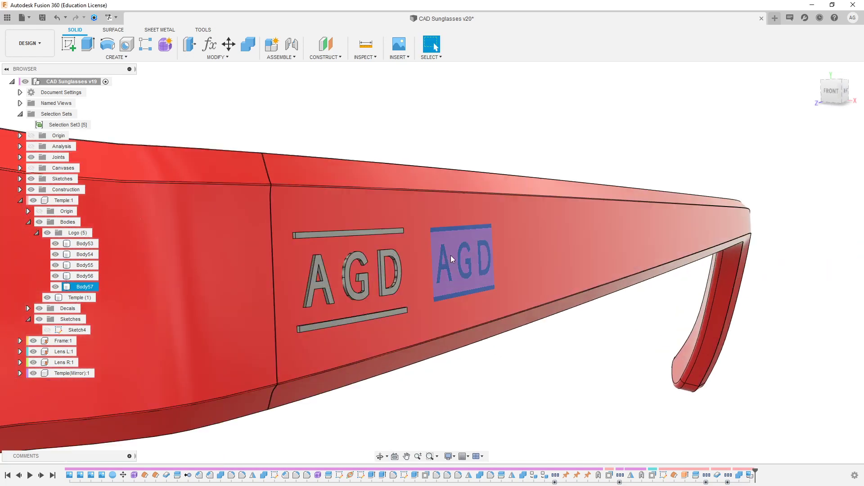
shift+middle_drag(450, 255, 499, 266)
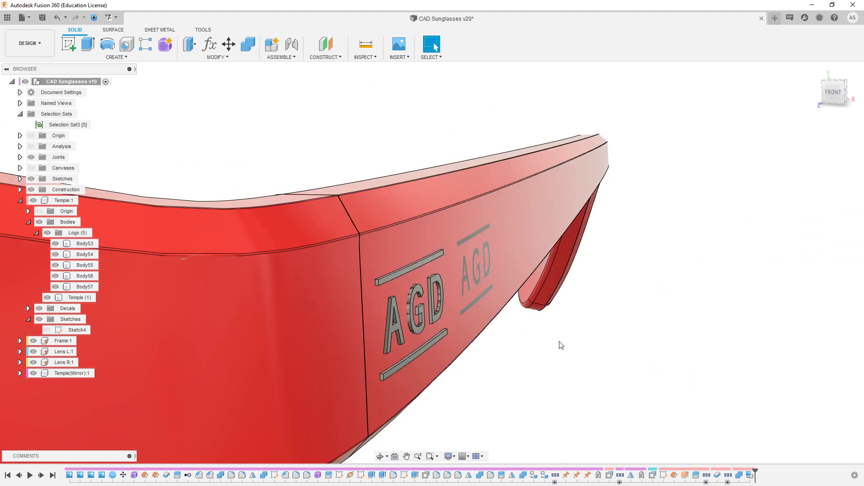
shift+middle_drag(561, 345, 378, 383)
scroll(394, 347, down, 3)
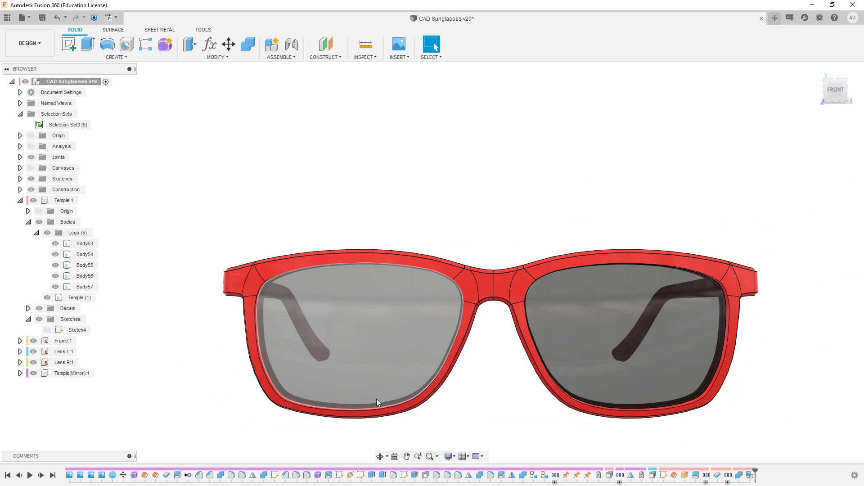
shift+middle_drag(689, 309, 501, 285)
scroll(501, 285, up, 5)
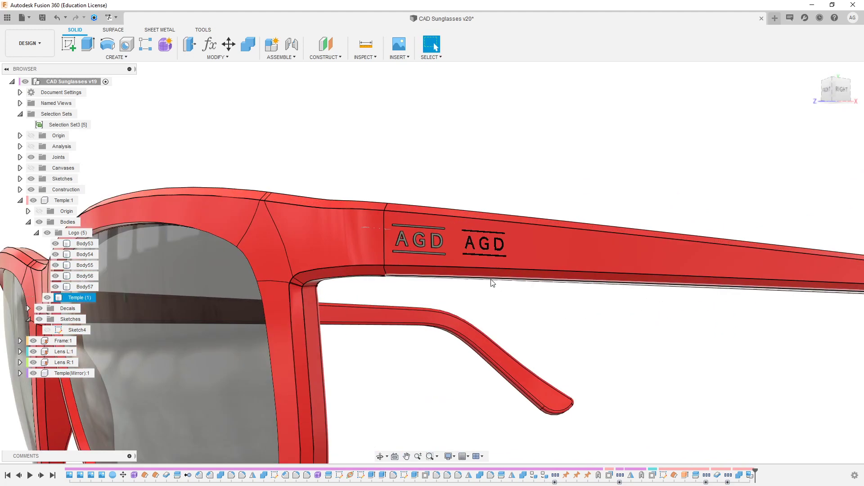
click(495, 269)
shift+middle_drag(478, 221, 470, 245)
click(550, 312)
scroll(549, 311, down, 1)
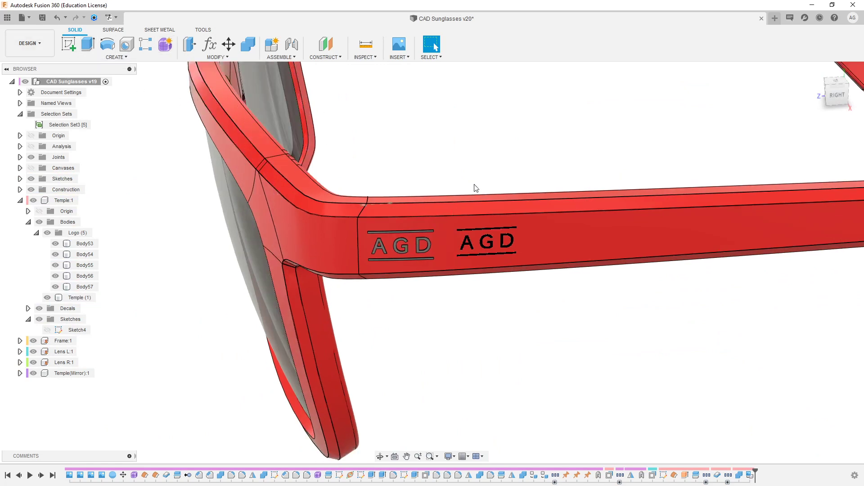
Step: Change the colour of the sunglasses' red enamel paint appearance to near-black
click(490, 209)
key(a)
drag(296, 79, 200, 88)
double_click(165, 167)
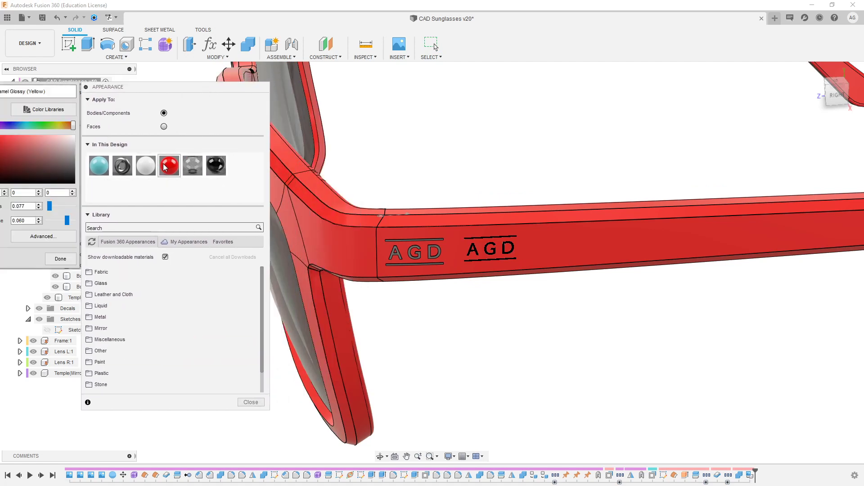
click(62, 172)
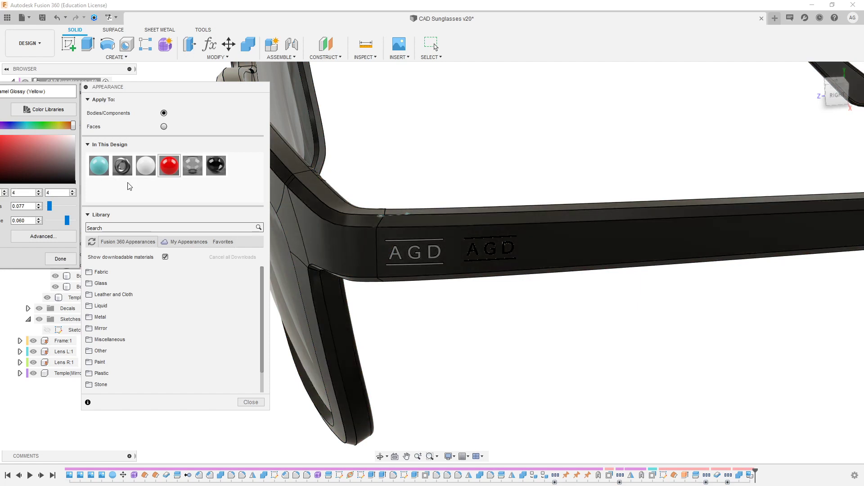
click(60, 259)
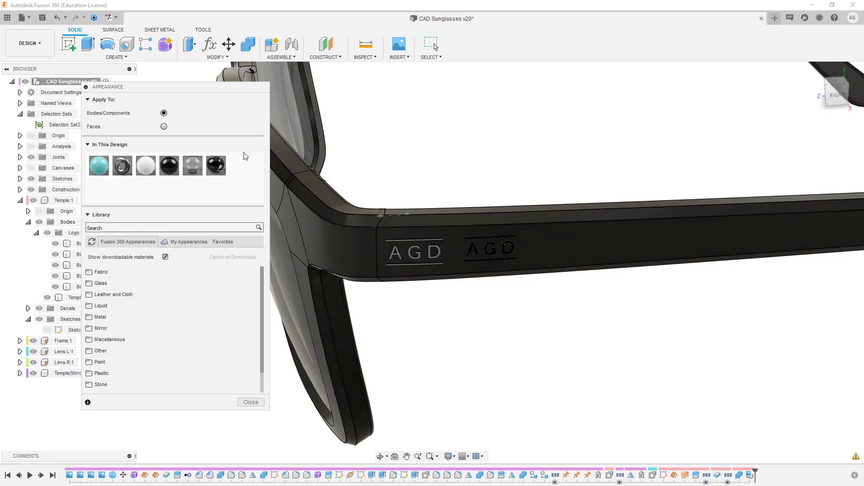
click(248, 402)
Step: Apply the white glossy enamel paint appearance to the letters and both bars of the solid AGD logo on the temple
shift+middle_drag(414, 280, 453, 268)
scroll(453, 268, up, 3)
click(431, 263)
scroll(438, 237, up, 3)
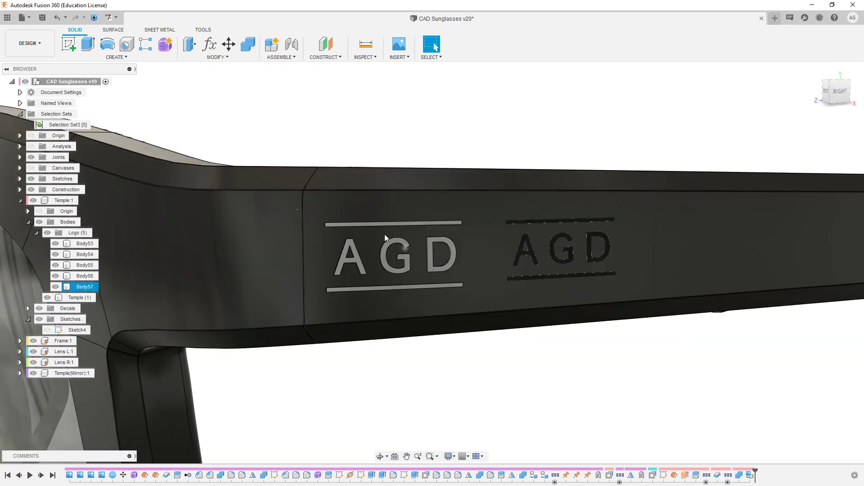
key(a)
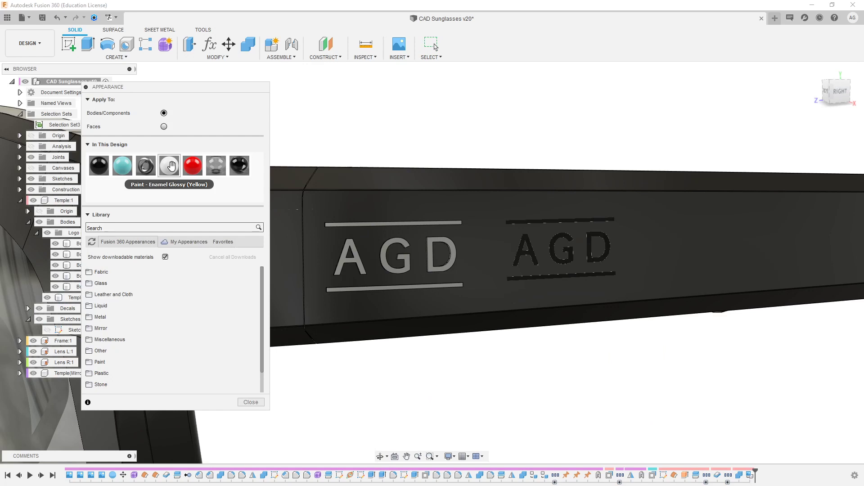
mouse_move(171, 167)
mouse_down()
mouse_move(303, 250)
mouse_move(353, 257)
mouse_up()
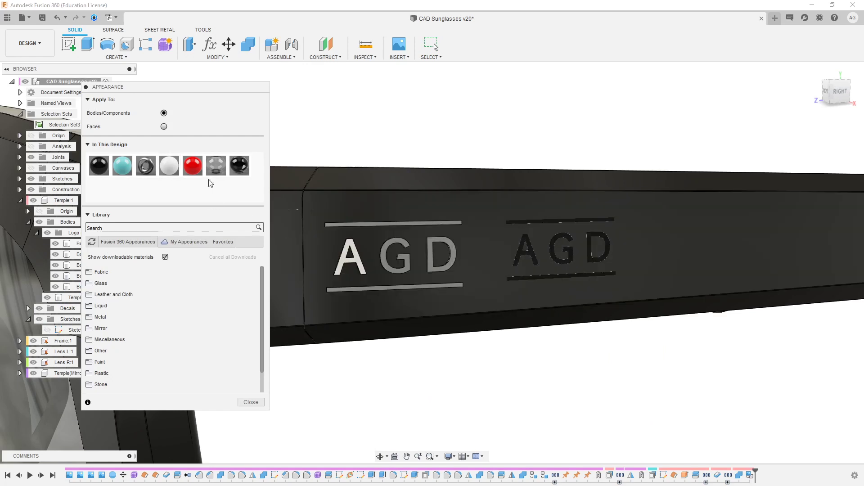
drag(169, 166, 386, 259)
drag(175, 168, 359, 225)
drag(170, 166, 359, 291)
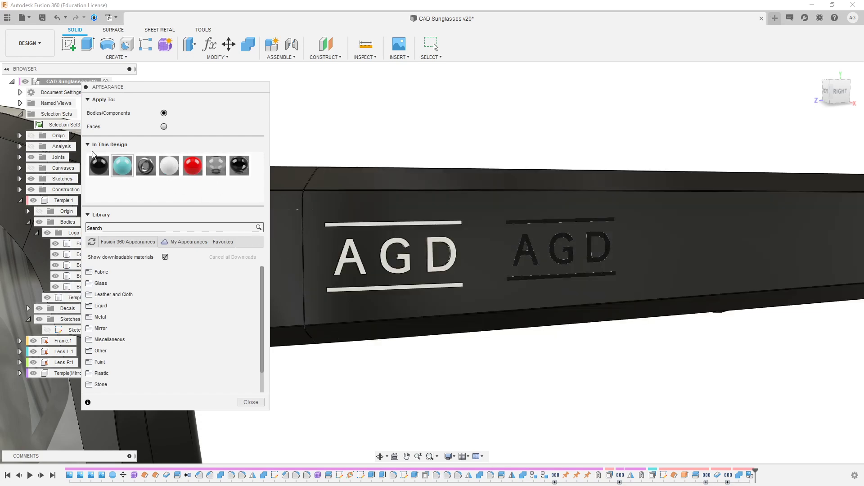
Step: Recolour the solid logo's enamel paint appearance to golden yellow with RGB 255, 187, 0
double_click(168, 165)
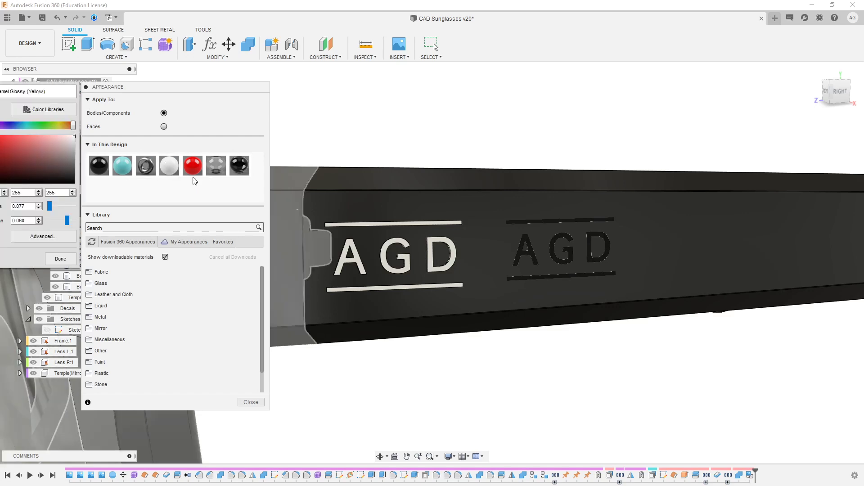
click(32, 151)
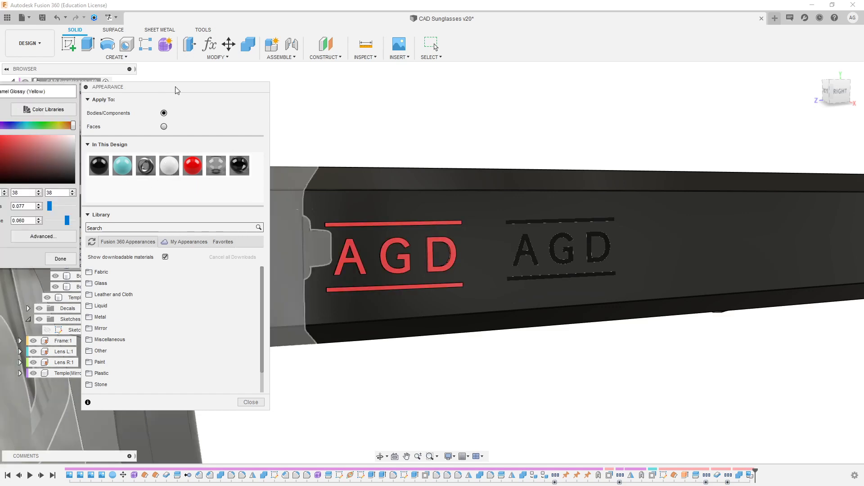
drag(175, 88, 237, 89)
double_click(224, 168)
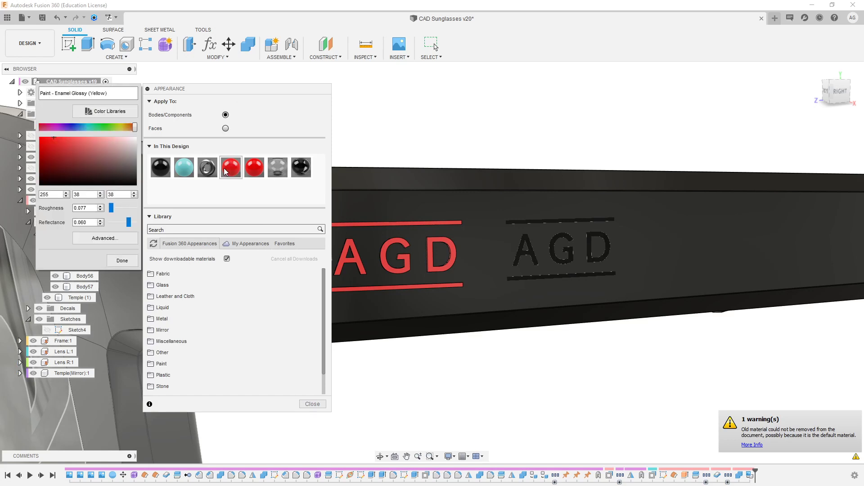
mouse_move(134, 127)
mouse_down()
mouse_move(97, 130)
mouse_move(124, 131)
mouse_up()
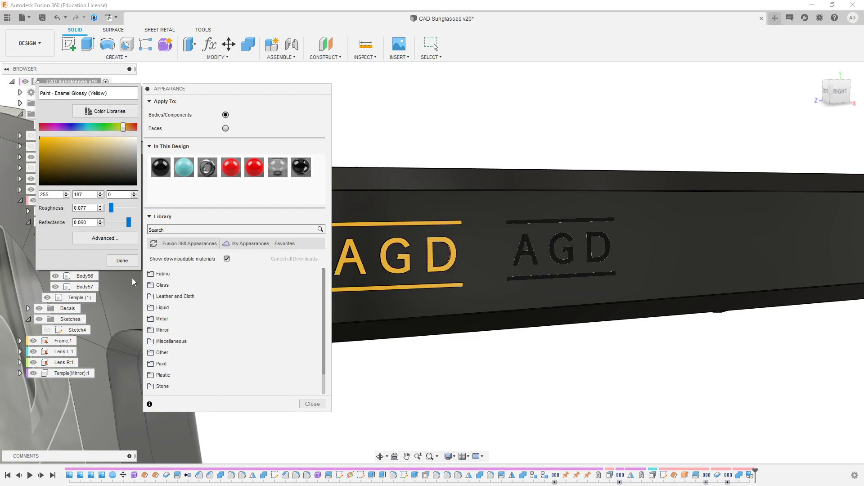
click(122, 260)
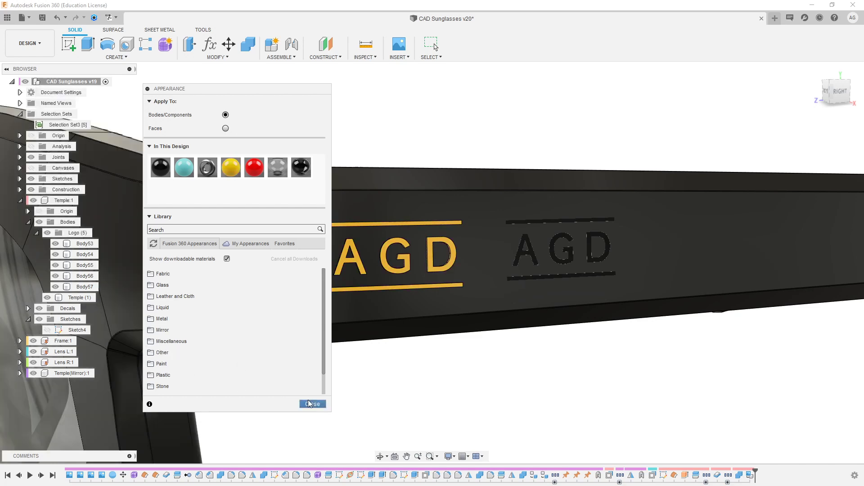
click(312, 403)
Step: Replace the temple decal's image with the local file decal.png, the white version of the AGD logo
shift+middle_drag(428, 374, 431, 322)
scroll(431, 322, down, 5)
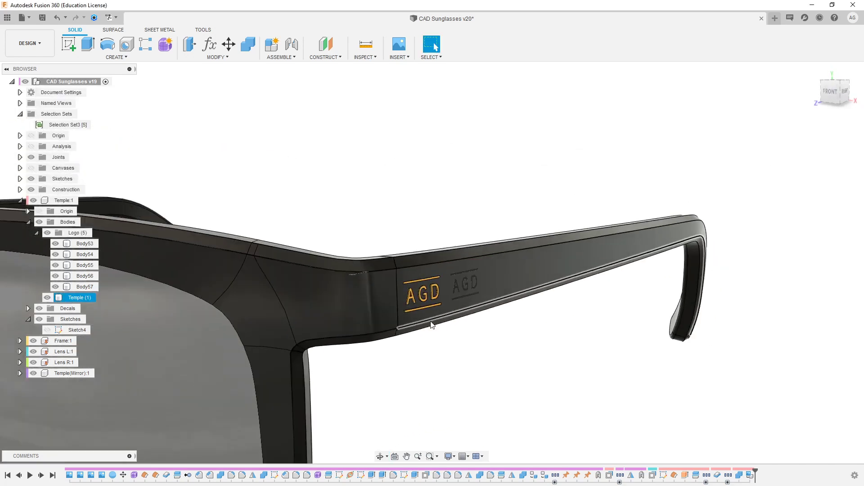
click(376, 259)
middle_drag(376, 259, 345, 194)
shift+middle_drag(461, 250, 368, 233)
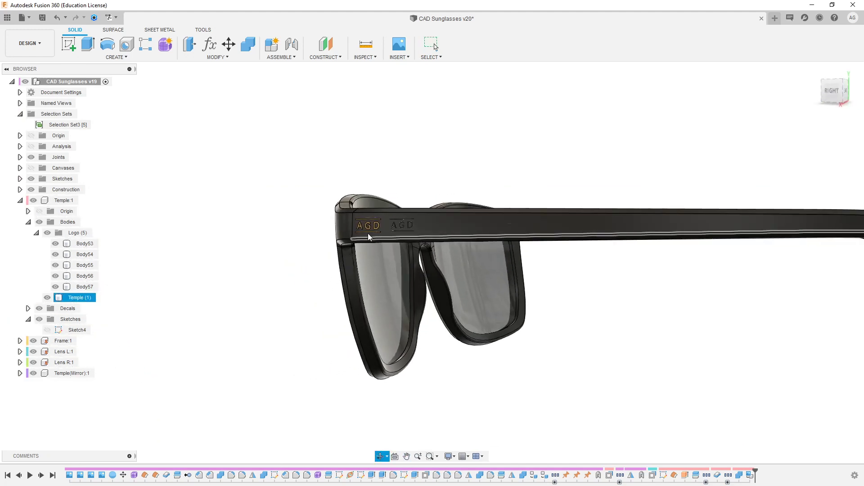
scroll(368, 233, up, 8)
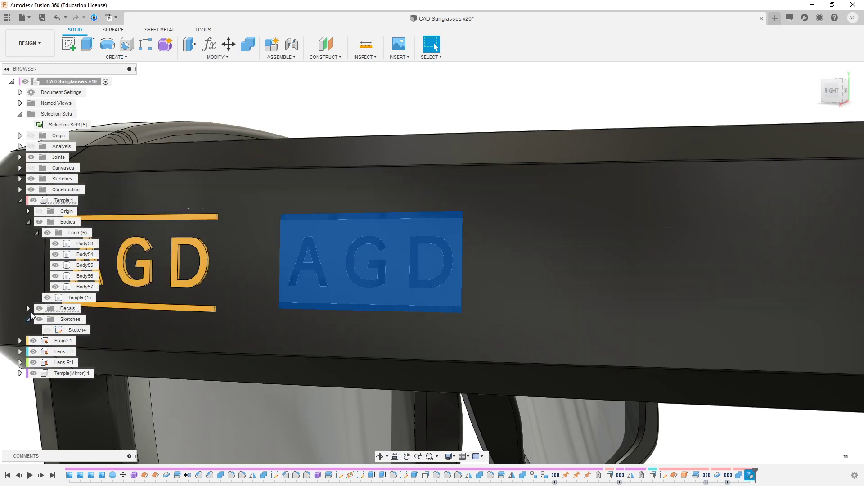
click(28, 308)
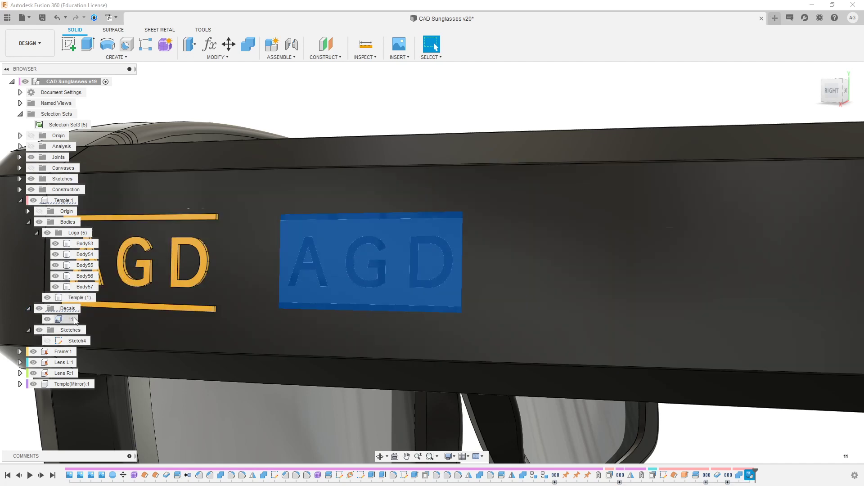
right_click(72, 319)
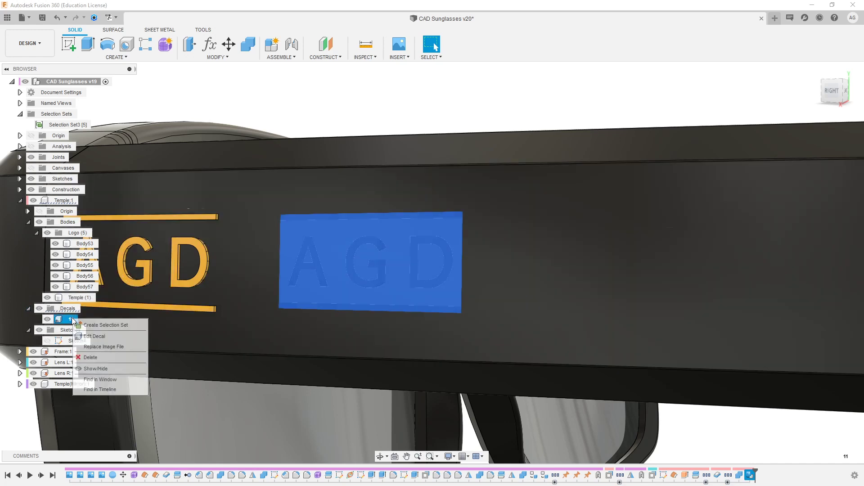
click(104, 350)
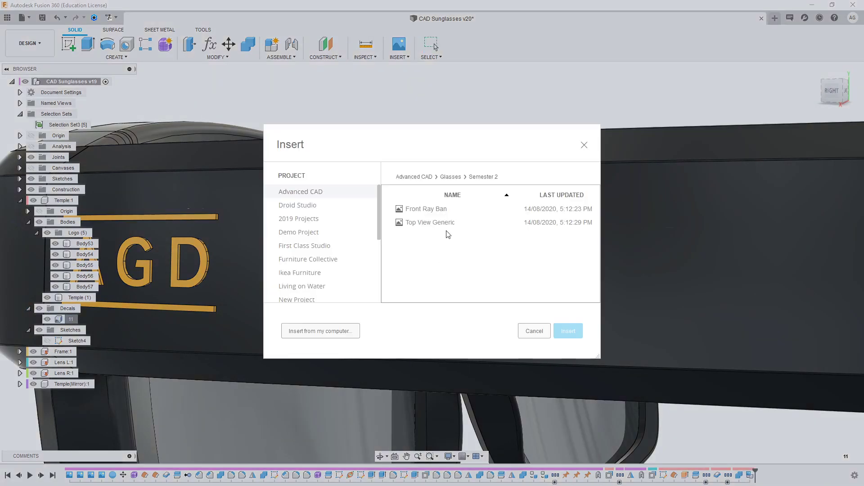
click(344, 331)
click(264, 82)
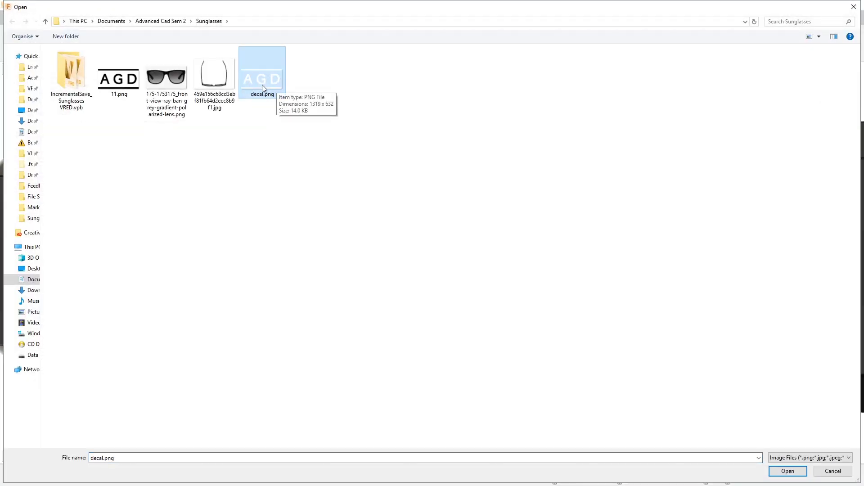
click(789, 471)
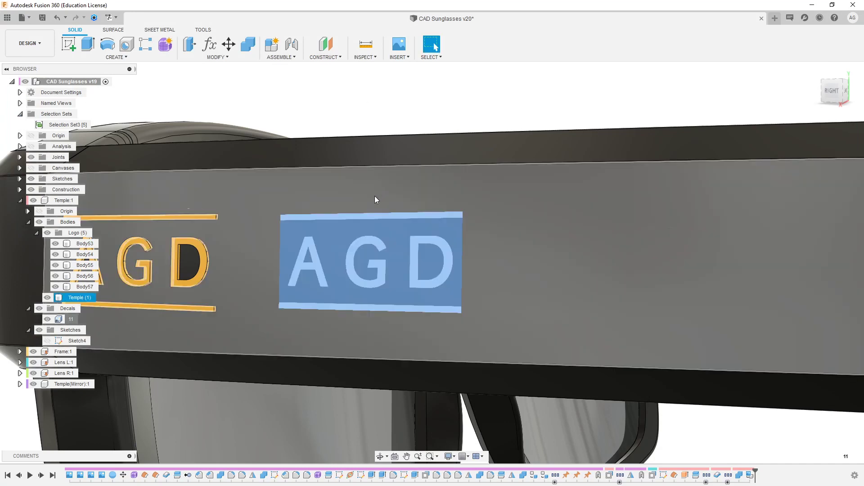
Step: Compare the white decal with the yellow solid logo, and delete the decal from the temple
click(428, 103)
scroll(411, 163, down, 3)
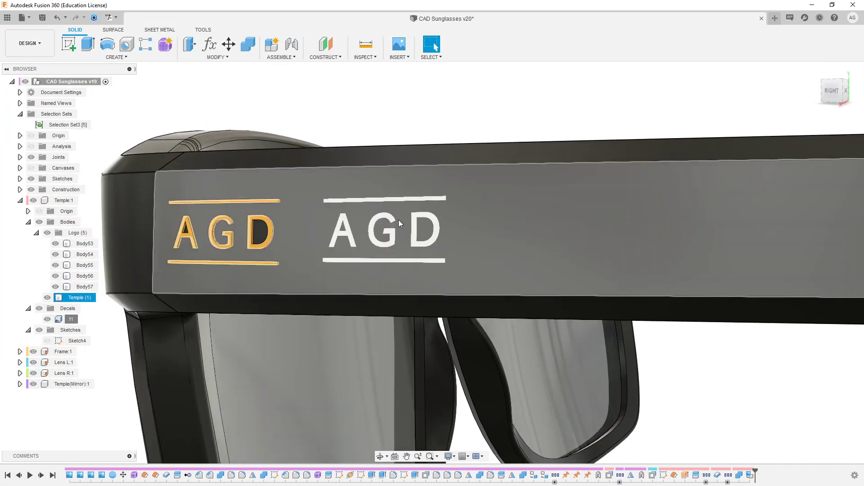
shift+middle_drag(398, 220, 519, 304)
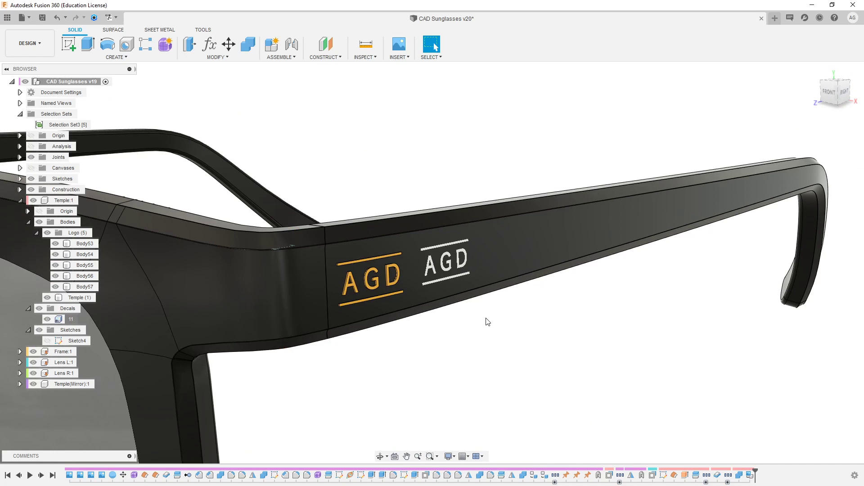
scroll(488, 322, down, 3)
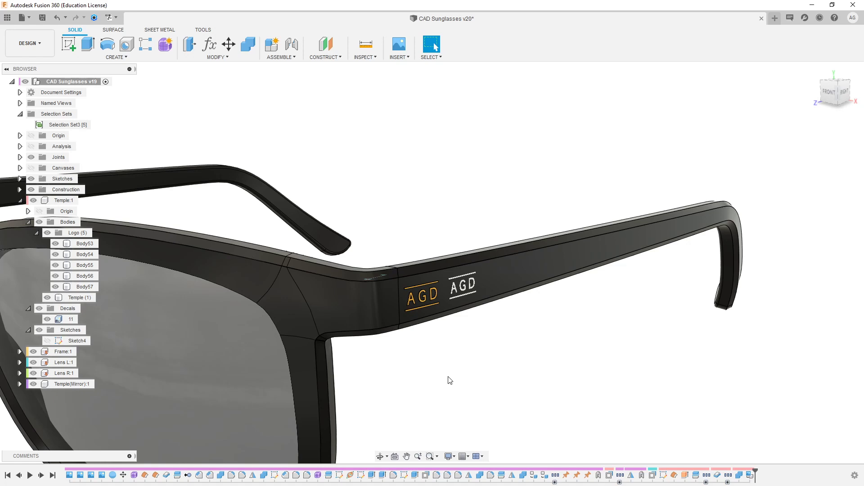
scroll(413, 297, down, 3)
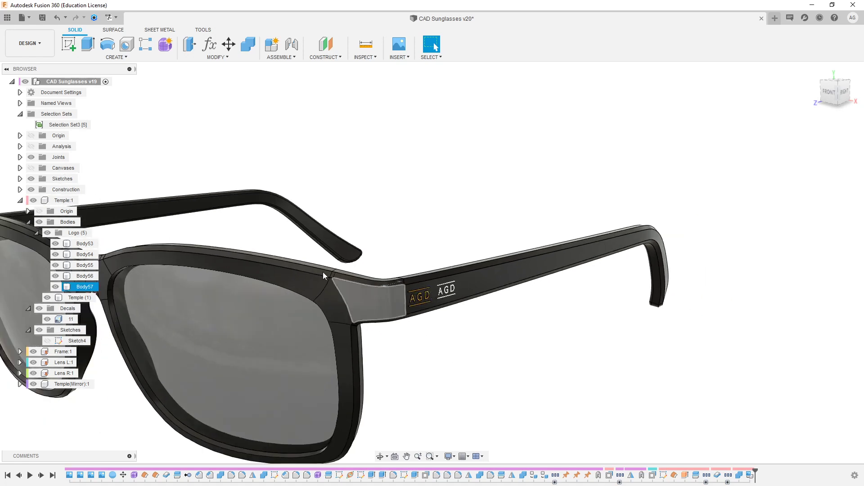
click(66, 320)
key(Delete)
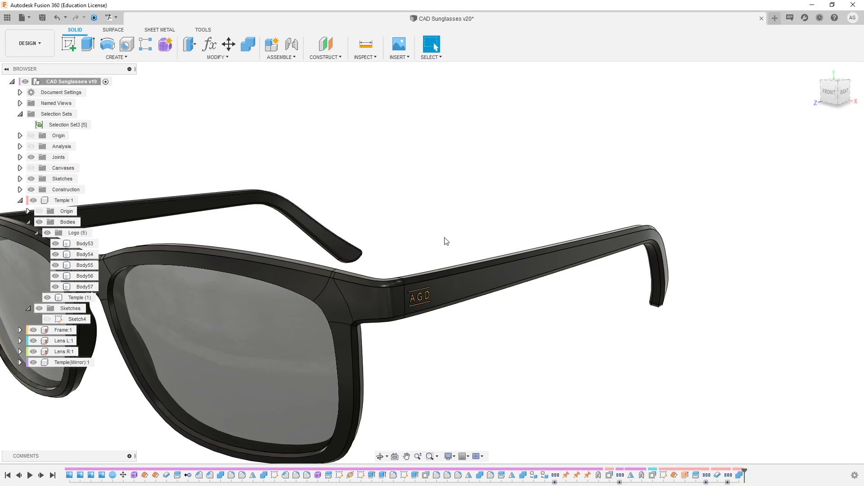
Step: Insert the local image decal.png as a decal on the left-hand lens in the front view, near its lower edge
scroll(445, 237, down, 1)
click(828, 88)
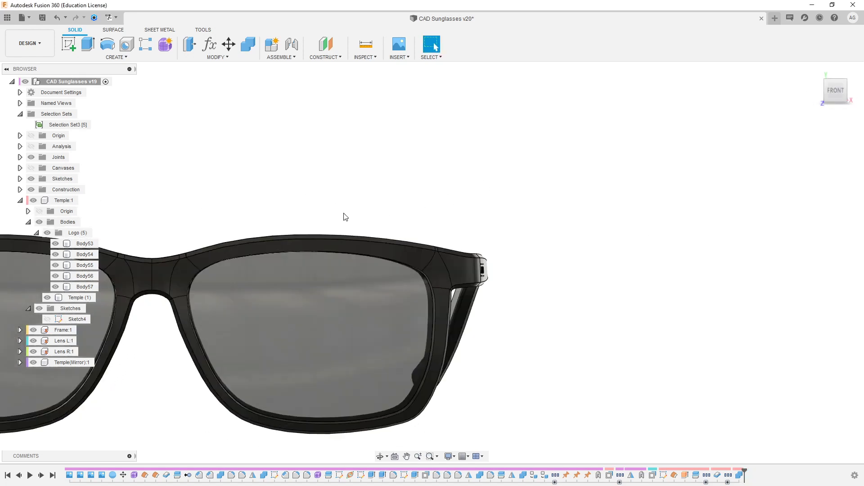
middle_drag(228, 223, 520, 169)
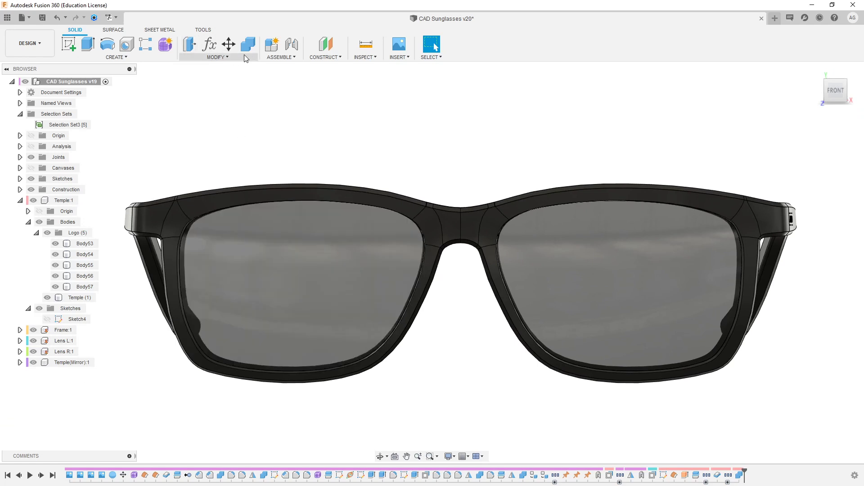
click(399, 57)
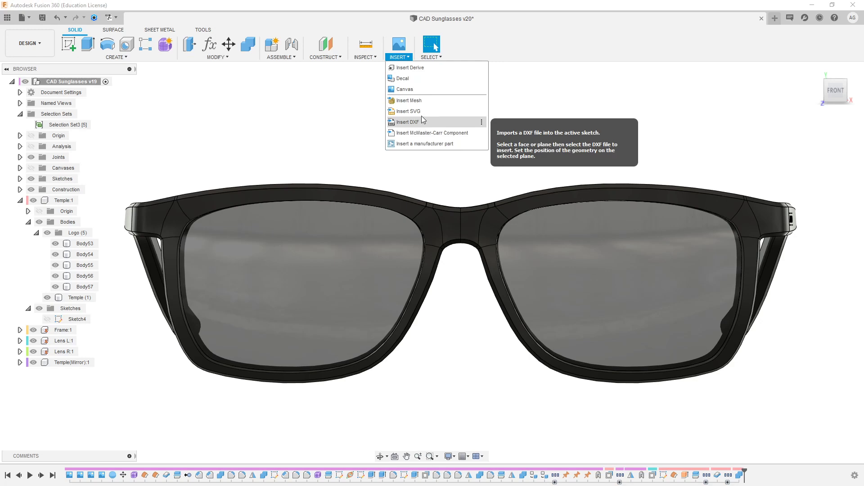
click(416, 79)
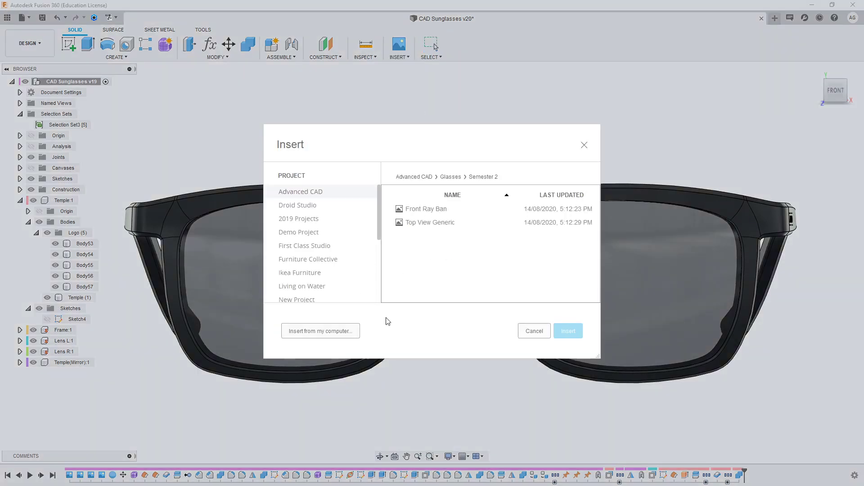
click(344, 331)
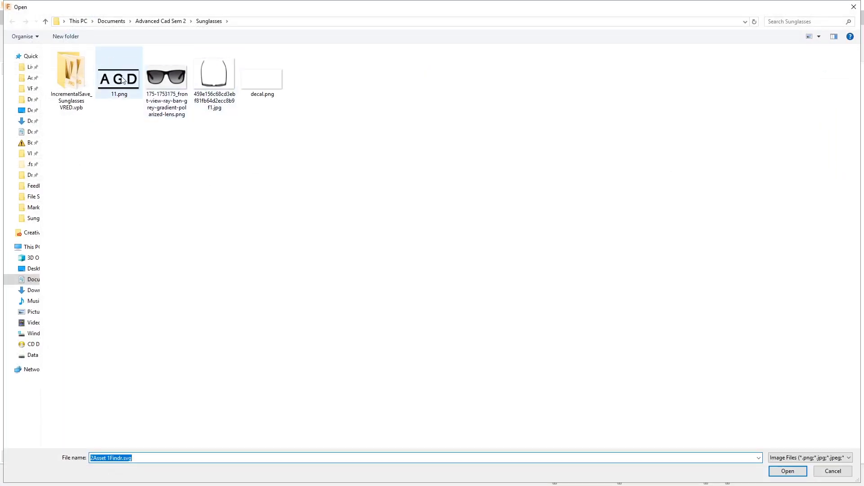
double_click(270, 85)
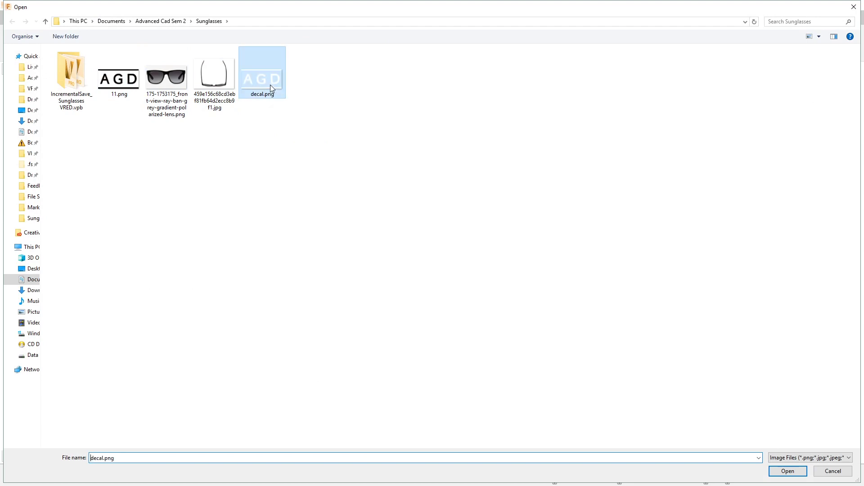
click(255, 360)
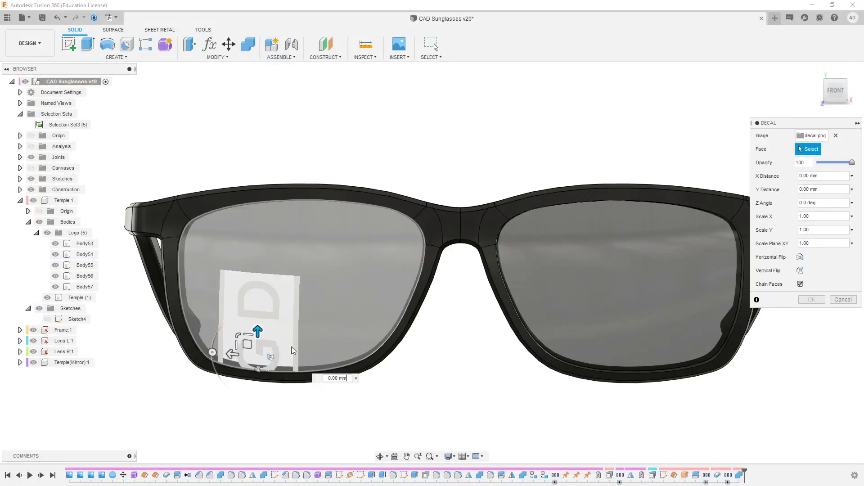
Step: Turn the lens decal upright, scale it down and place it at the lens's lower edge with a Y distance of about -1.35 mm
drag(212, 352, 269, 352)
scroll(239, 375, up, 5)
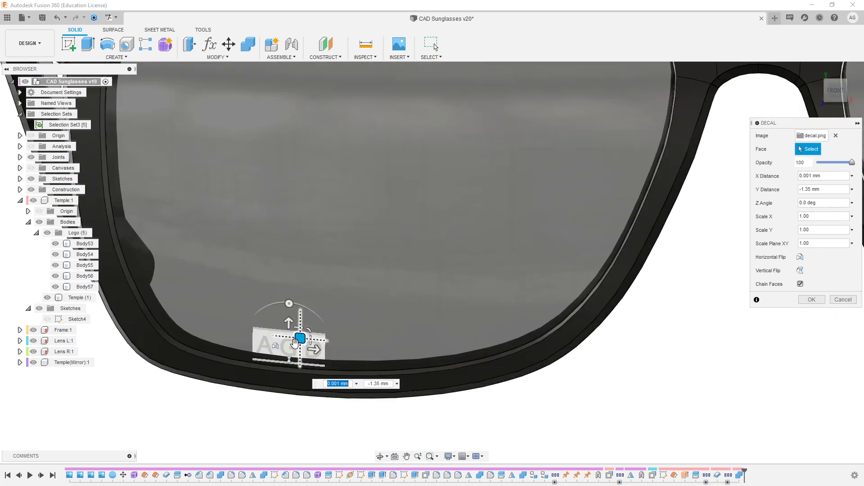
key(Return)
shift+middle_drag(367, 424, 253, 344)
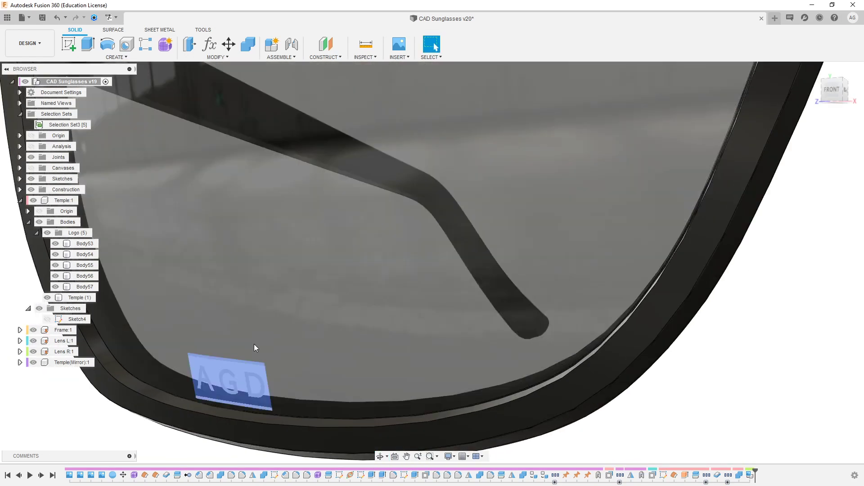
Step: Switch to the Render workspace and start an in-canvas render focused on the AGD decal on the lens
click(20, 44)
click(37, 99)
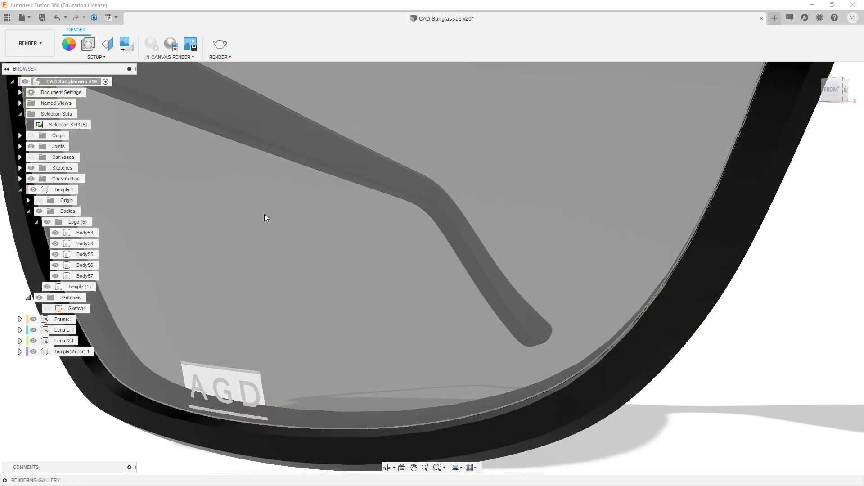
scroll(266, 216, down, 5)
click(151, 45)
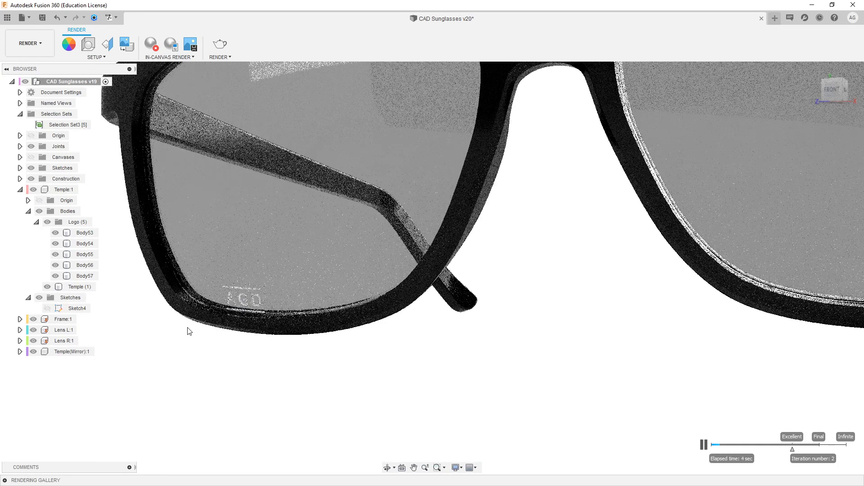
scroll(267, 309, up, 5)
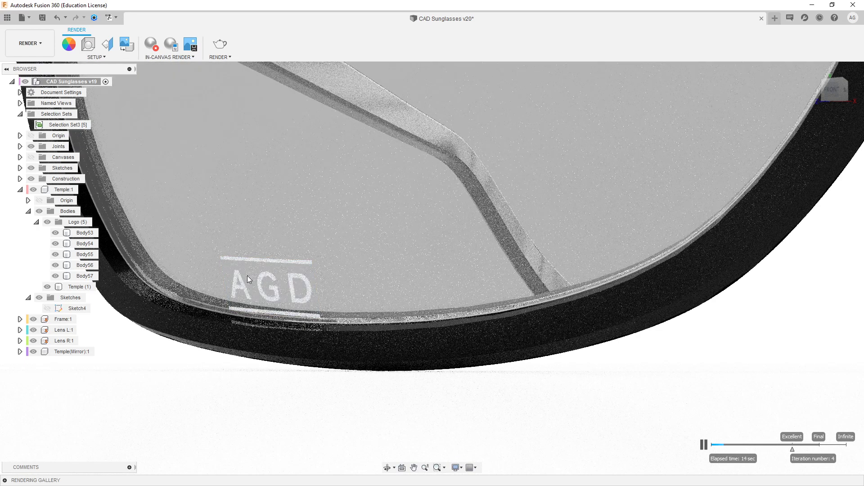
scroll(223, 393, down, 1)
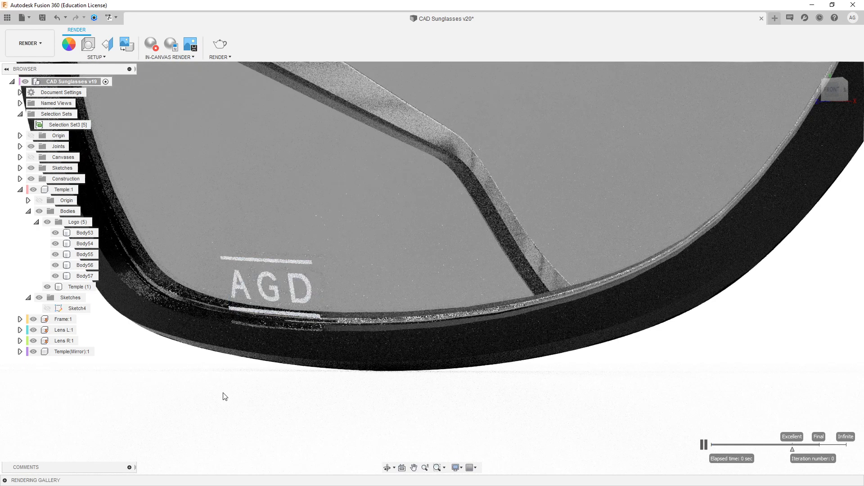
Step: View the whole sunglasses from the temple side in the in-canvas render, stop the render and return to the Design workspace
scroll(224, 391, down, 5)
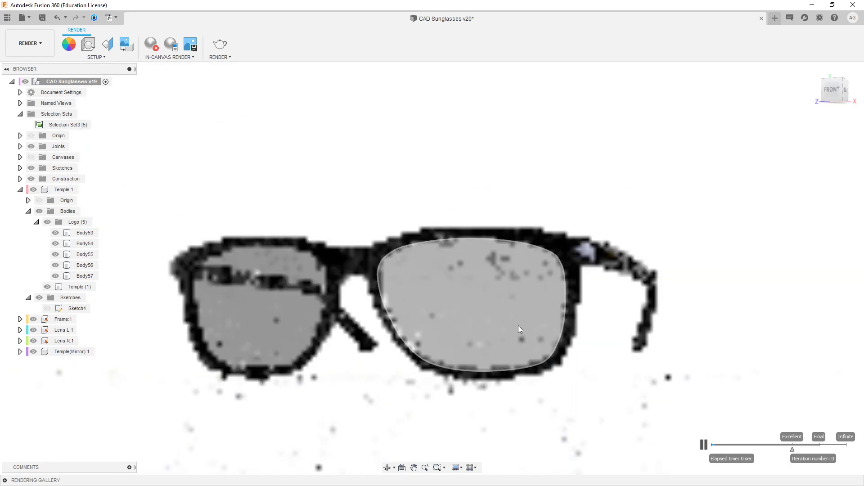
shift+middle_drag(592, 272, 391, 359)
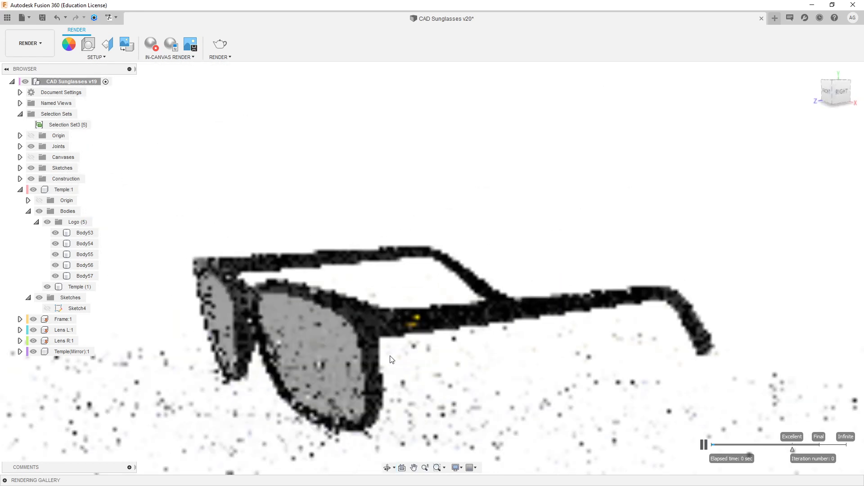
click(152, 44)
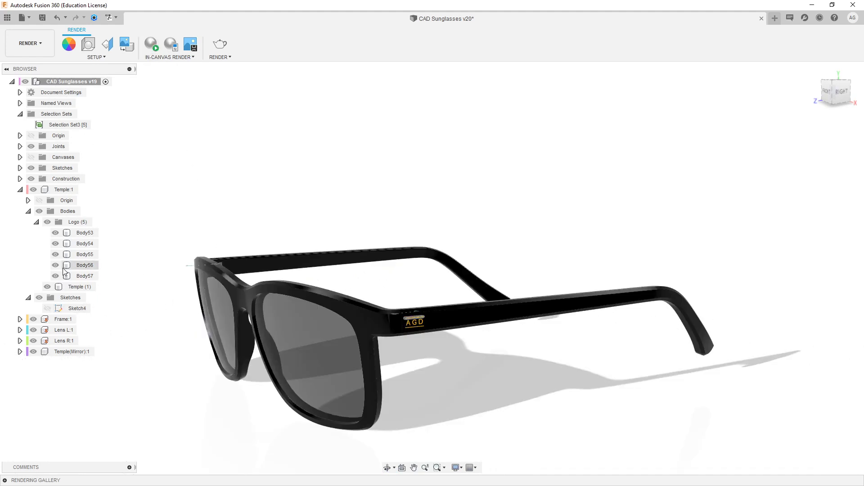
click(28, 44)
click(27, 63)
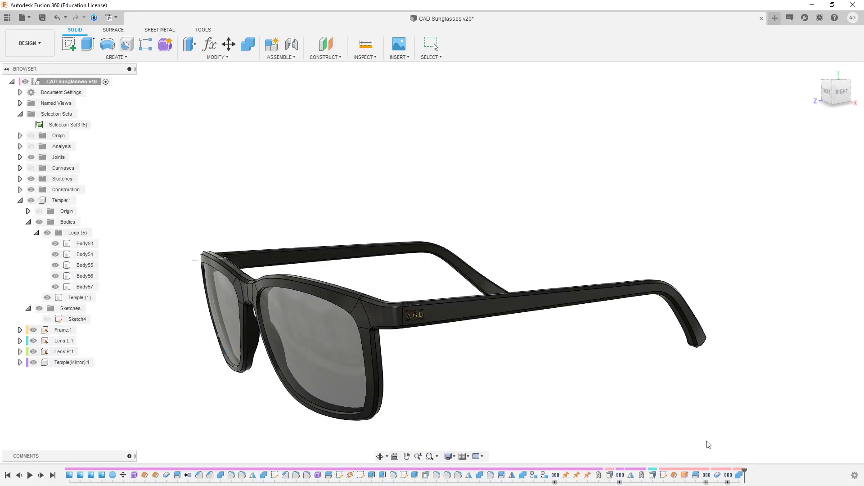
Step: Fold both temples part of the way inward about their hinges
scroll(350, 337, up, 2)
scroll(350, 337, up, 2)
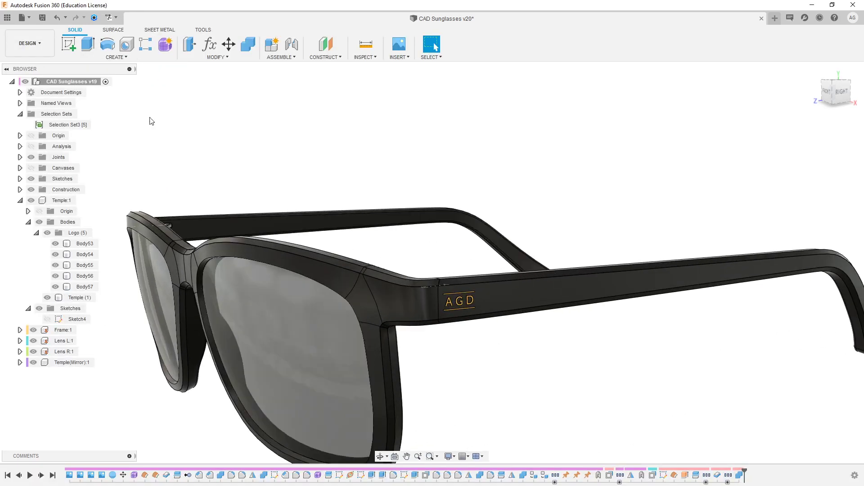
click(28, 44)
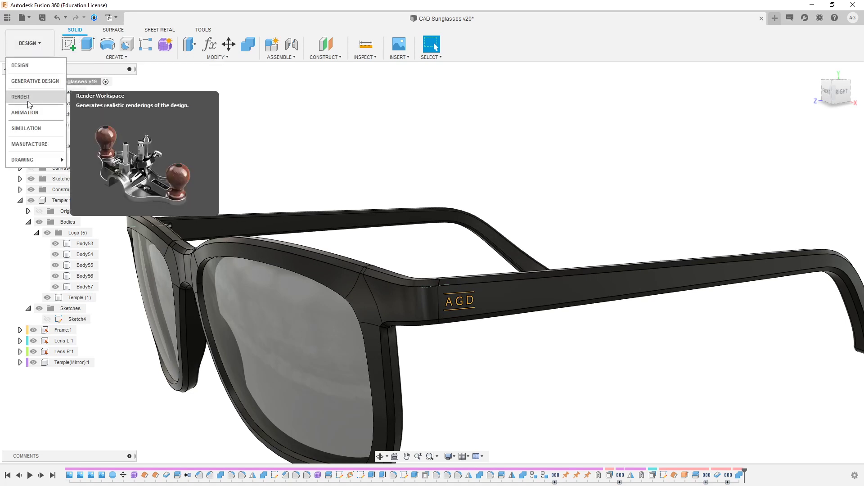
click(613, 287)
drag(617, 277, 571, 262)
drag(407, 218, 425, 259)
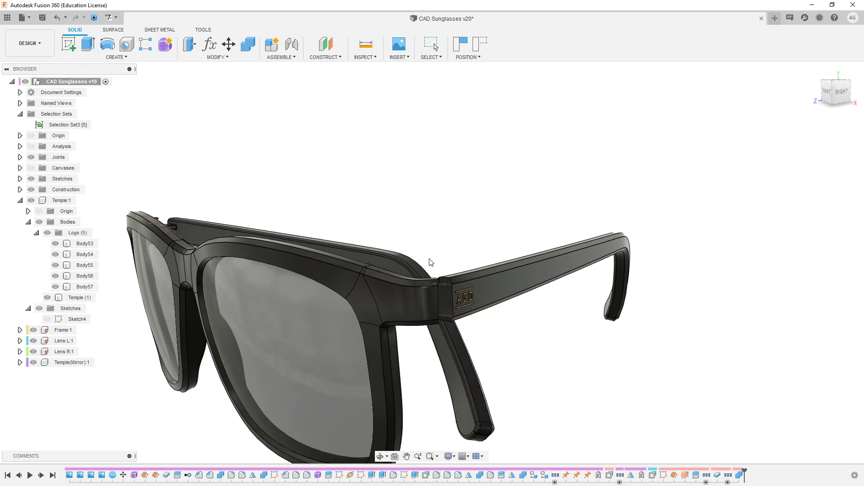
Step: Set up a chord-length fillet of 0.05 mm on the frame's end face at the hinge beside the temple logo
shift+middle_drag(426, 262, 355, 283)
scroll(355, 284, up, 10)
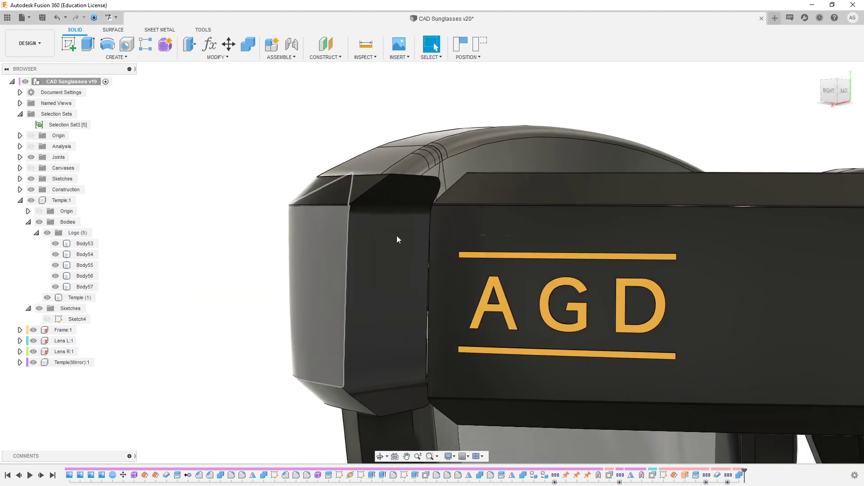
click(436, 243)
shift+middle_drag(450, 279, 415, 287)
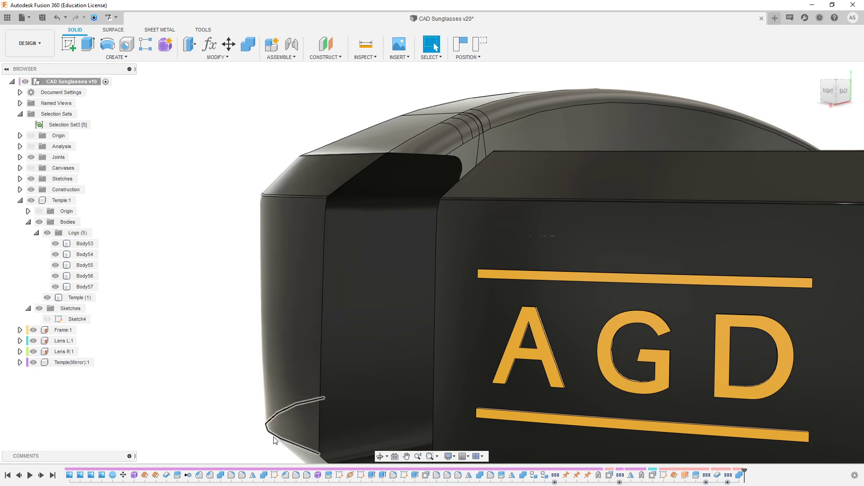
key(f)
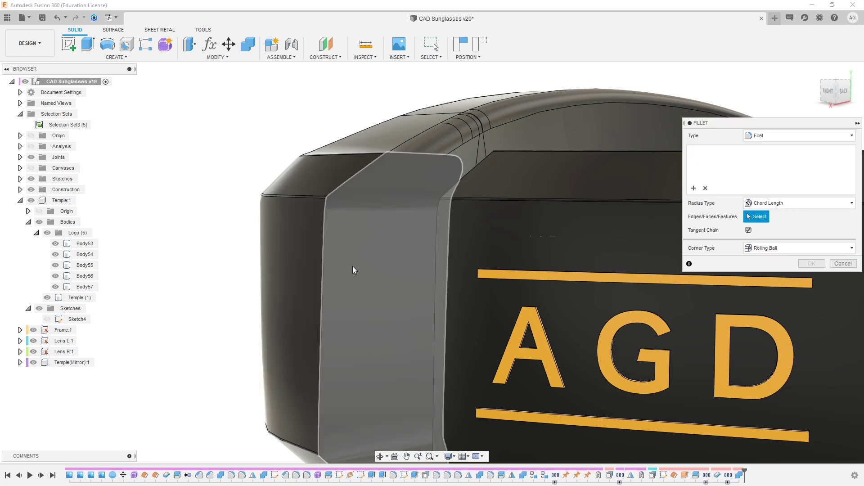
click(353, 267)
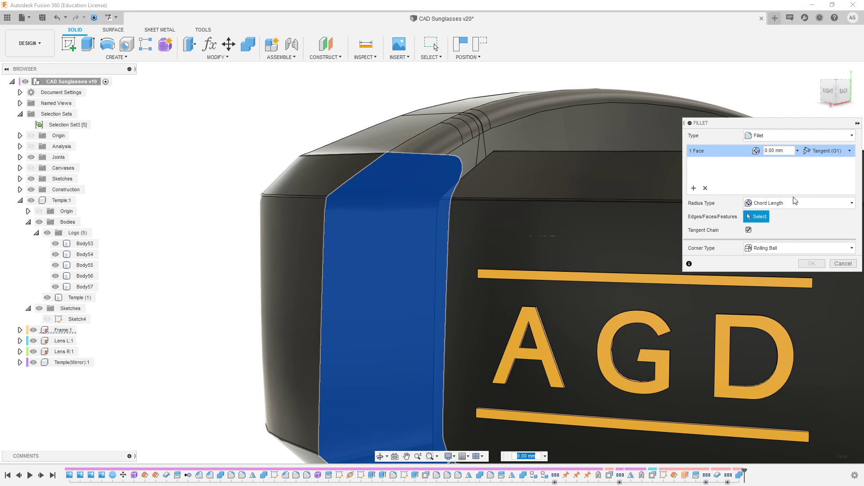
click(781, 203)
click(769, 227)
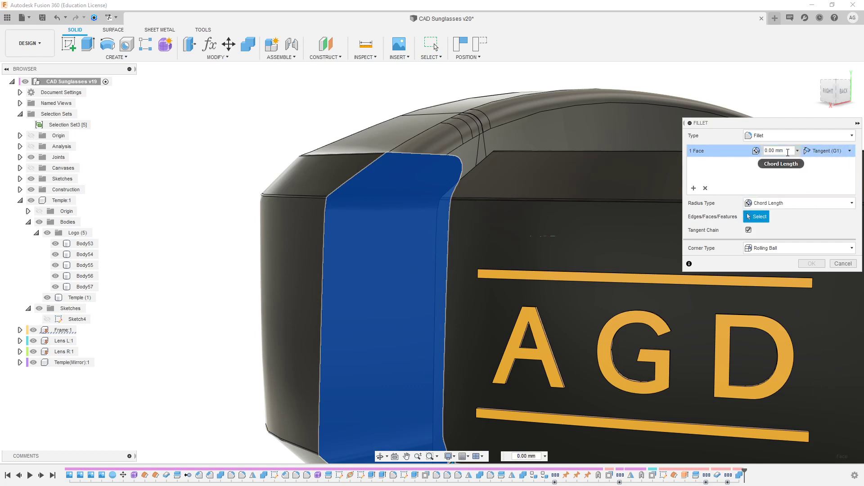
click(787, 151)
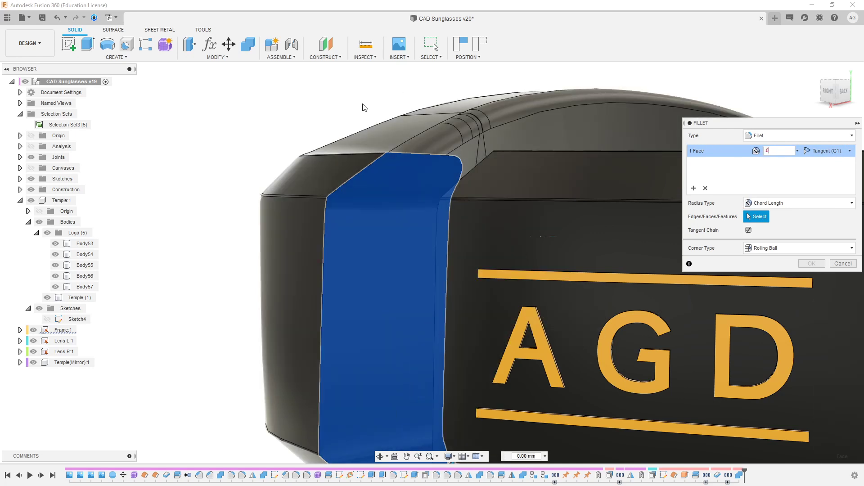
text(.05)
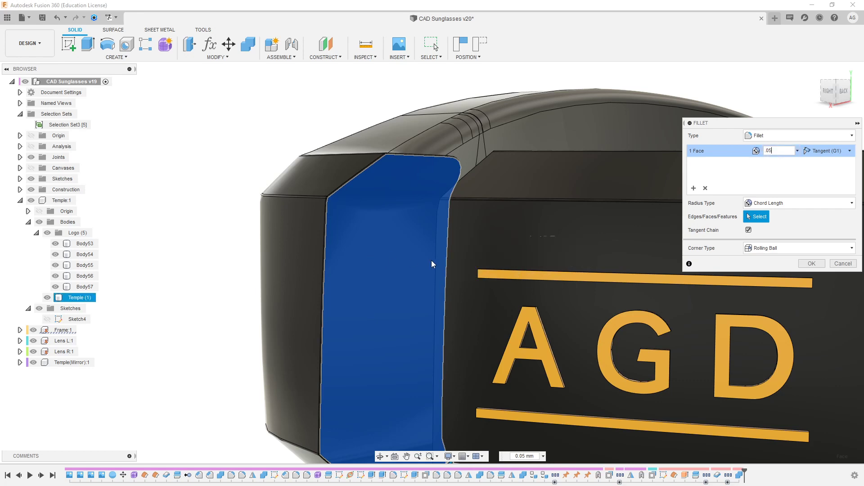
Step: Clear the two-face selection including the temple's end face, and apply the 0.05 mm chord-length fillet to the frame's hinge face only
shift+middle_drag(451, 260, 482, 261)
click(409, 226)
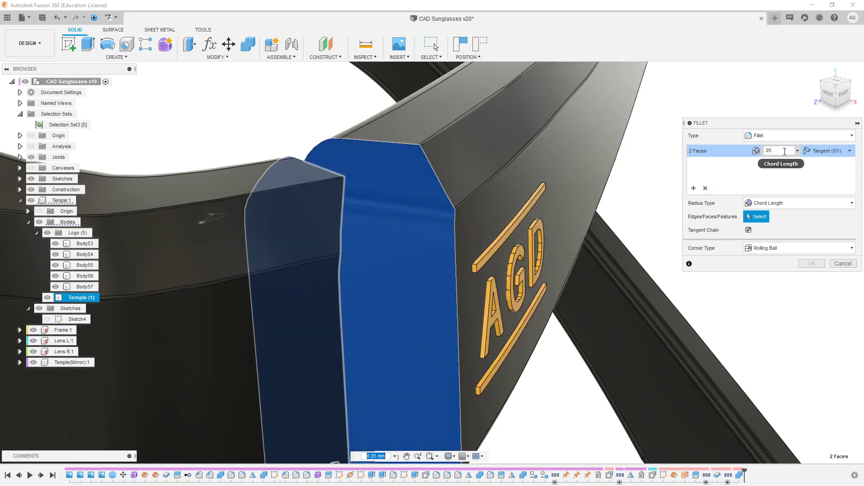
click(708, 192)
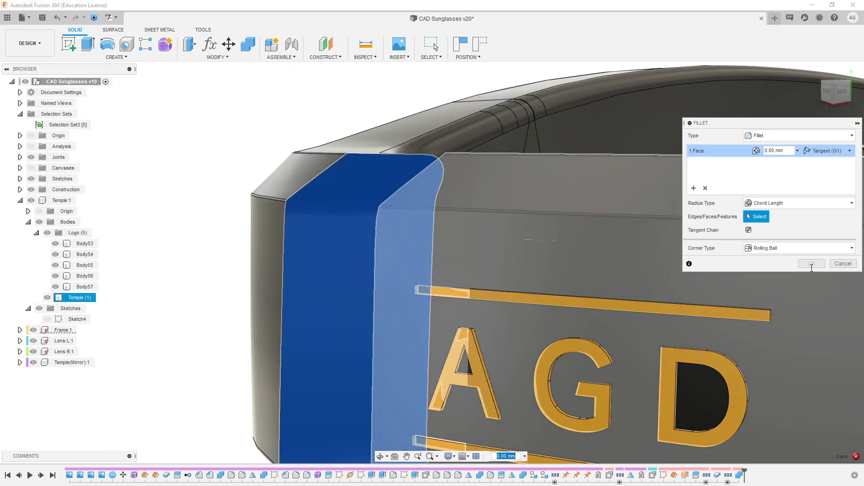
click(788, 150)
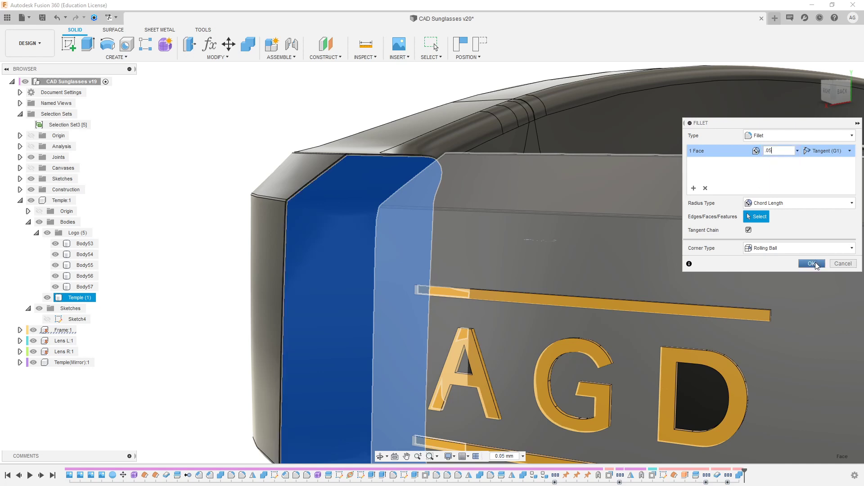
click(811, 264)
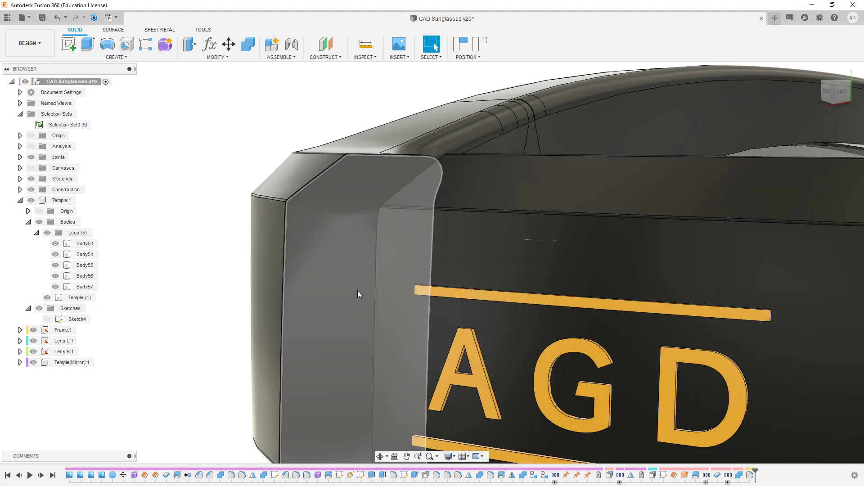
Step: Recolour the black glossy enamel paint of the frame and temples to orange, trying red, green, cyan and yellow first
middle_drag(178, 201, 192, 179)
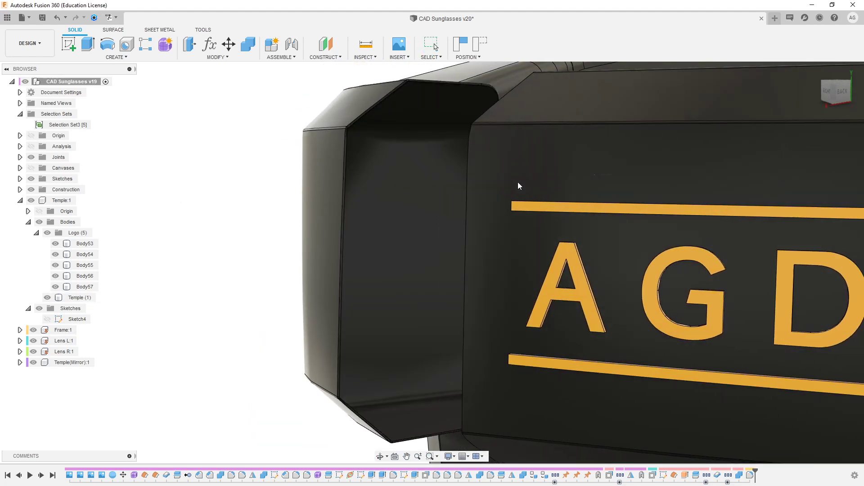
middle_drag(518, 182, 289, 177)
click(525, 182)
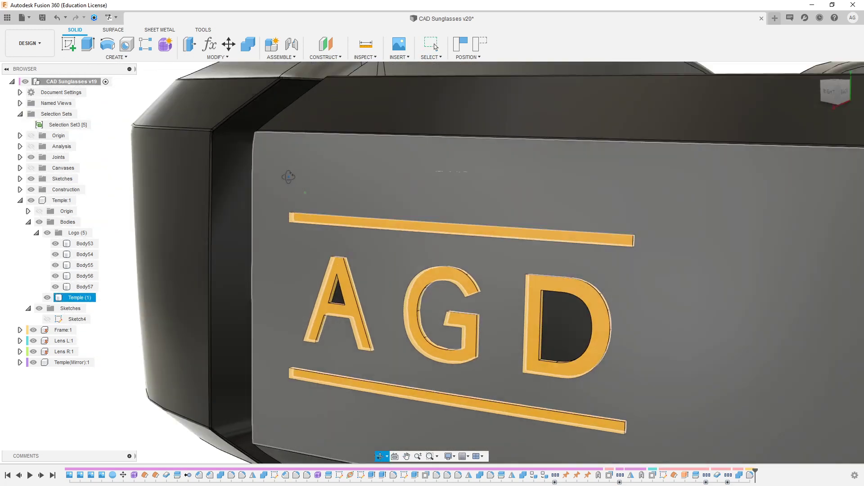
key(a)
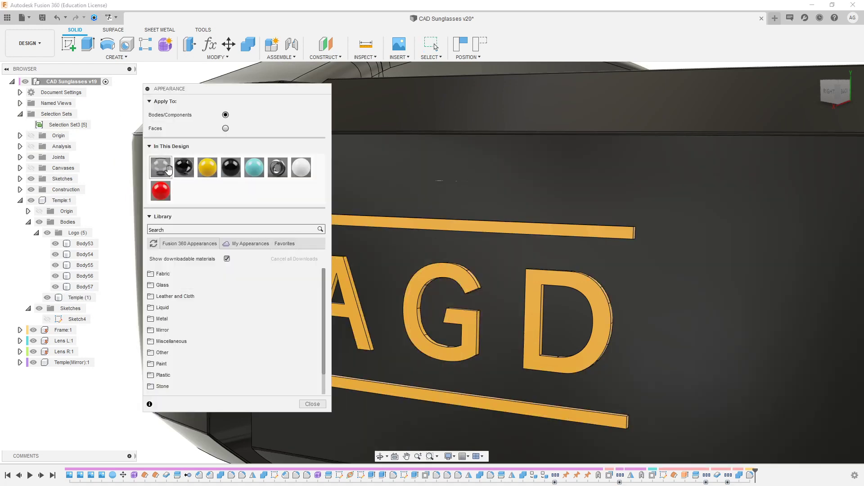
double_click(227, 172)
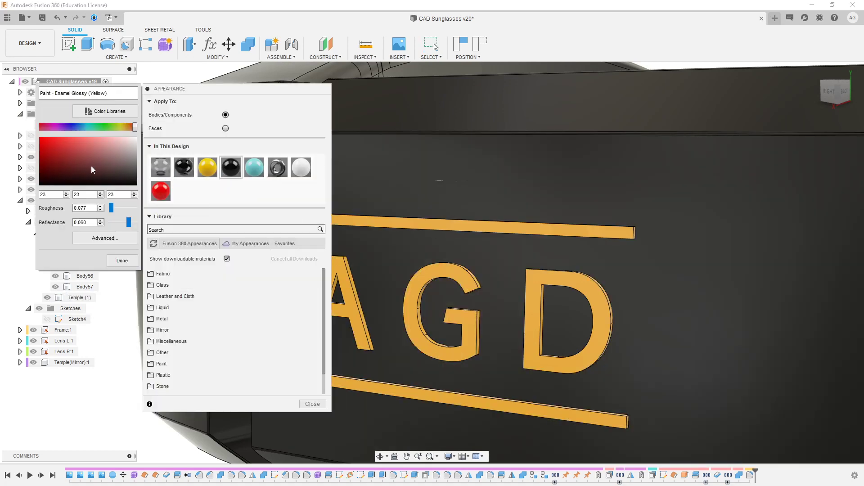
mouse_move(91, 166)
mouse_down()
mouse_move(93, 151)
mouse_move(212, 132)
mouse_move(39, 131)
mouse_up()
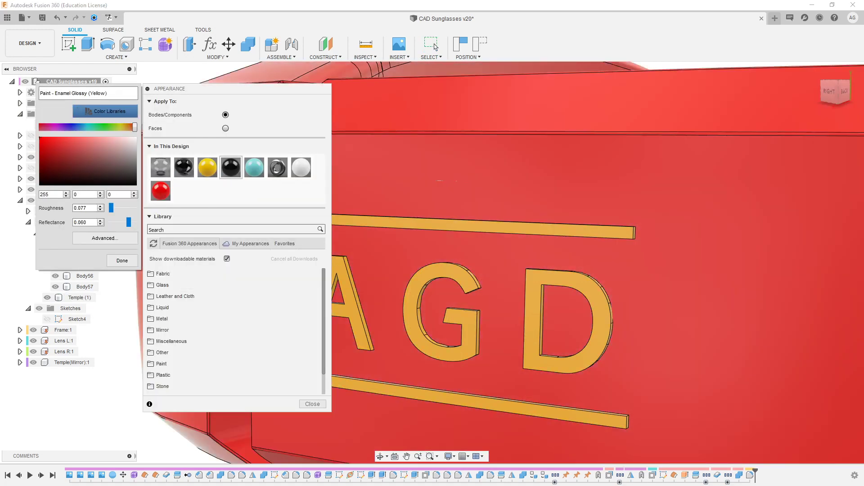
click(110, 127)
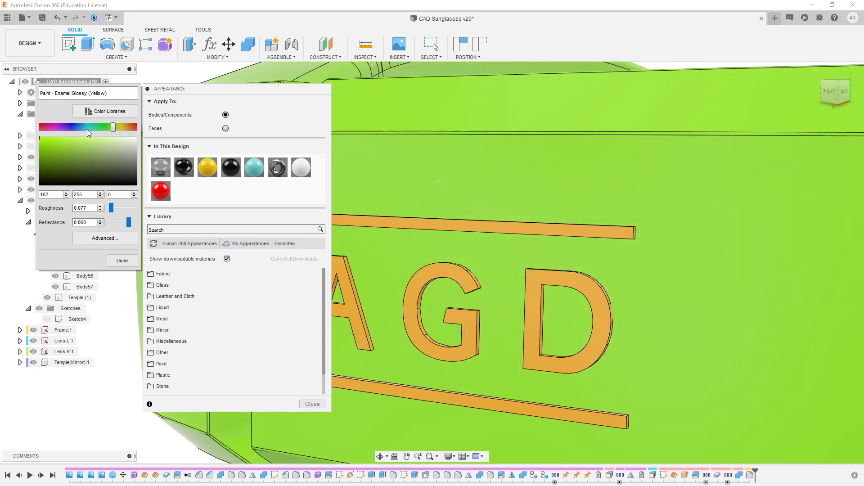
click(88, 127)
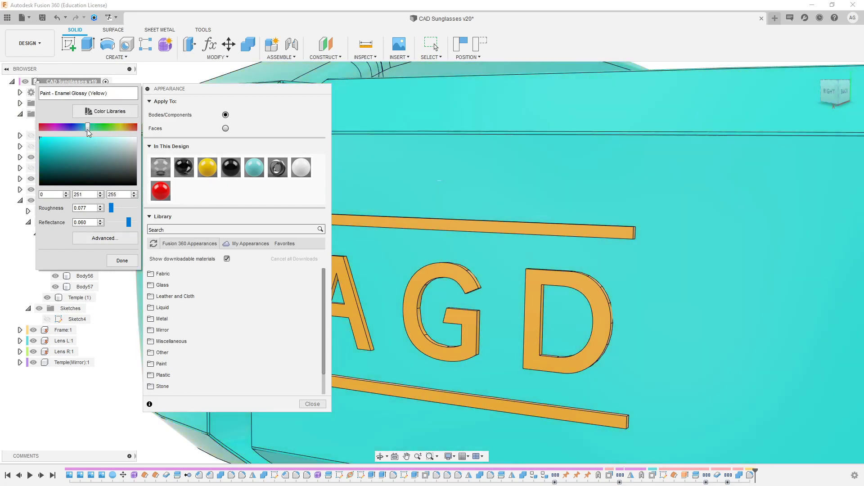
drag(87, 126, 119, 128)
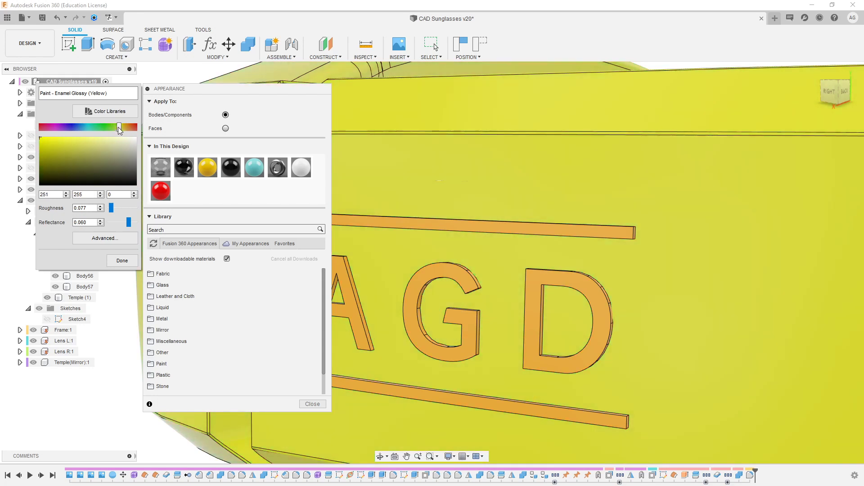
click(124, 128)
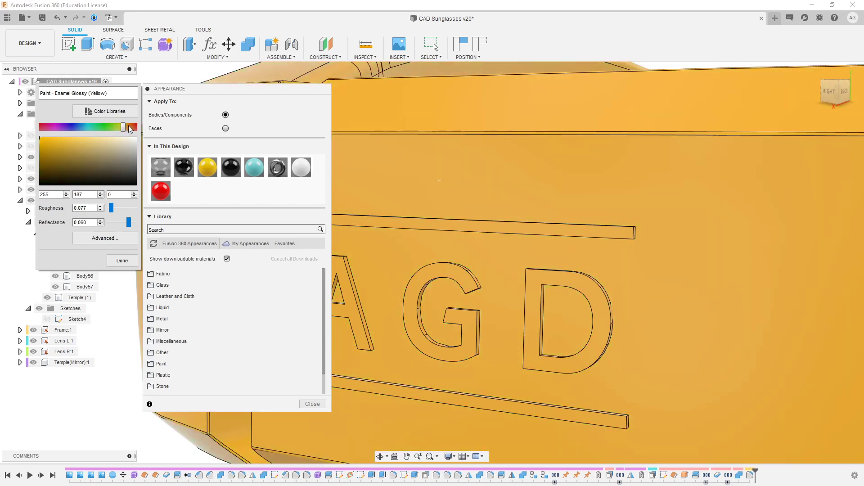
click(129, 127)
click(122, 261)
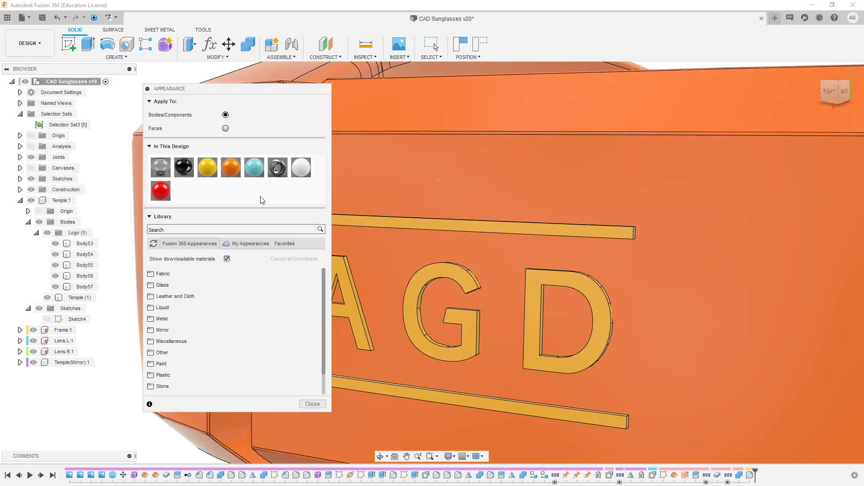
Step: Recolour the logo's yellow enamel paint to near-black with RGB 16, 16, 16 and close the appearance settings
double_click(213, 167)
drag(108, 156, 163, 183)
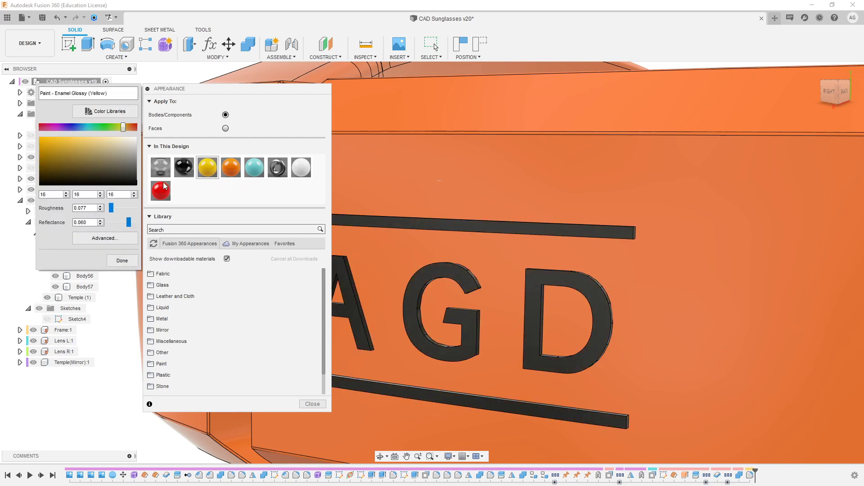
click(312, 404)
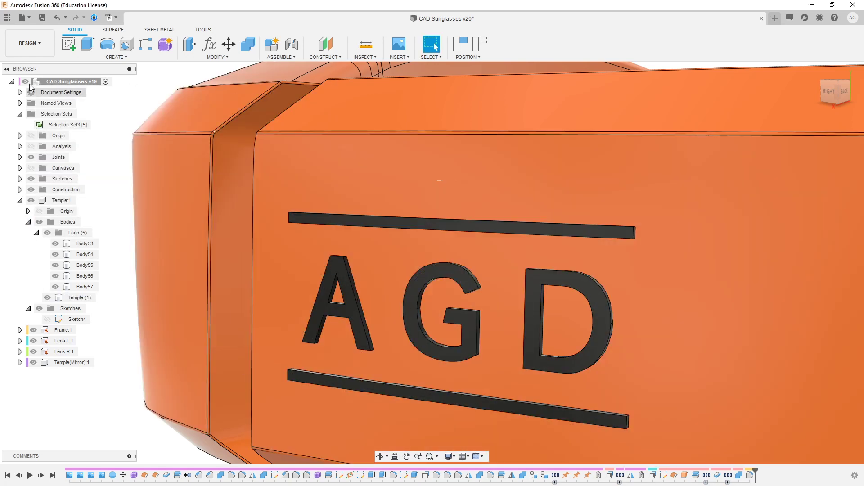
Step: Switch to the Render workspace and examine the logo and the filleted frame corner up close
click(30, 42)
click(34, 102)
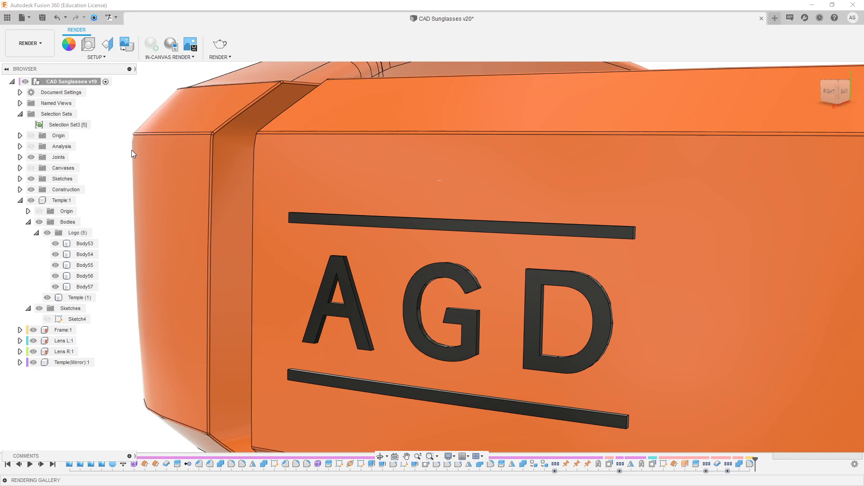
scroll(127, 119, down, 3)
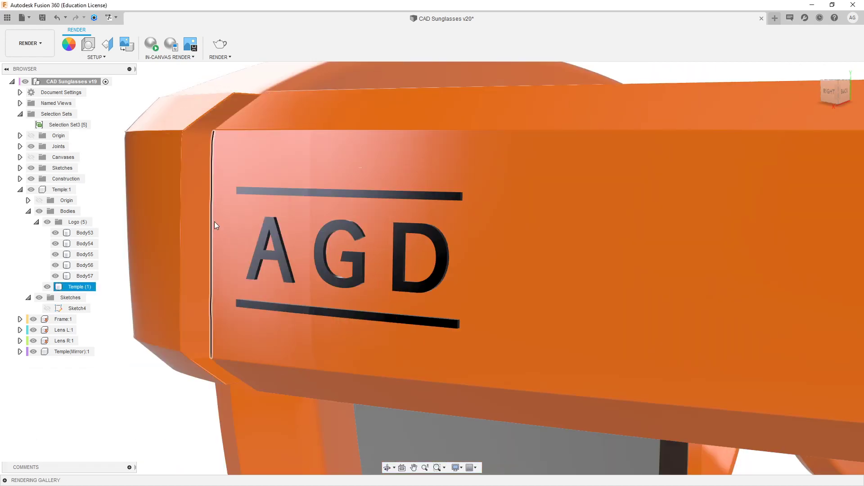
scroll(214, 221, up, 3)
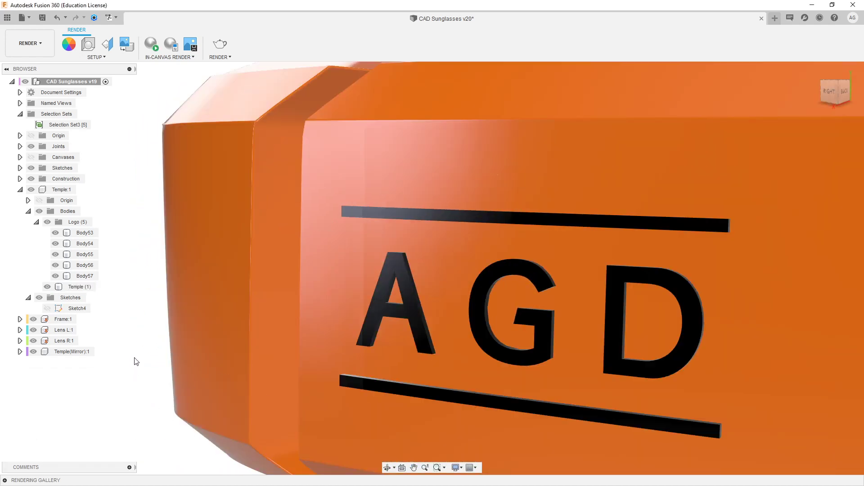
scroll(182, 139, up, 5)
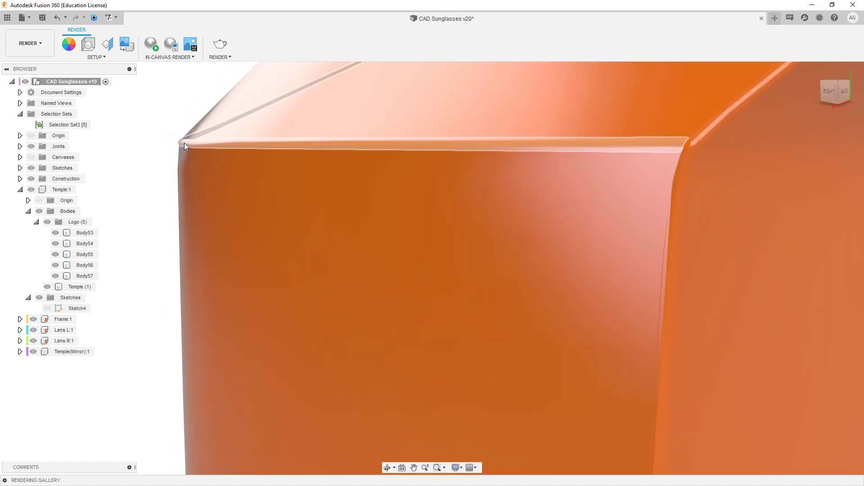
Step: Set the display detail of the whole sunglasses assembly to a fixed High level
right_click(72, 84)
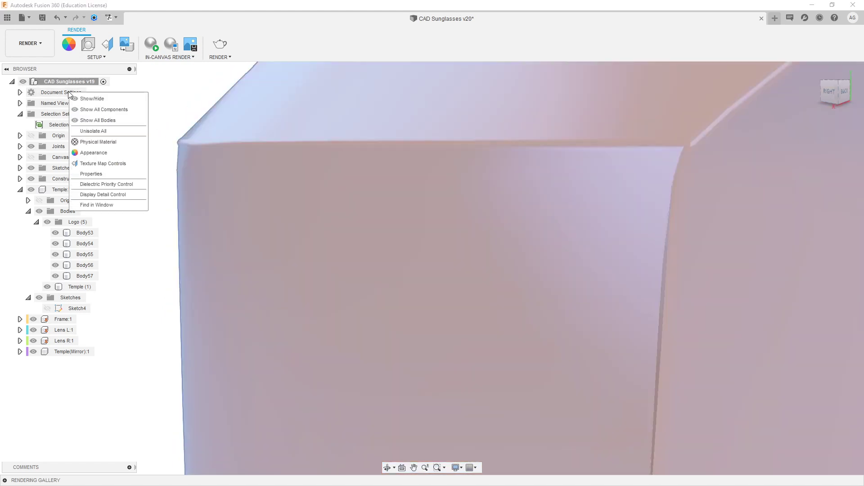
click(112, 196)
click(828, 176)
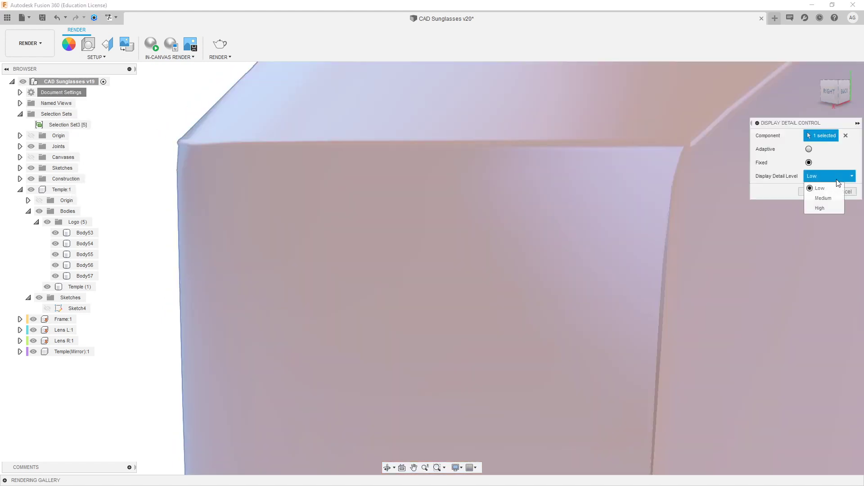
click(826, 208)
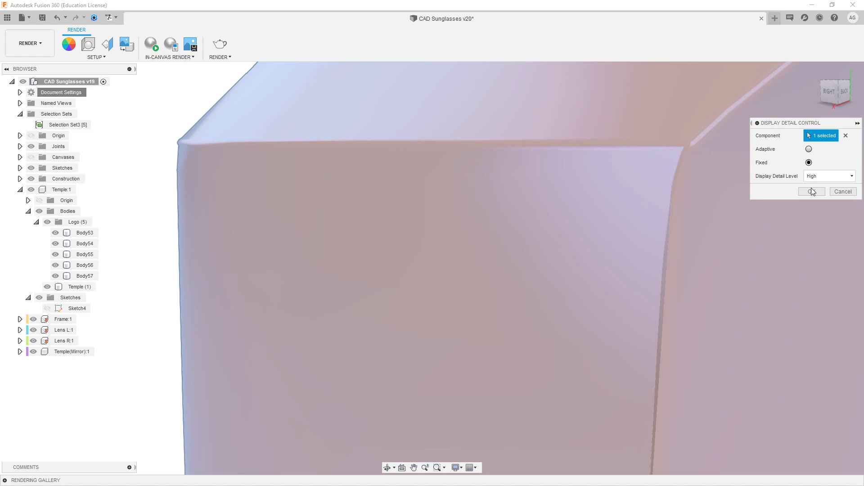
click(806, 193)
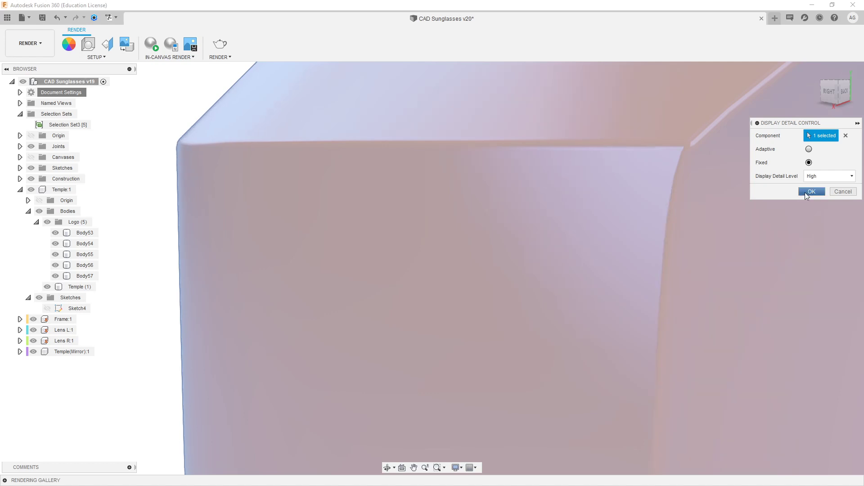
click(804, 193)
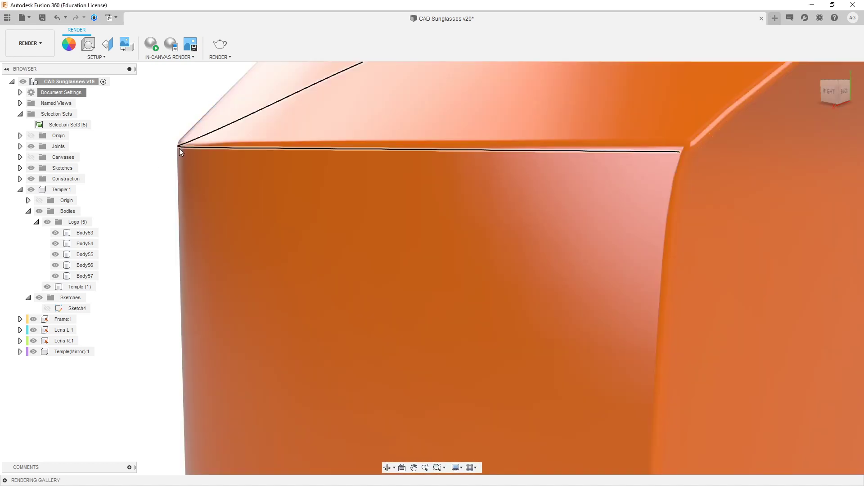
Step: Run an in-canvas render of the temple's AGD logo and the adjoining frame corner, and examine the lettering
scroll(165, 148, down, 6)
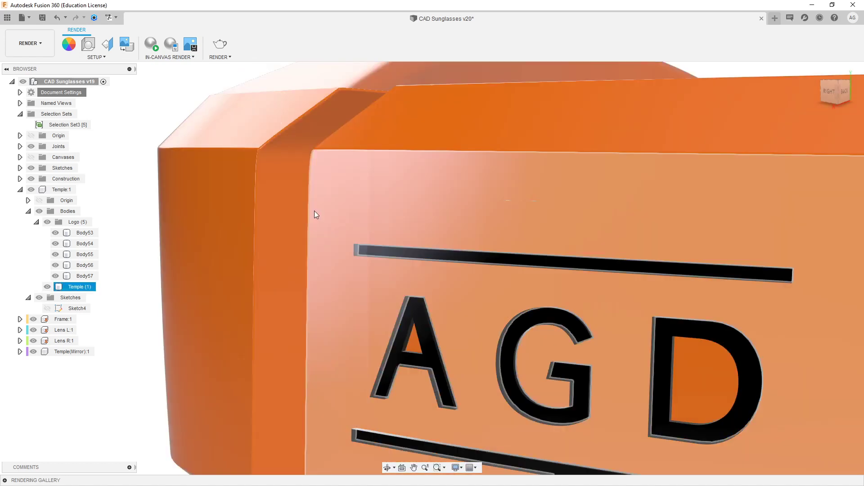
middle_drag(314, 211, 363, 192)
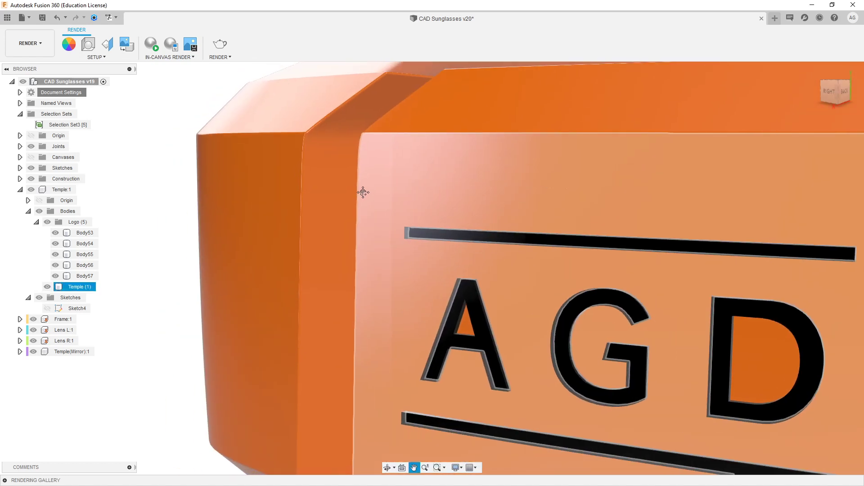
scroll(175, 193, down, 5)
shift+middle_drag(127, 266, 195, 191)
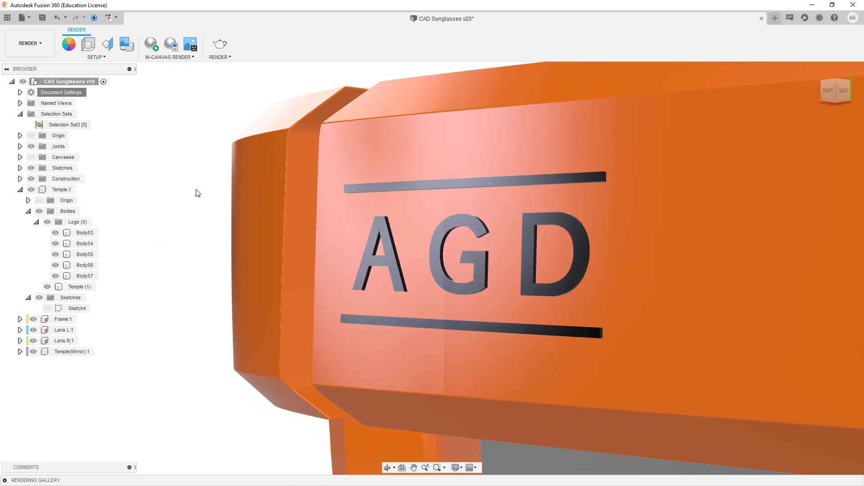
shift+middle_drag(267, 198, 375, 221)
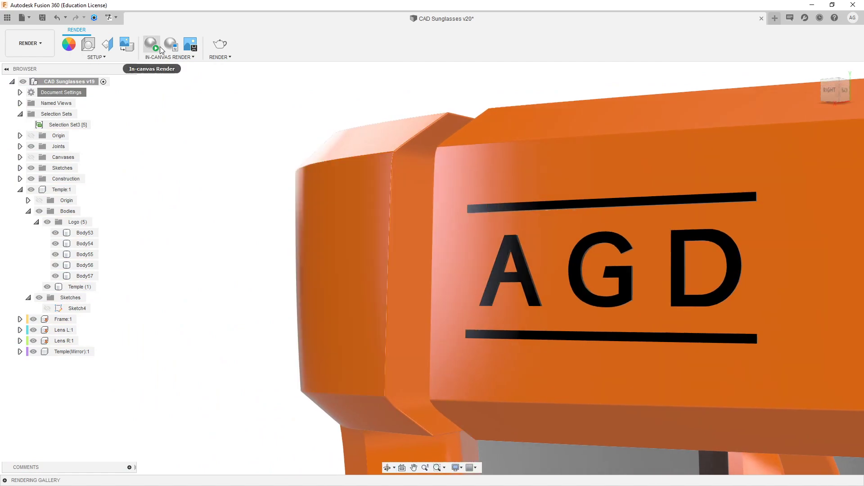
click(155, 45)
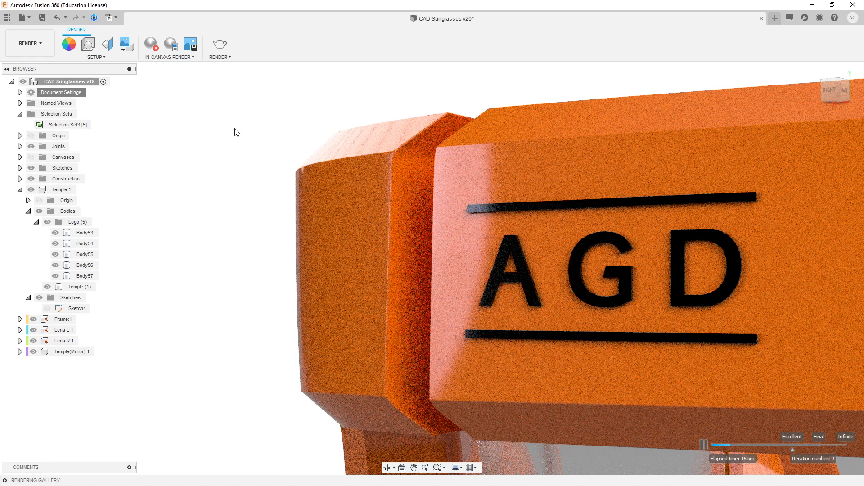
click(484, 273)
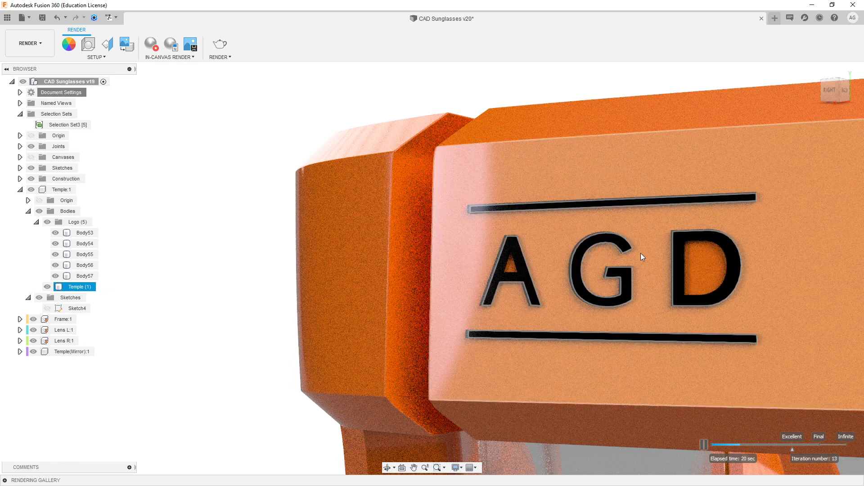
key(Escape)
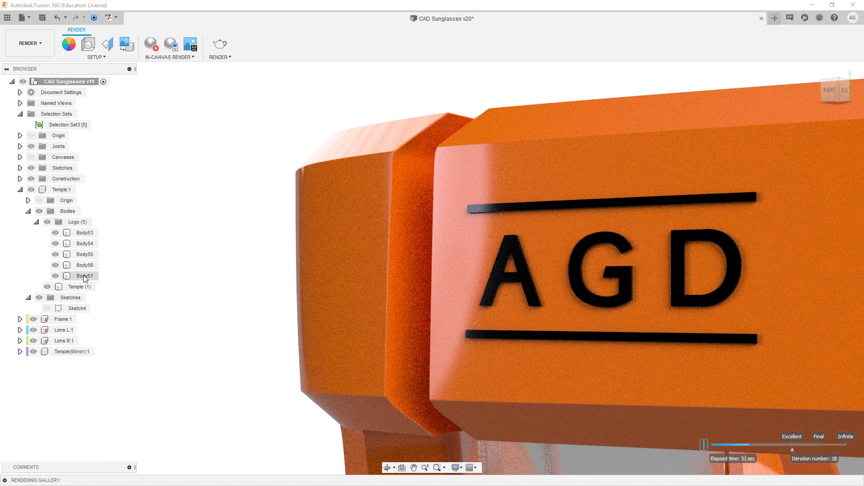
Step: Hide the five logo bodies, Body53 to Body57, to expose the engraved recesses, and stop the in-canvas render
click(86, 232)
shift+click(84, 276)
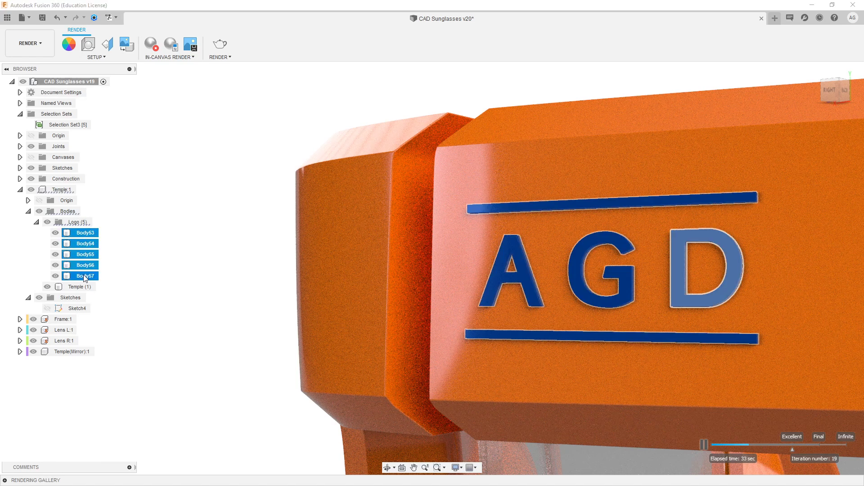
key(v)
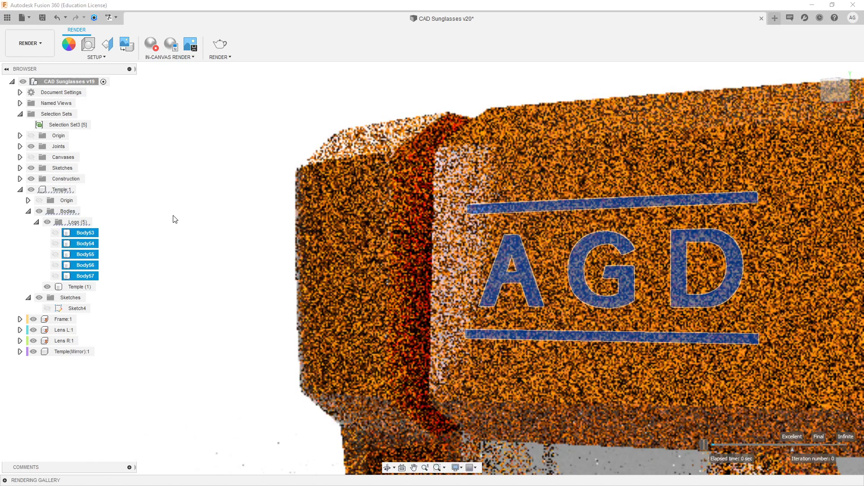
key(Escape)
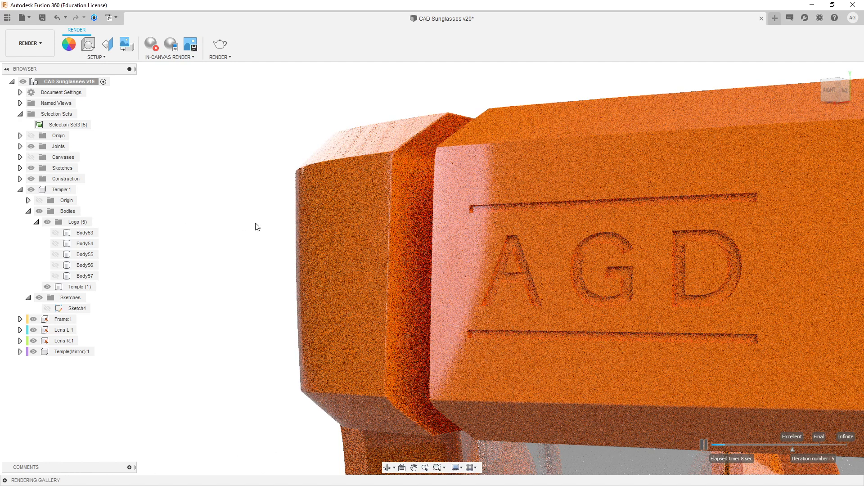
click(151, 50)
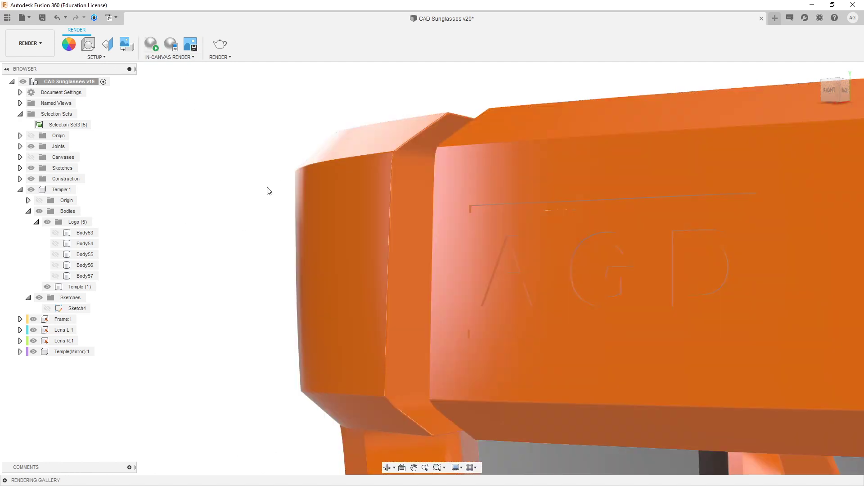
Step: Apply the black Paint - Enamel Glossy (Yellow) appearance to only the floor faces of the engraved AGD letters and both bars
key(a)
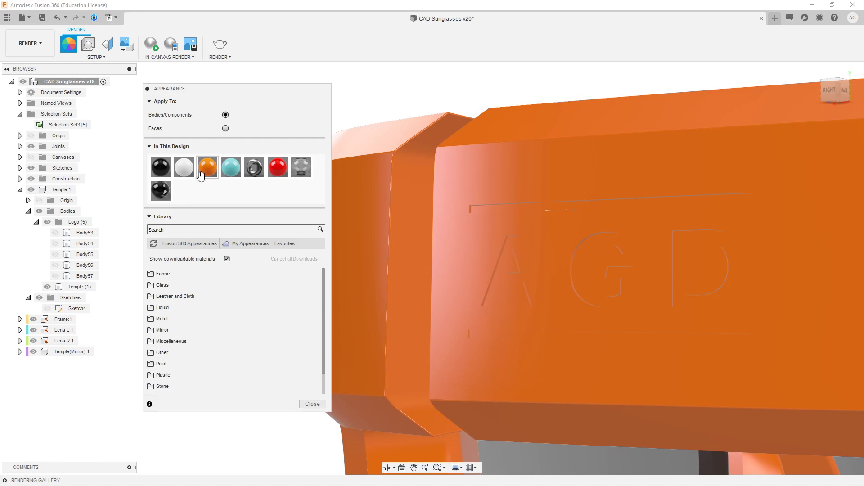
click(226, 128)
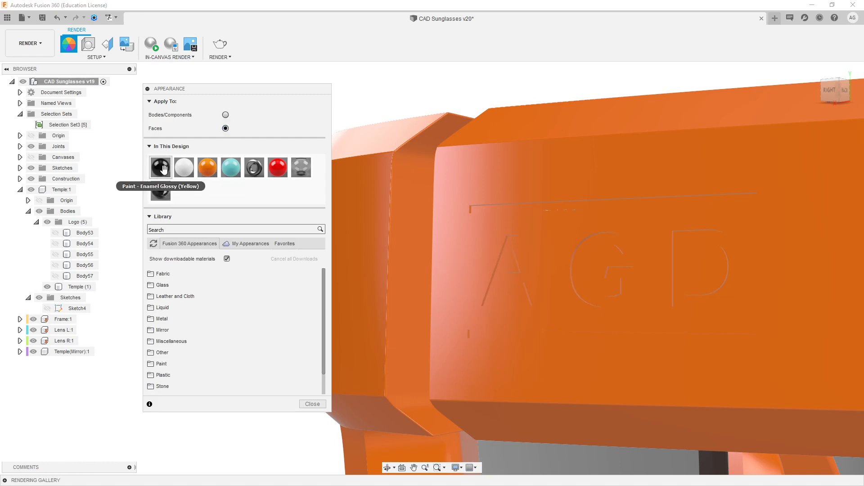
drag(163, 169, 499, 209)
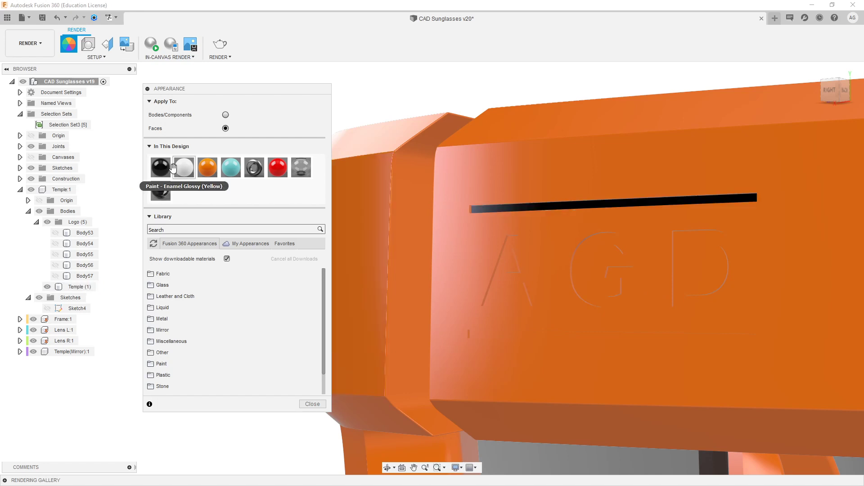
drag(161, 167, 587, 286)
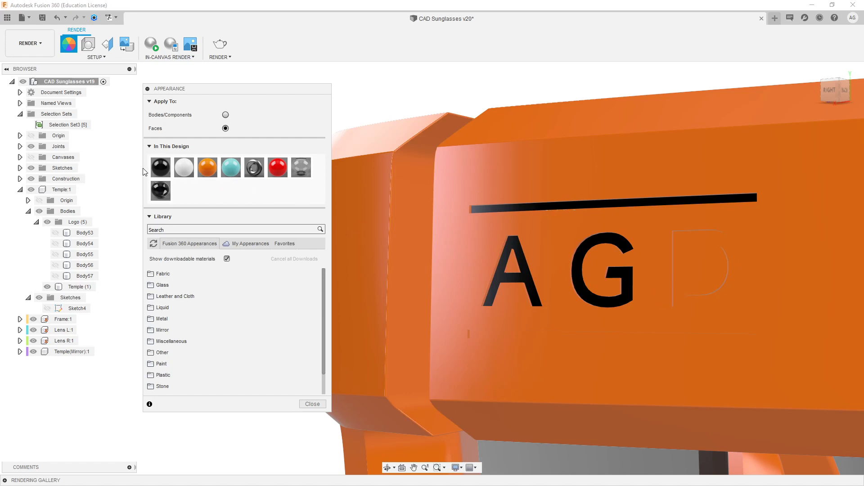
drag(158, 170, 535, 336)
shift+middle_drag(524, 379, 480, 379)
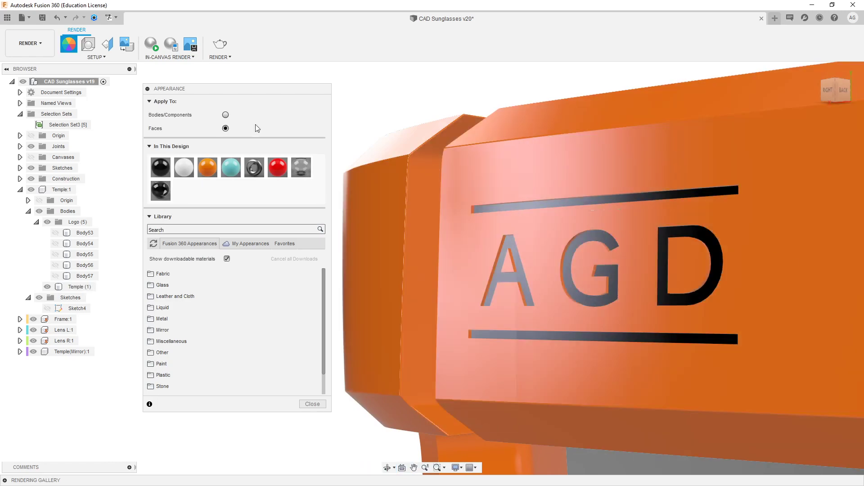
Step: Start an in-canvas render and examine the engraved black logo from the back and the front of the temple
click(155, 44)
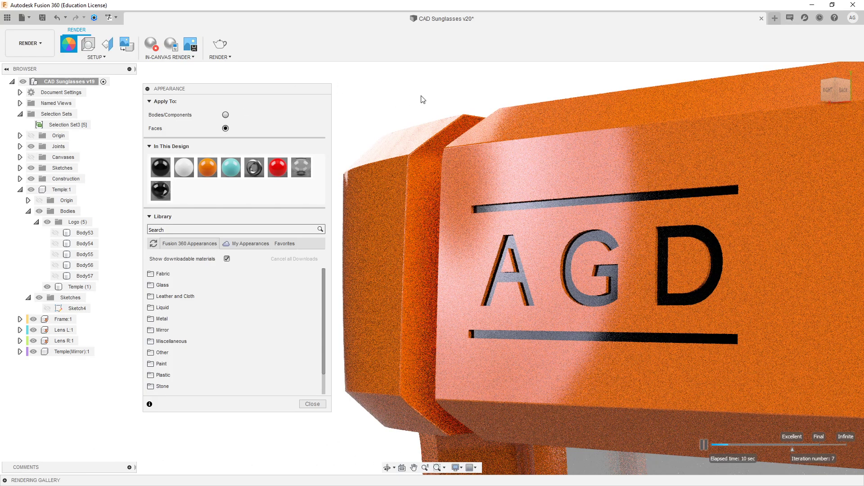
shift+middle_drag(425, 101, 669, 144)
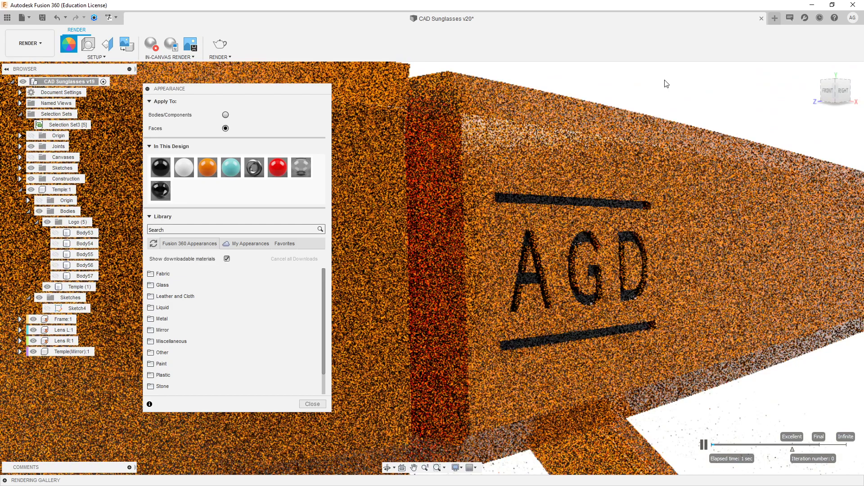
shift+middle_drag(666, 83, 691, 112)
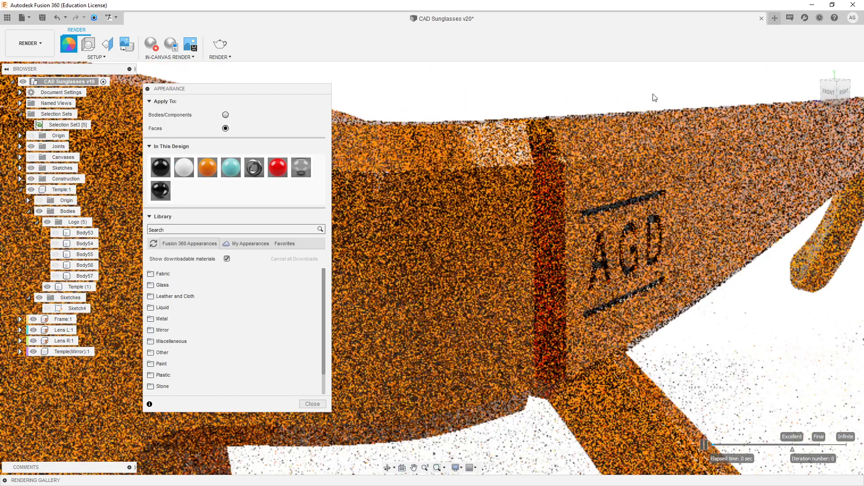